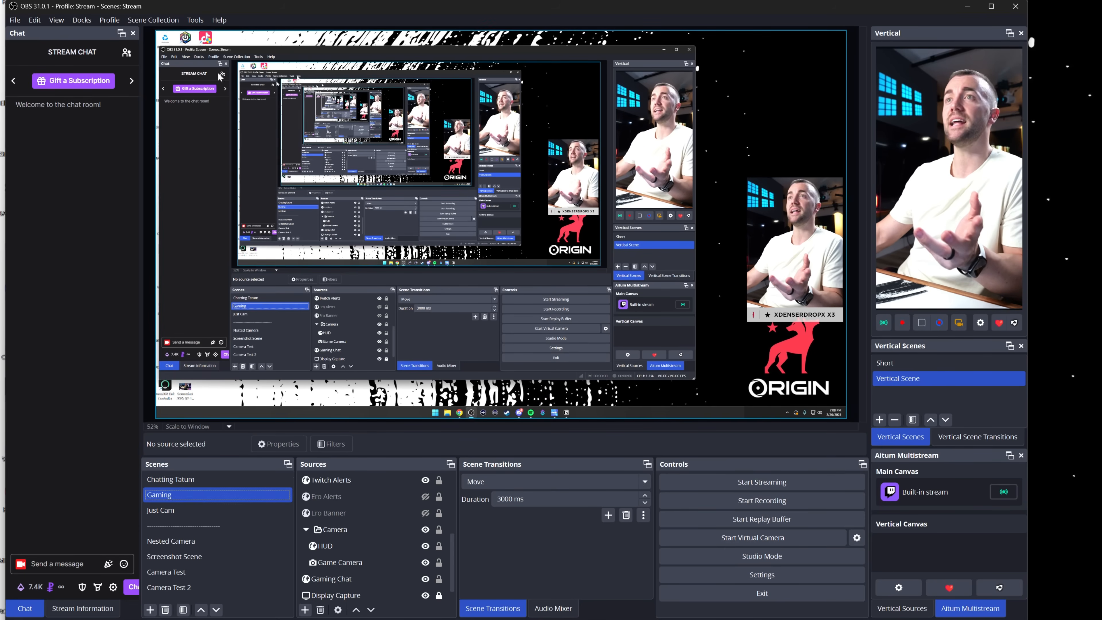
Switch to the Chatting Tatum scene and back to Gaming to preview the Move transition.
click(197, 482)
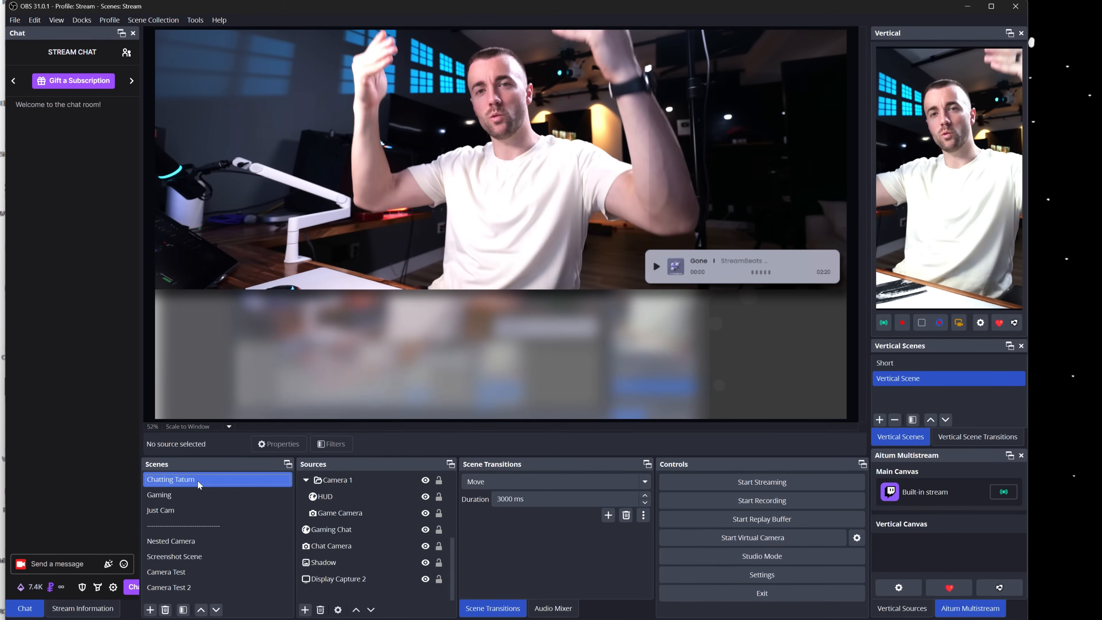
click(179, 495)
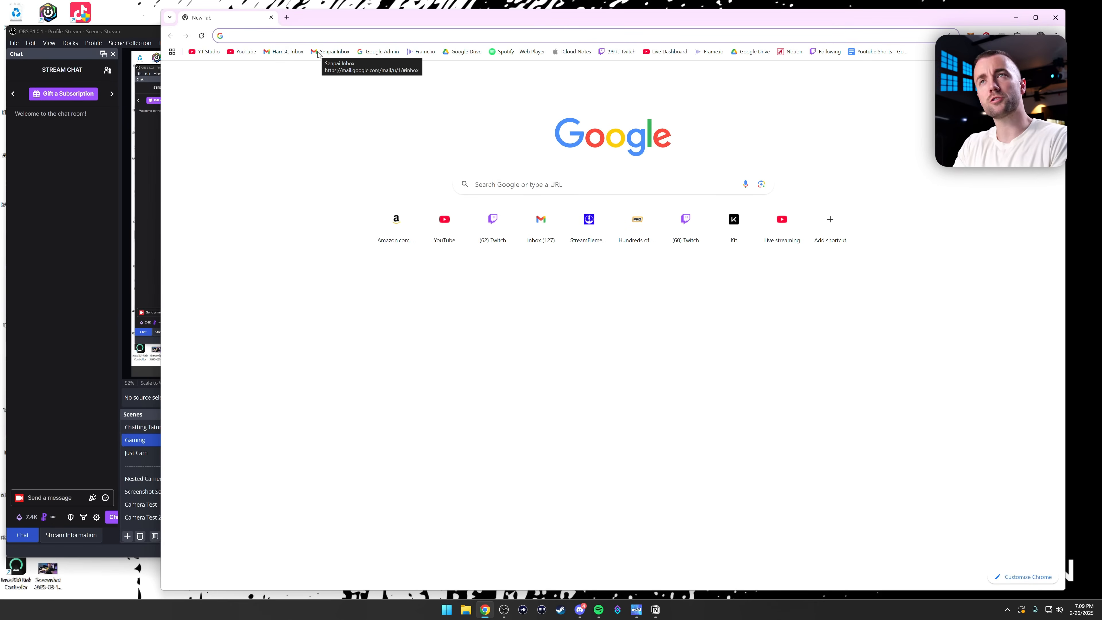
Search the web in Chrome for the OBS Move transition plugin, view its OBS Forums page, and return to OBS.
text(obs move t)
key(Return)
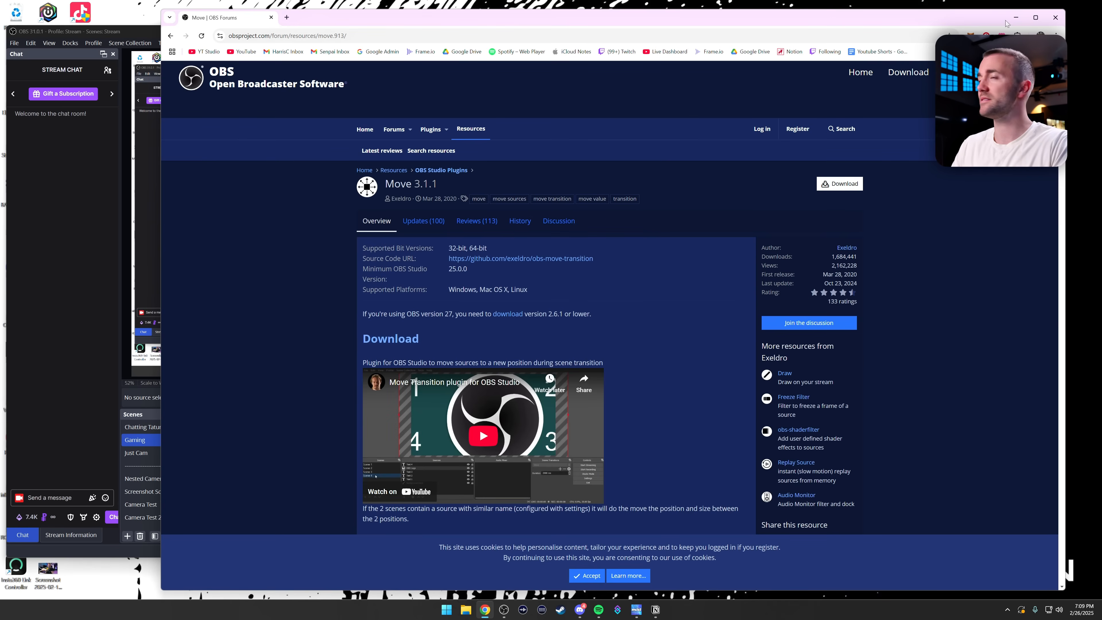
click(1017, 19)
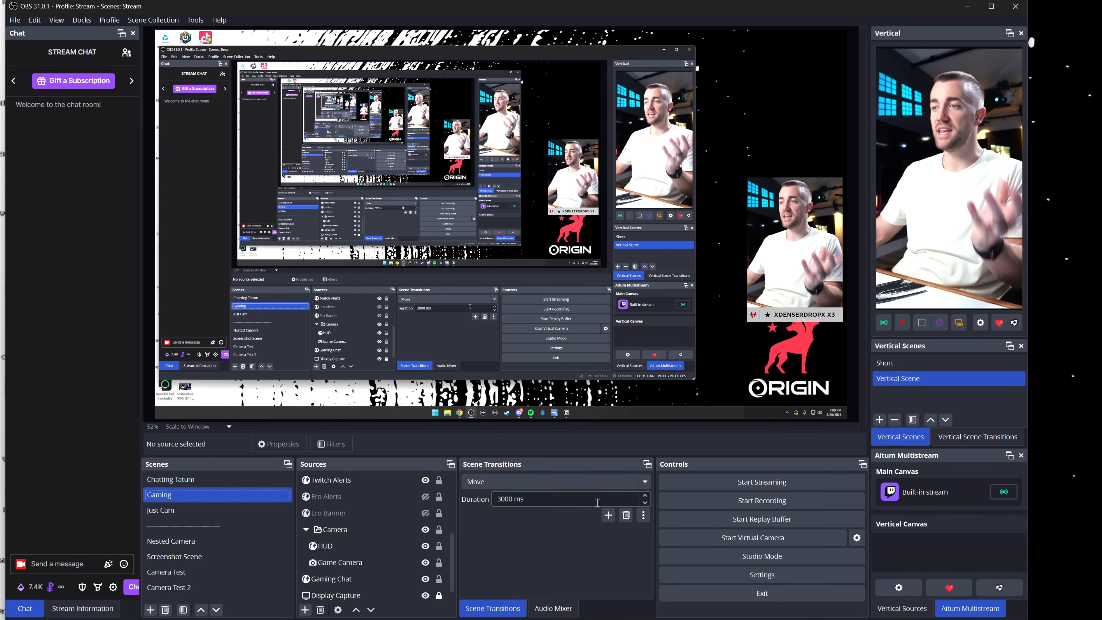
Review the transition types that can be added and the Move transition's properties without changing them.
click(608, 515)
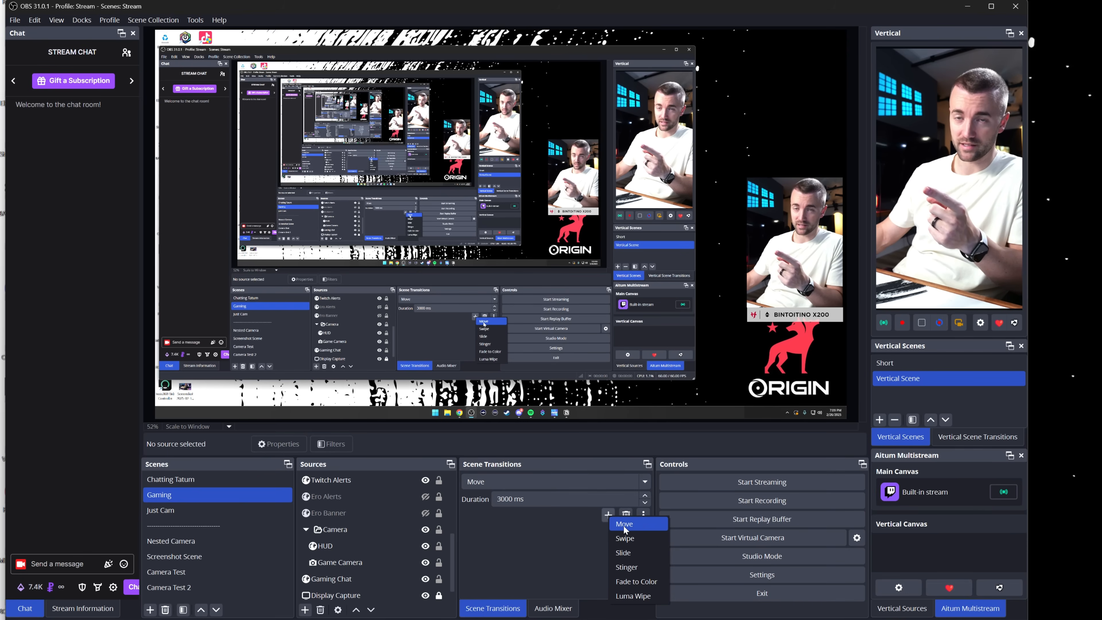
click(547, 538)
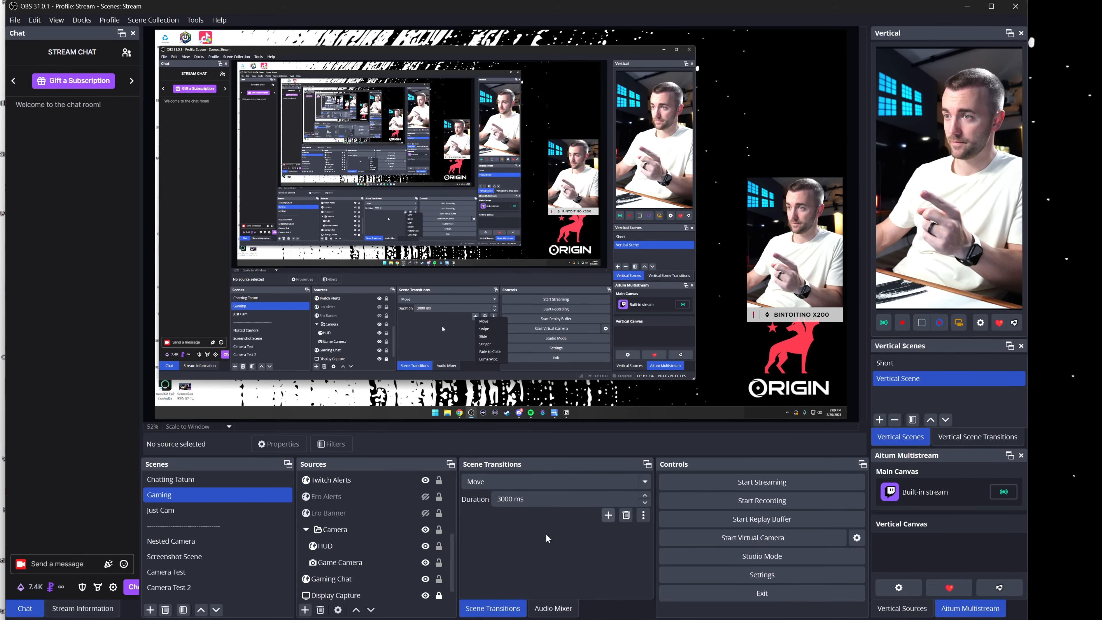
click(643, 515)
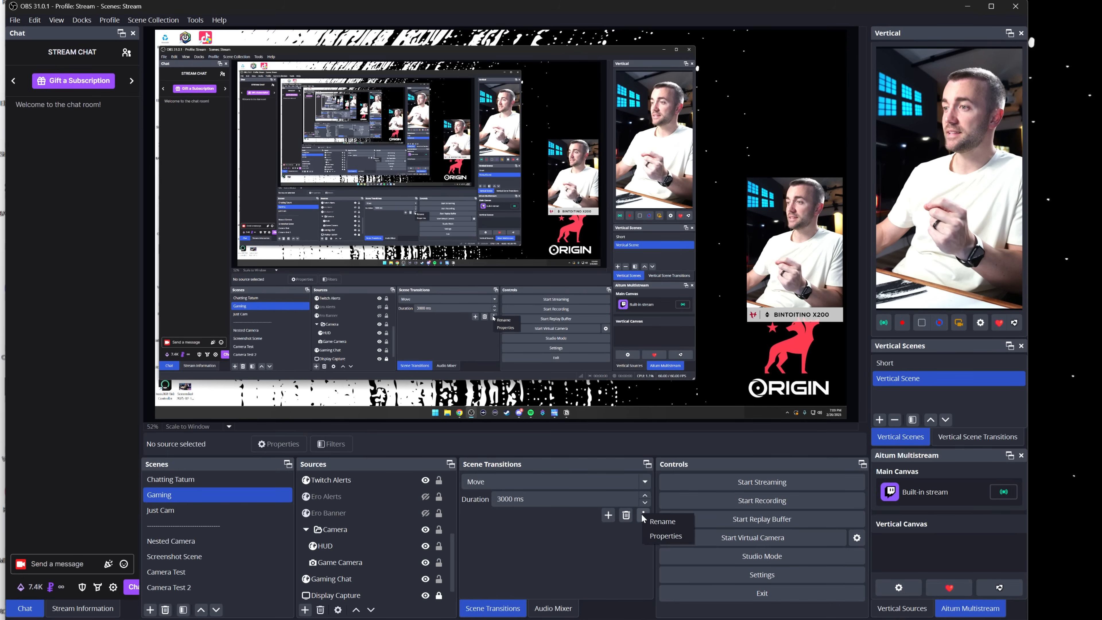
click(662, 536)
scroll(293, 407, down, 12)
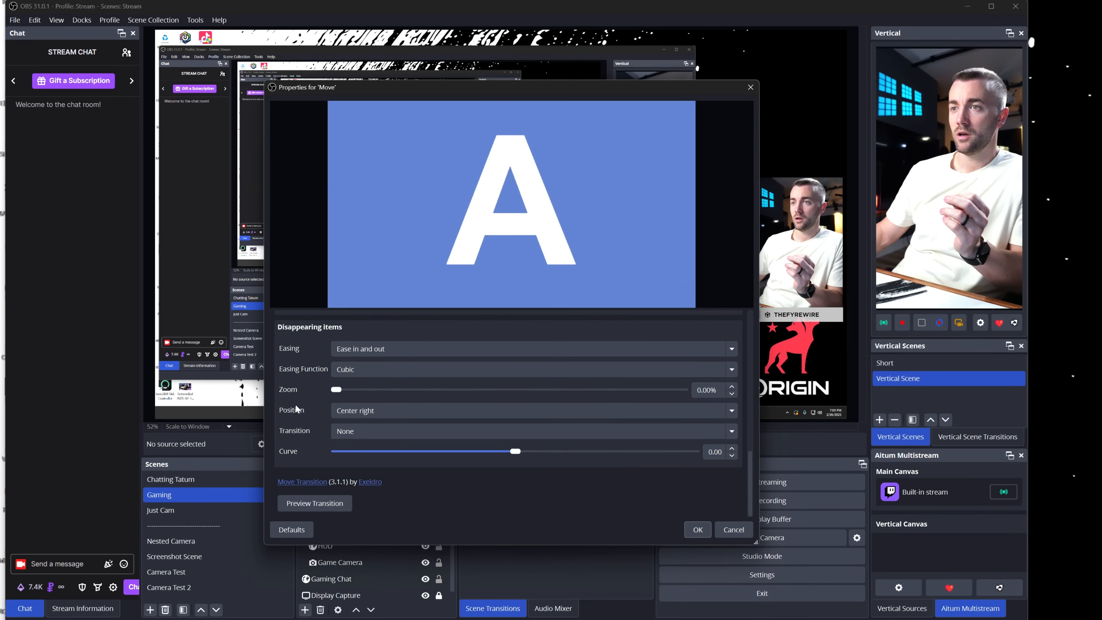
scroll(296, 406, up, 10)
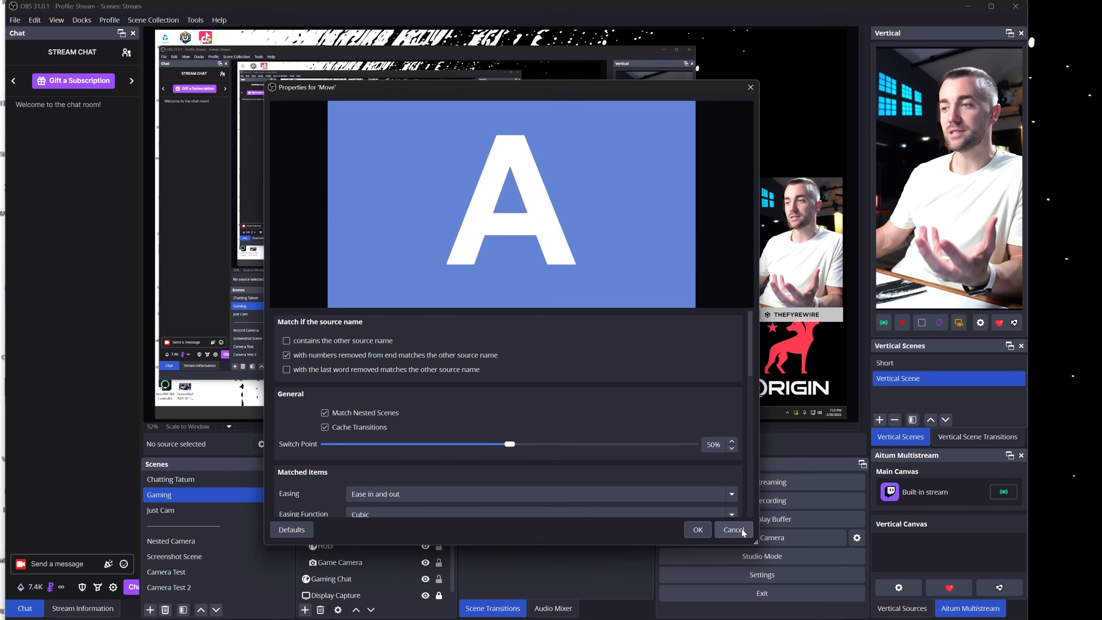
click(733, 529)
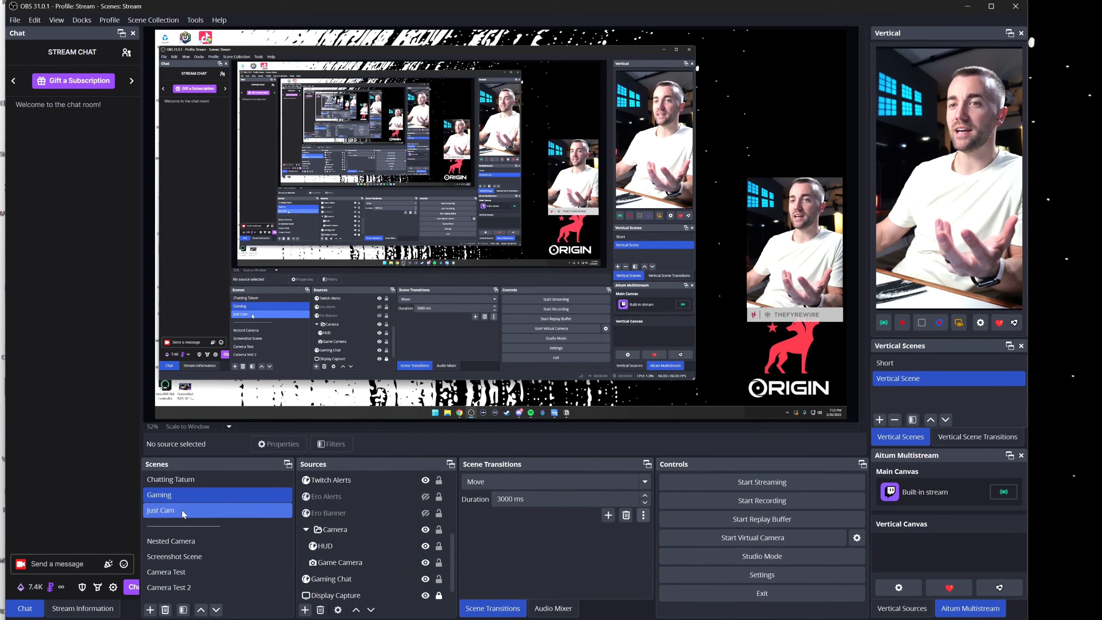
Examine where the Camera 1 group sits outside the canvas in the Chatting Tatum scene.
click(191, 481)
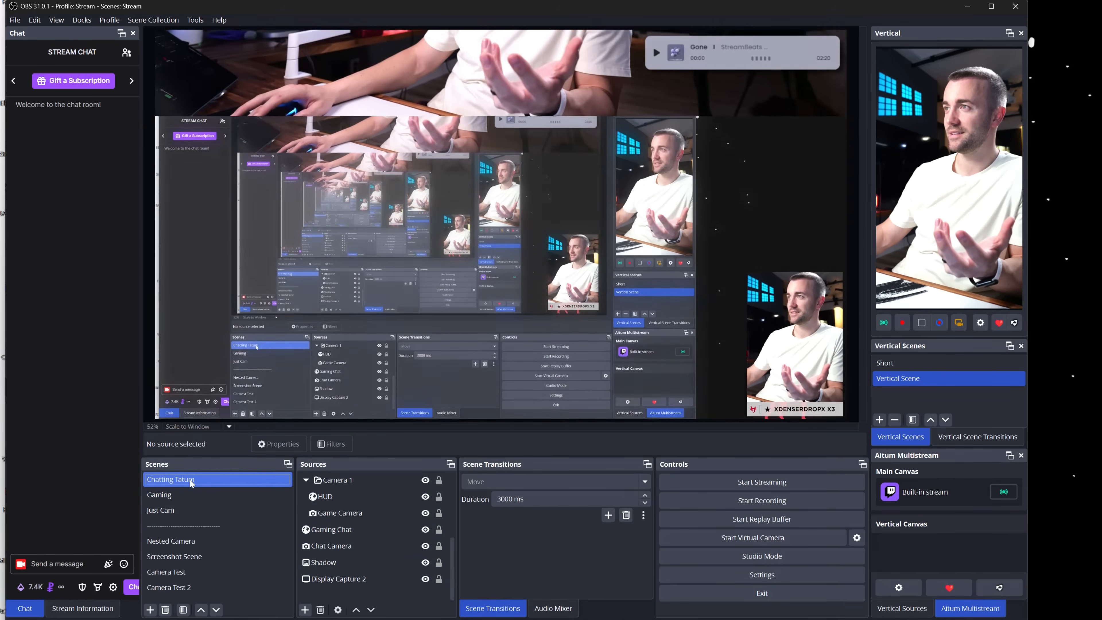
scroll(524, 365, down, 4)
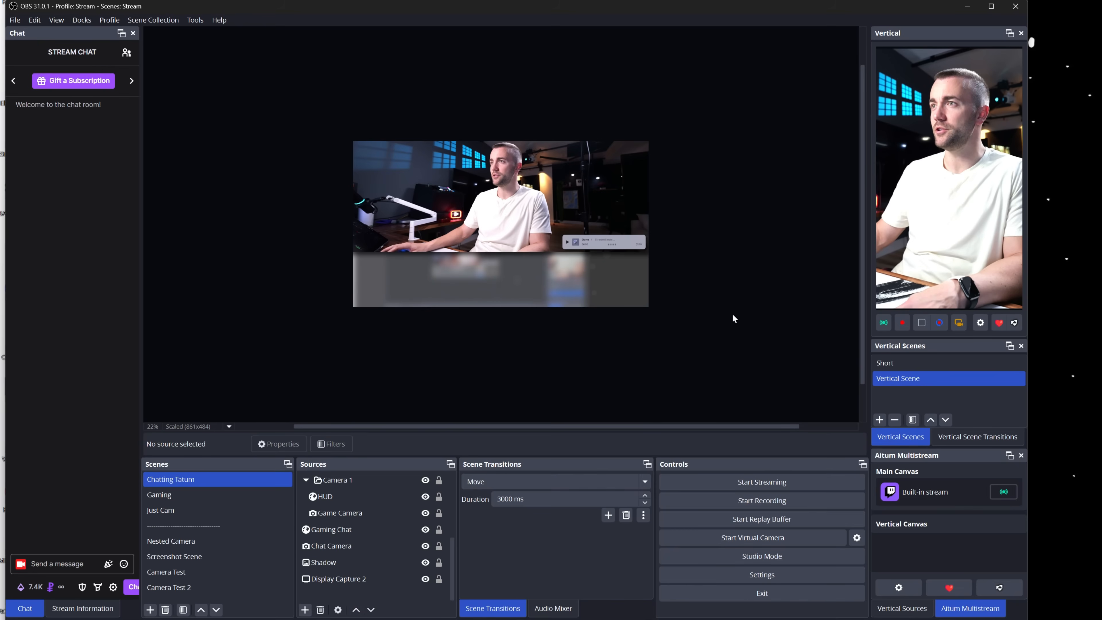
click(626, 374)
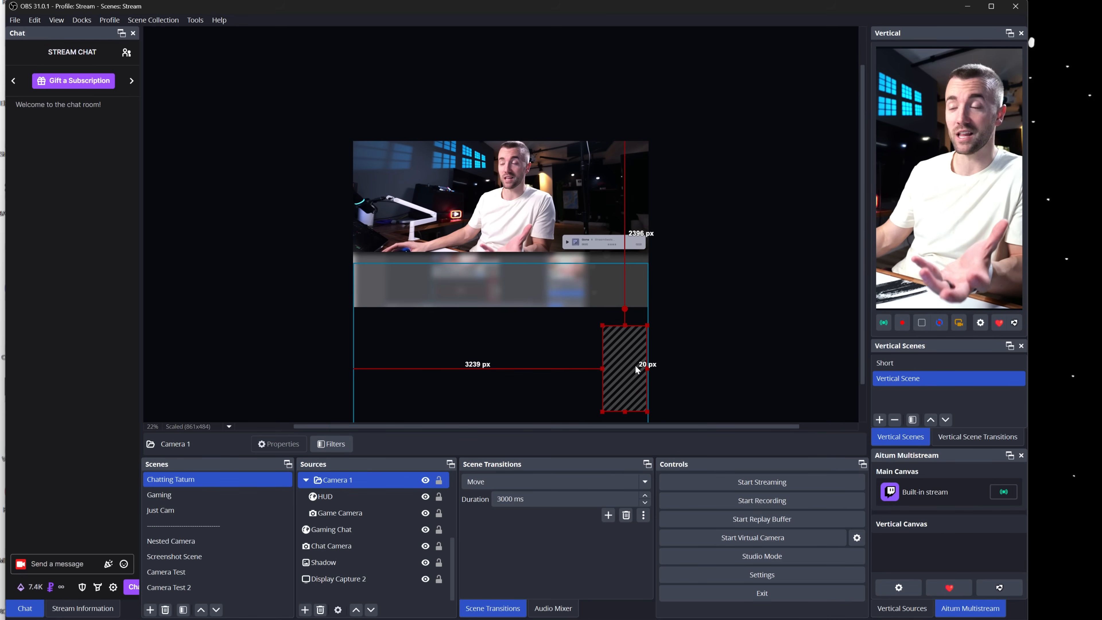
click(324, 374)
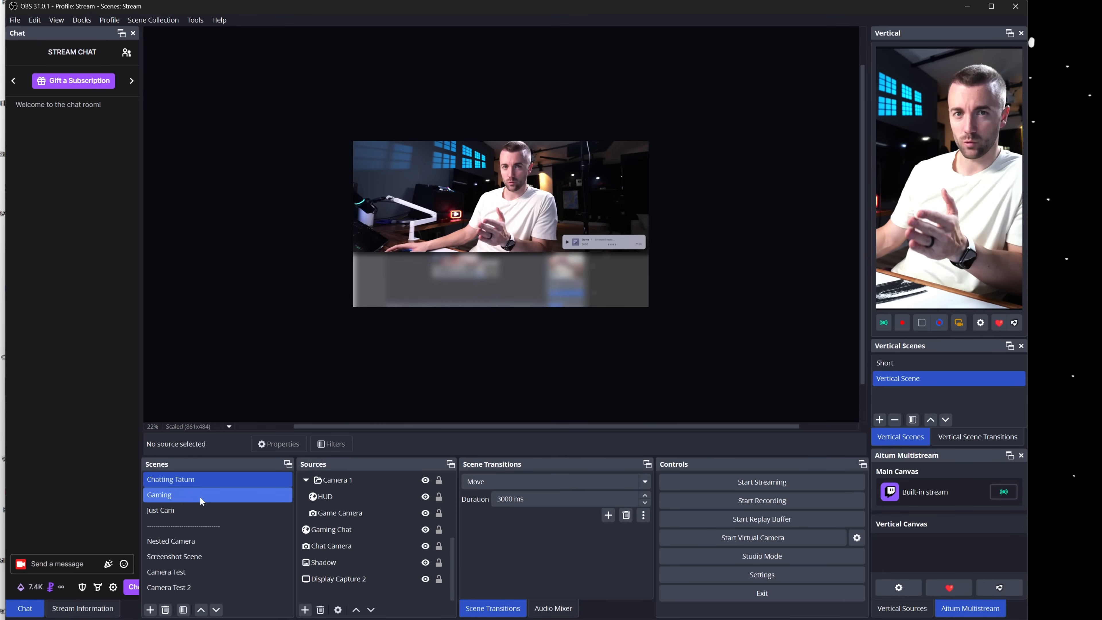
Switch to Gaming, back to Chatting Tatum and to Gaming again to watch the sources move between scenes.
click(212, 493)
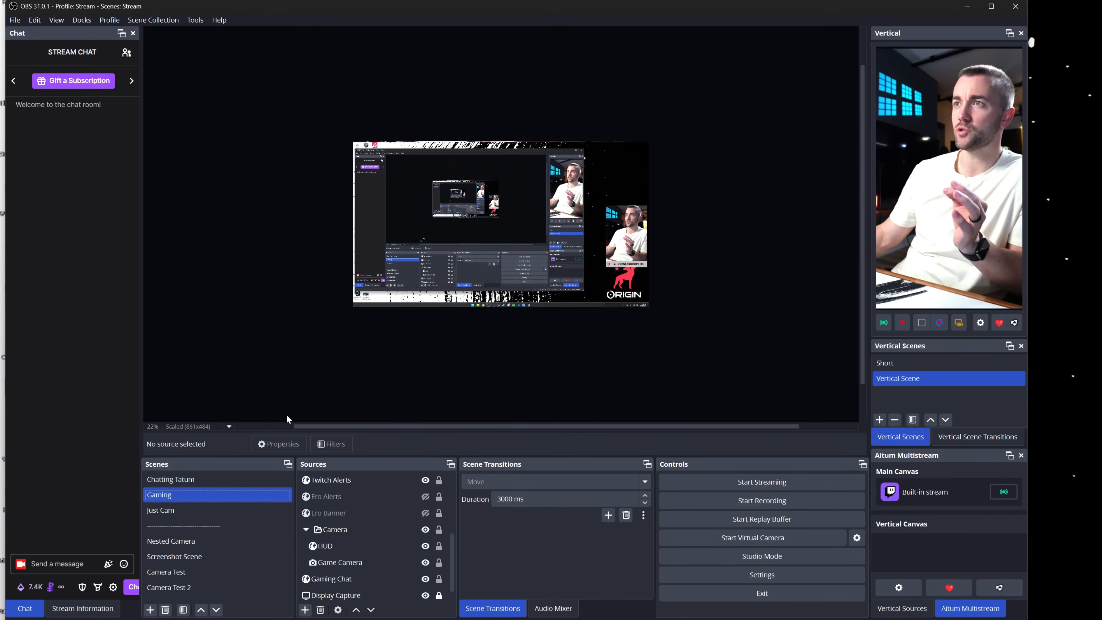
click(211, 480)
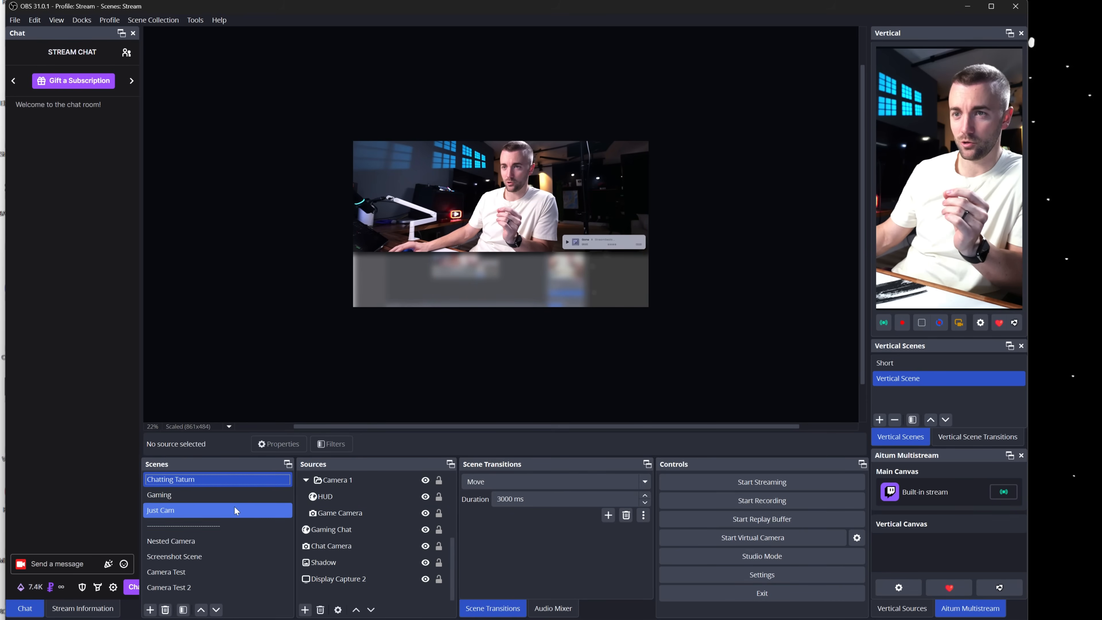
click(229, 498)
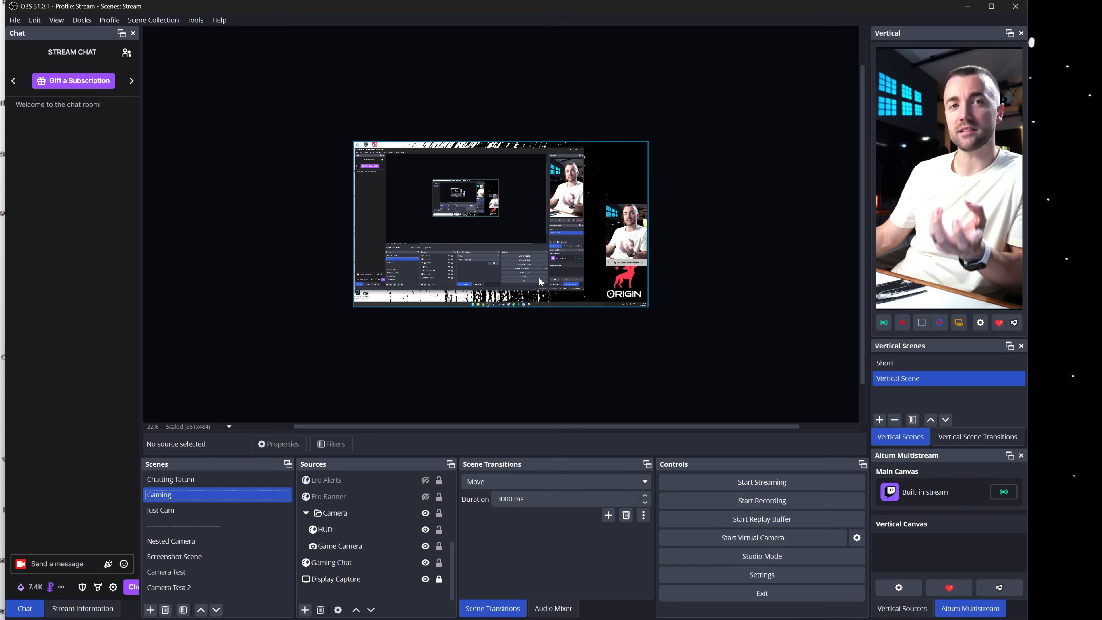
Check the source name matching options in the Move transition's properties and close them without changes.
click(644, 517)
click(659, 539)
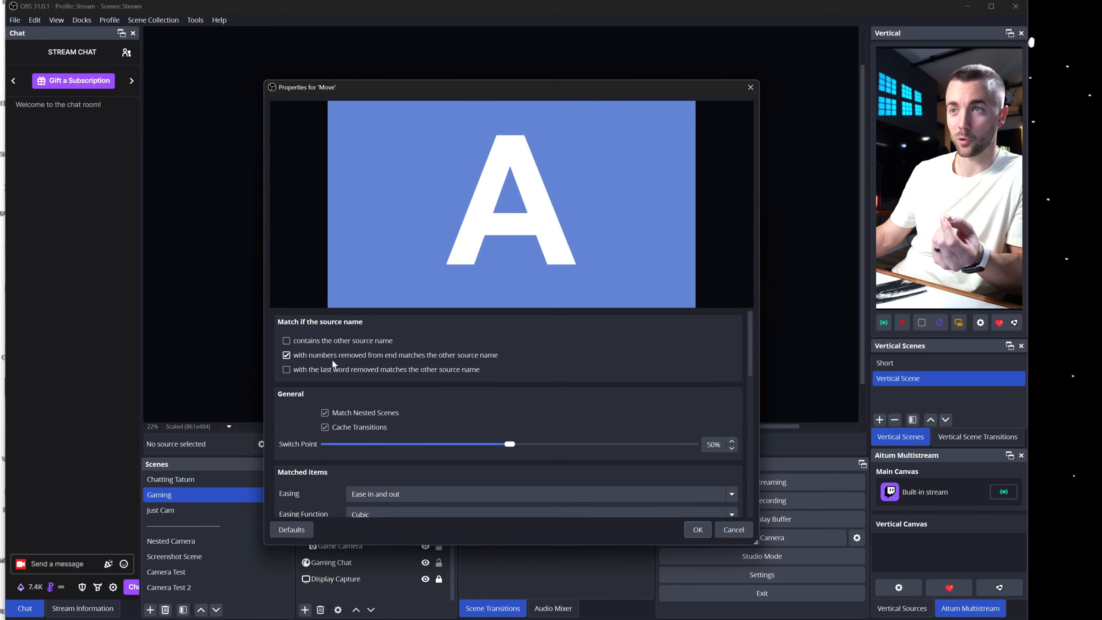
click(737, 529)
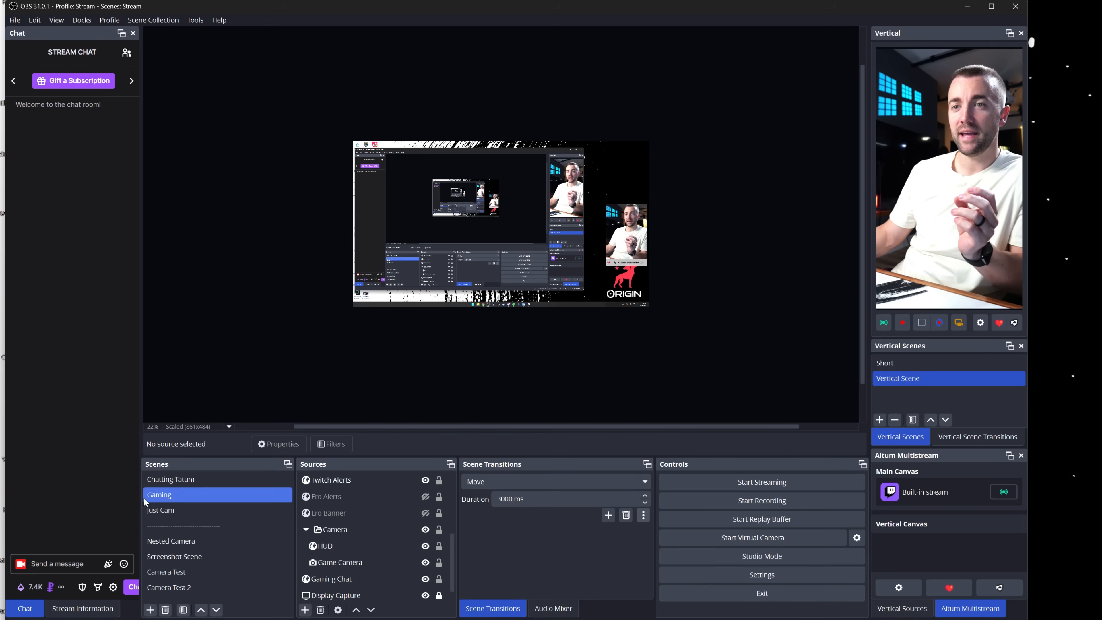
Switch to the Chatting Tatum scene and examine the position of its Display Capture 2 source.
click(196, 479)
click(347, 578)
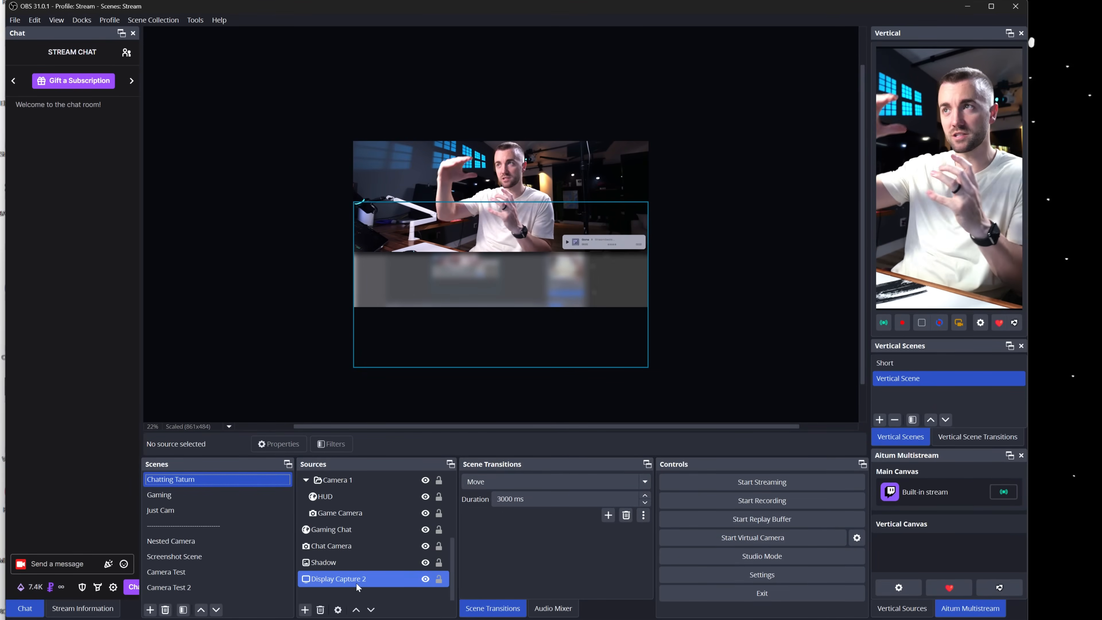
ctrl+click(356, 583)
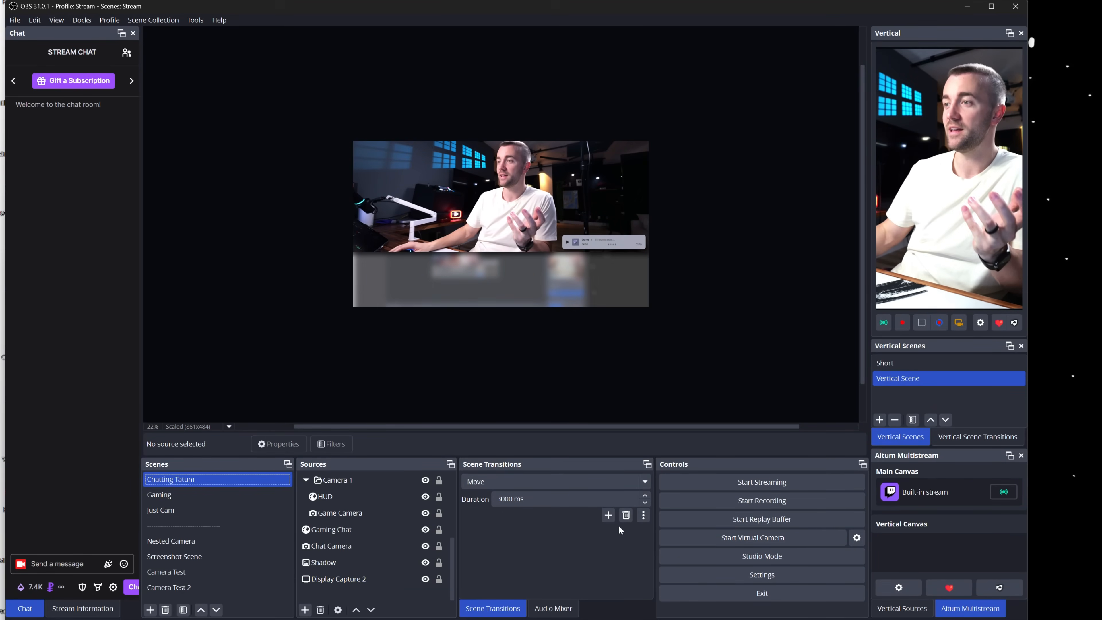
Set the matched items' transition to None in the Move transition's properties.
click(644, 514)
click(664, 538)
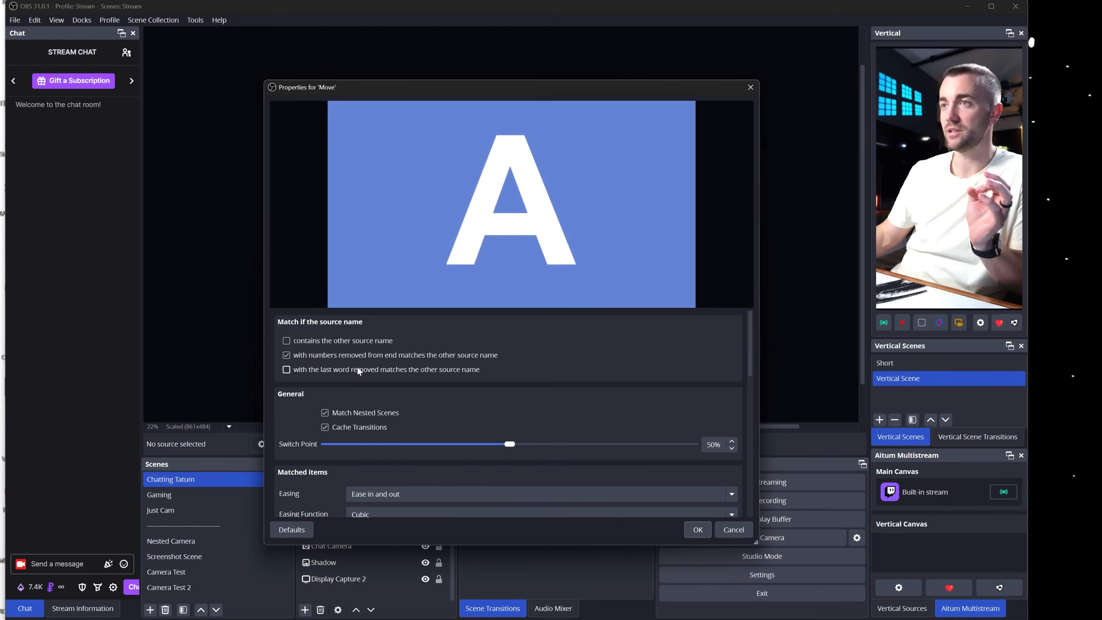
click(377, 412)
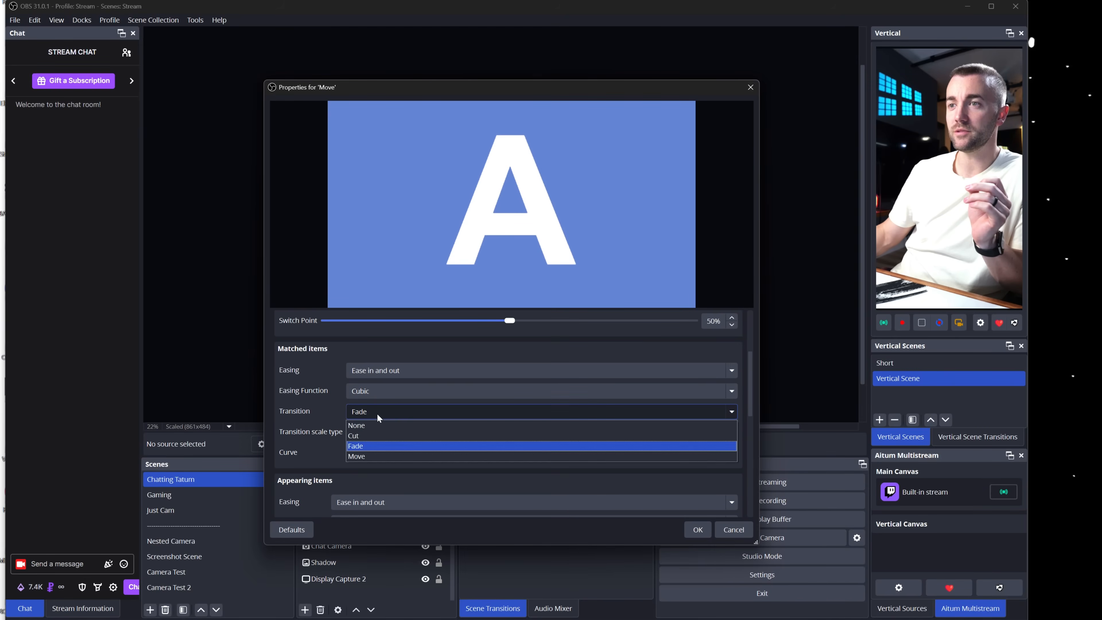
click(360, 425)
click(697, 530)
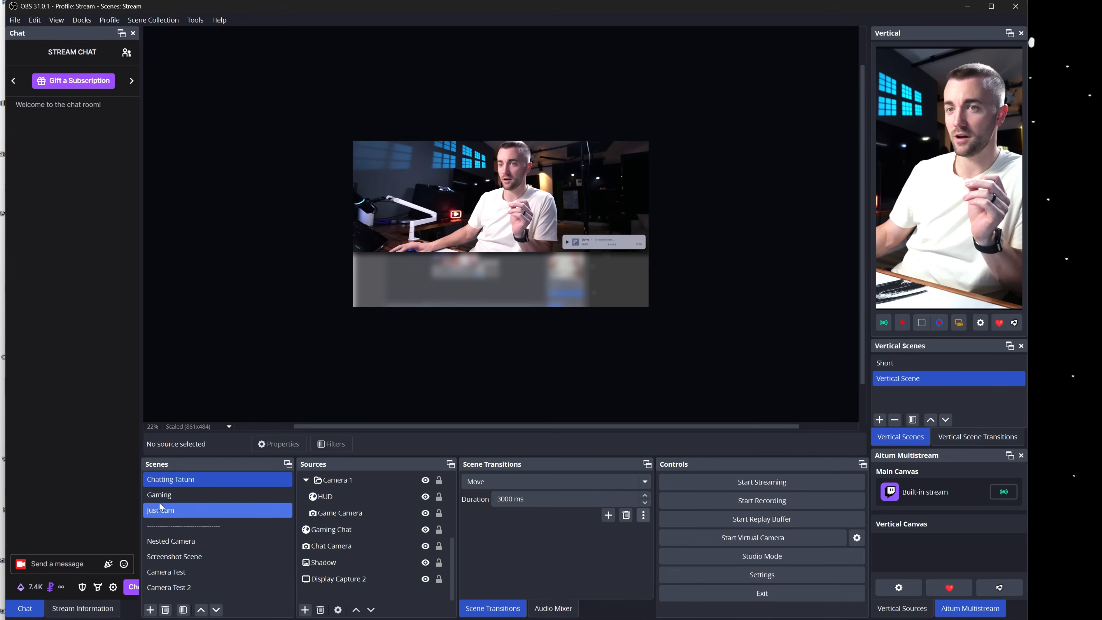
Test the Move transition by switching to Gaming and back to Chatting Tatum, and reopen the transition's properties.
click(190, 495)
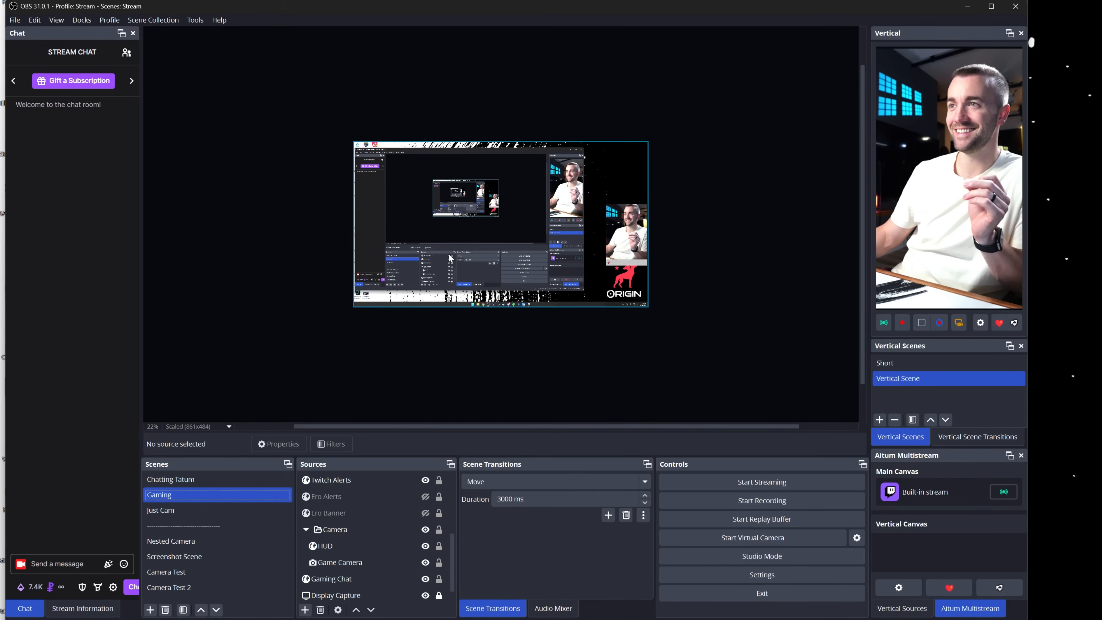
click(172, 484)
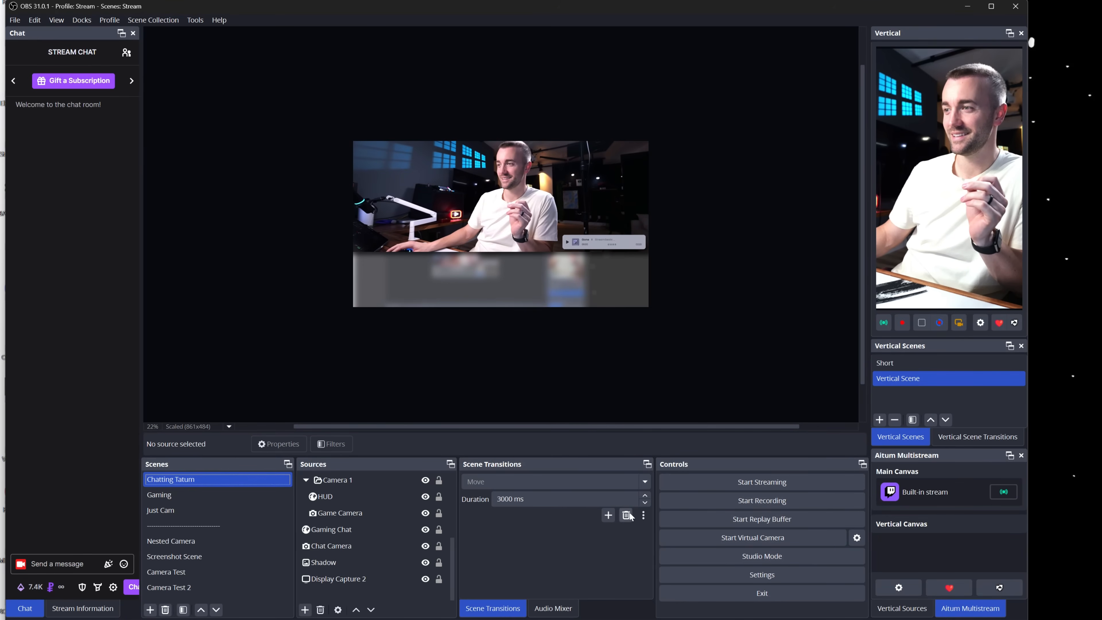
click(643, 518)
click(664, 532)
click(689, 527)
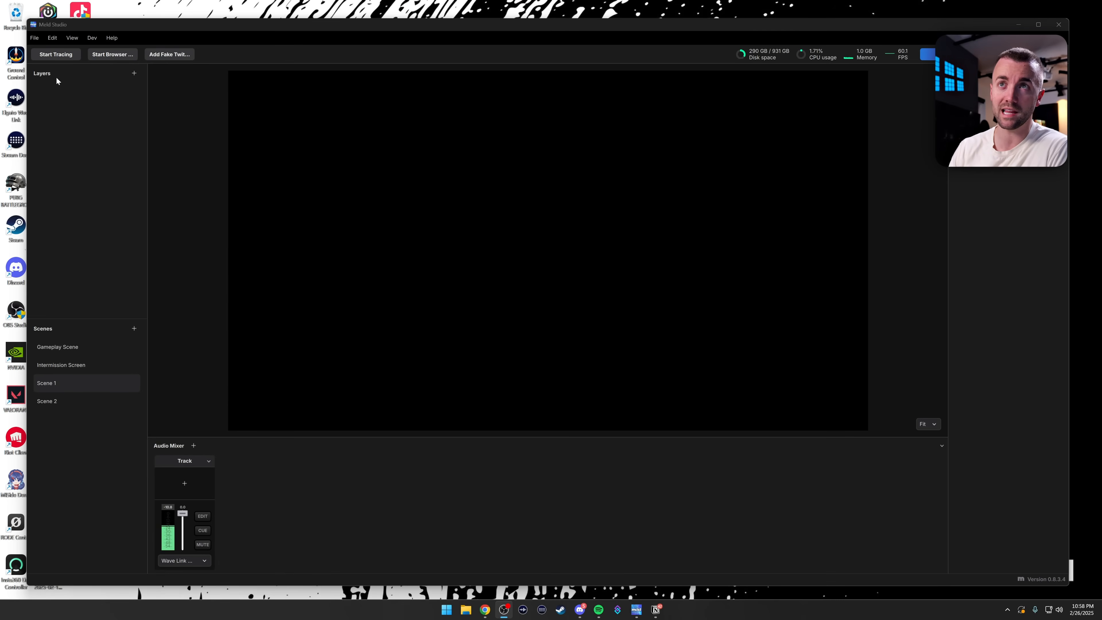
In Meld Studio, add a Cam Link Pro HDMI-2 video device layer about 3573 × 2010 to Scene 1.
click(56, 383)
click(52, 400)
click(47, 383)
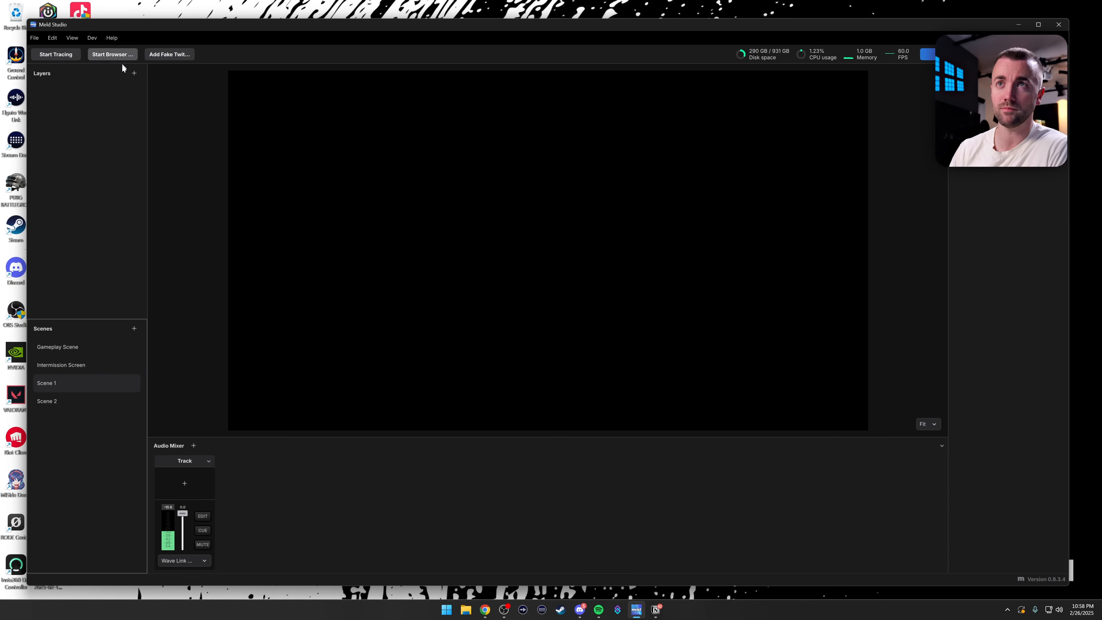
click(134, 73)
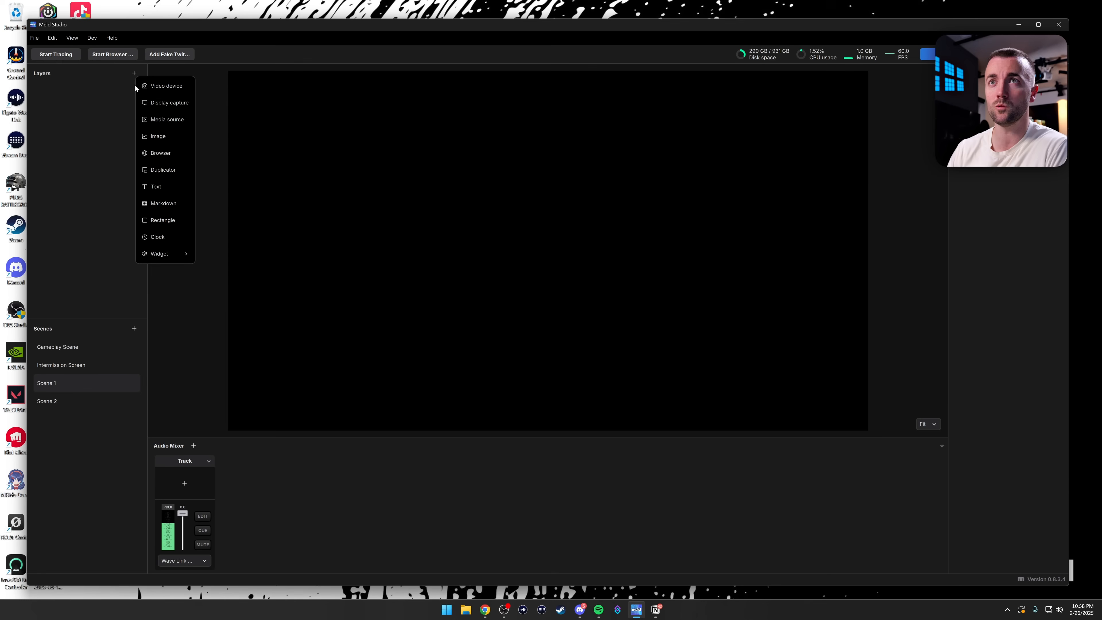
click(164, 89)
drag(347, 142, 653, 311)
click(451, 211)
click(440, 238)
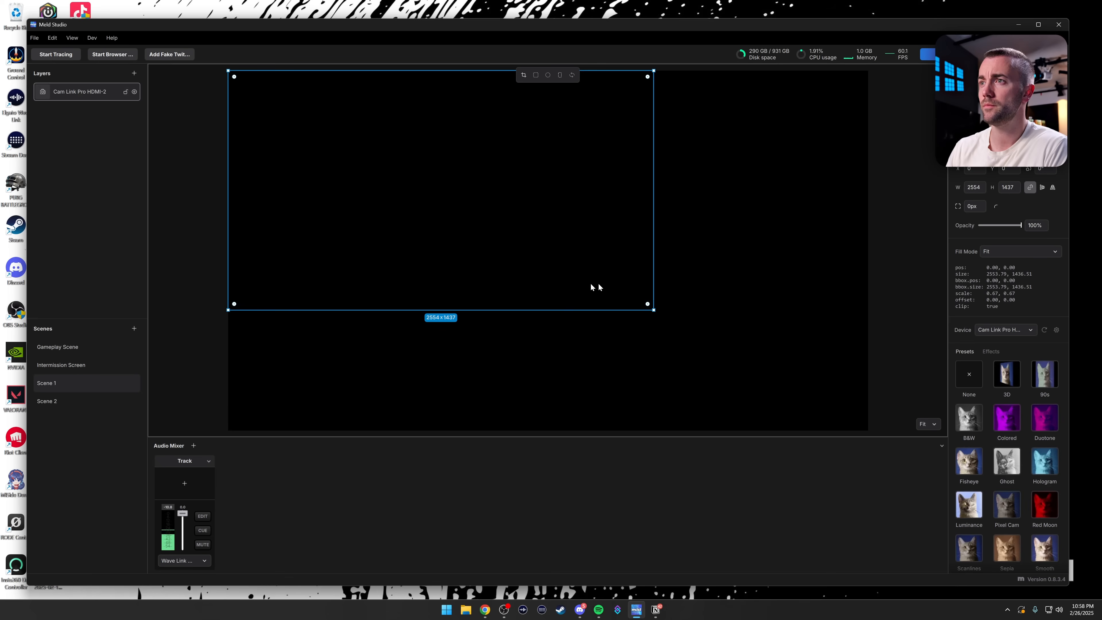
drag(652, 310, 690, 399)
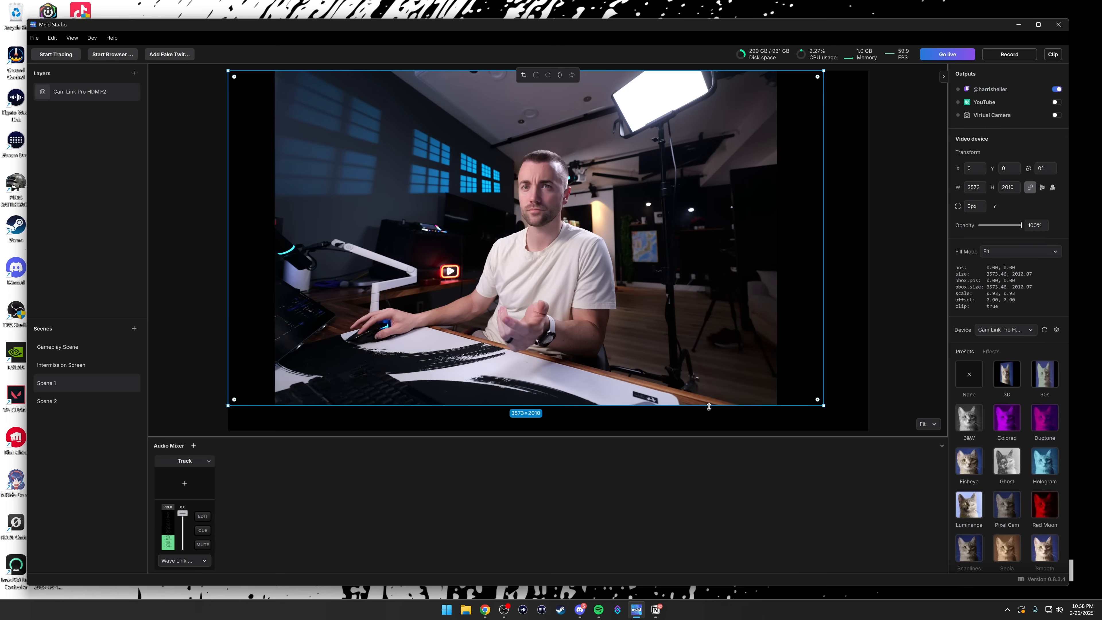
Crop both sides of the camera layer in Scene 1 to about 1913 × 2010.
double_click(545, 245)
drag(823, 238, 685, 238)
drag(228, 240, 367, 248)
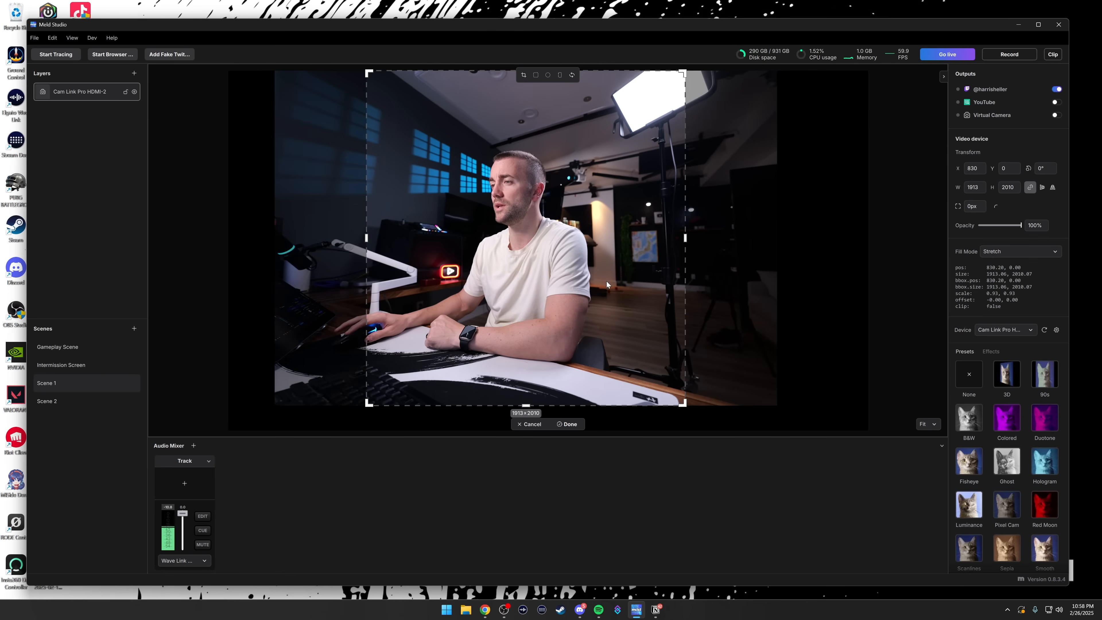
click(567, 425)
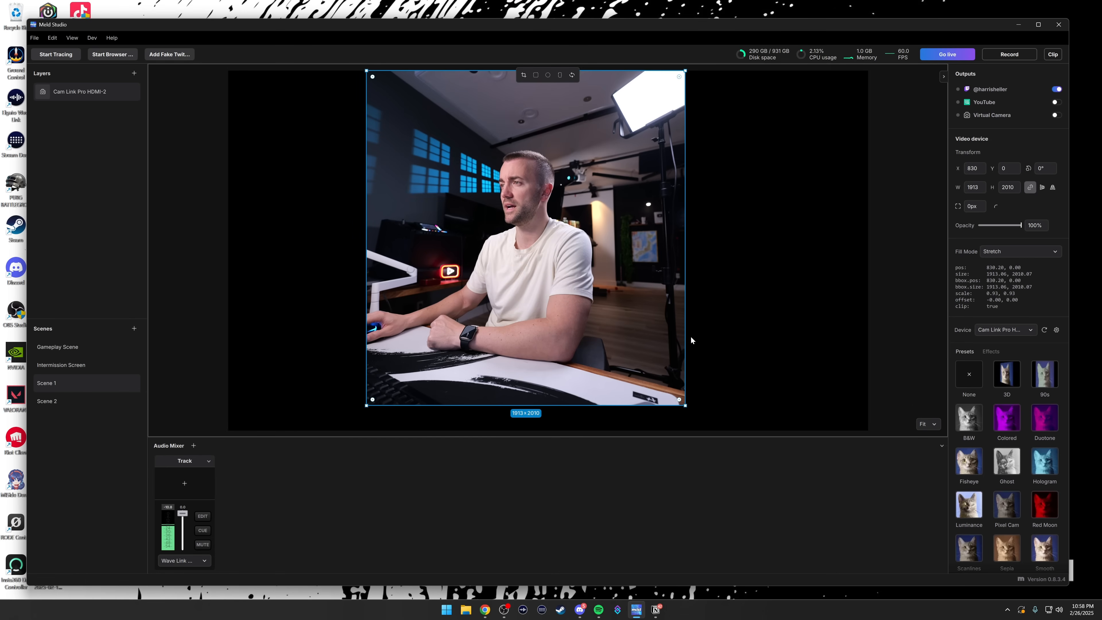
Scale the camera layer to about 1179 × 1239 and move it to about X 2504, Y 193 on the canvas.
drag(685, 335, 564, 323)
drag(500, 299, 755, 265)
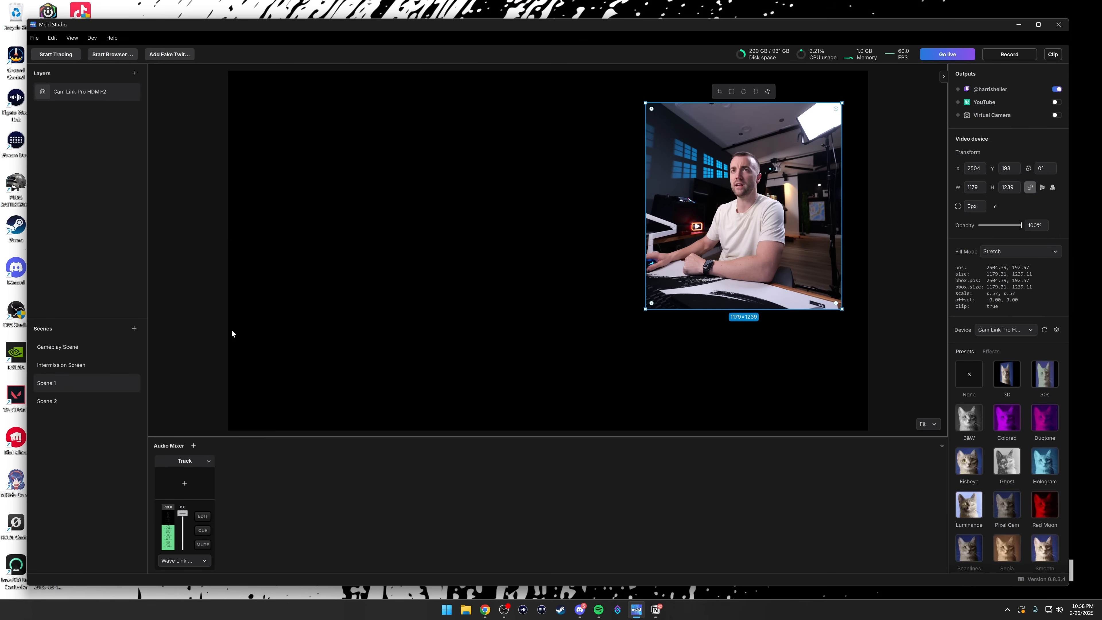
Add a Cam Link Pro HDMI-2 video device layer about 2851 × 1604 to Scene 2.
click(56, 405)
click(134, 73)
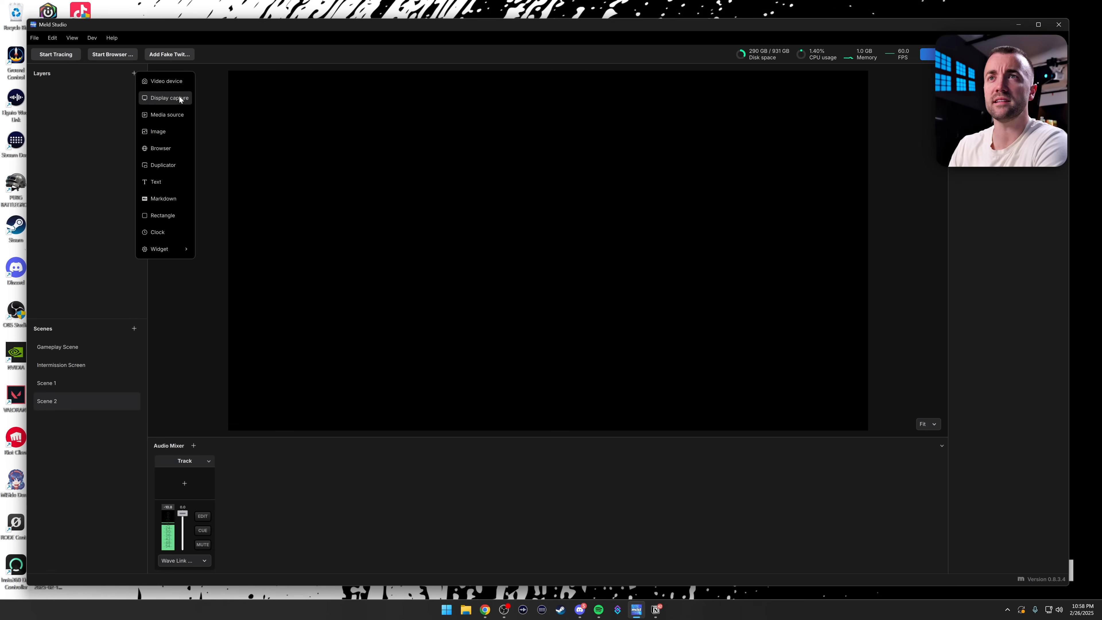
click(166, 78)
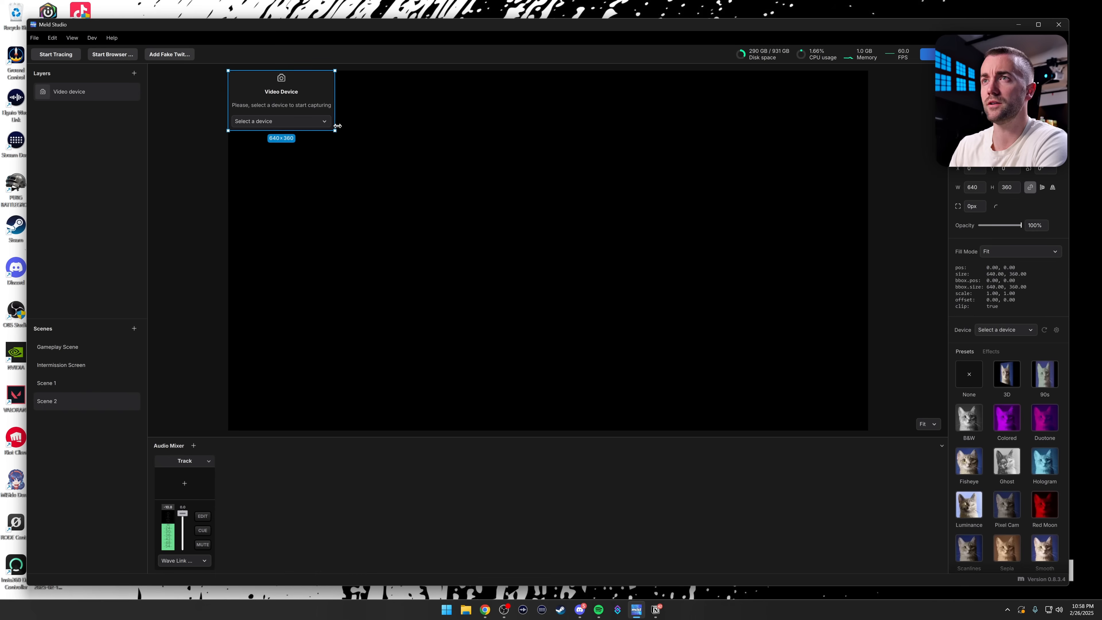
drag(337, 133, 656, 311)
click(475, 211)
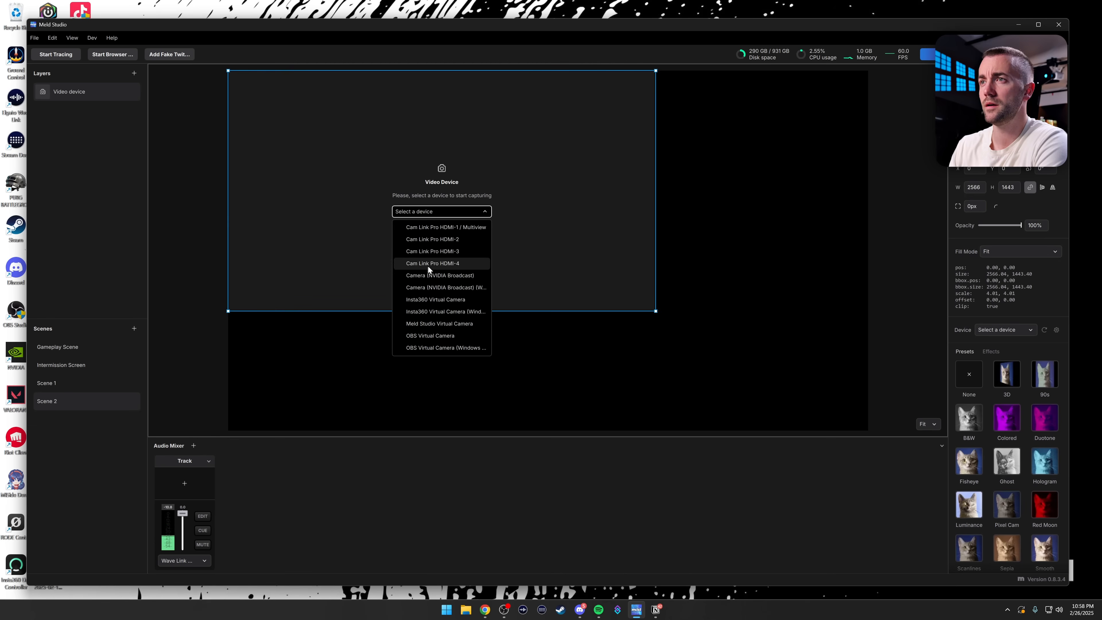
click(426, 243)
drag(655, 311, 703, 337)
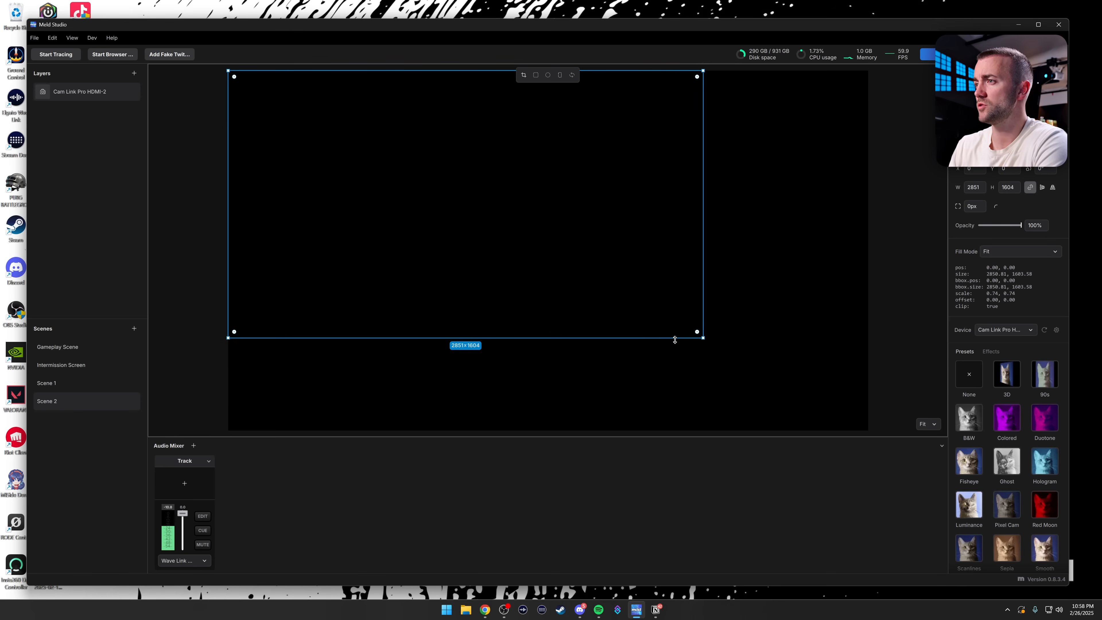
Crop the camera layer in Scene 2 to about 2399 × 904 and enlarge it to 3840 × 1447 at X 0, Y 0.
double_click(459, 221)
drag(703, 203, 550, 203)
drag(424, 71, 387, 109)
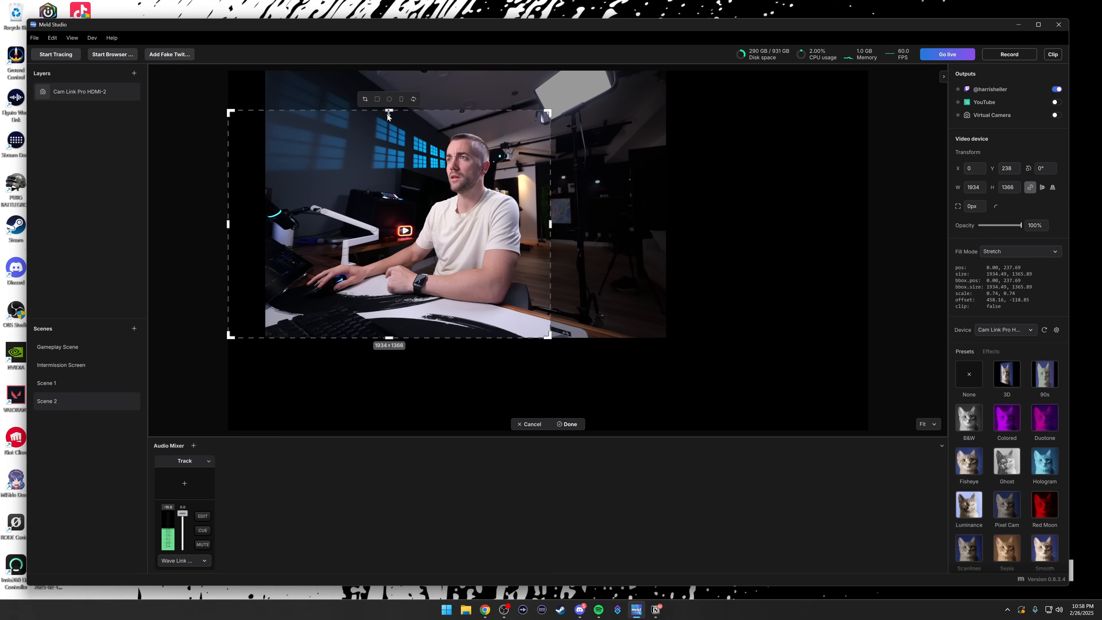
drag(389, 339, 423, 324)
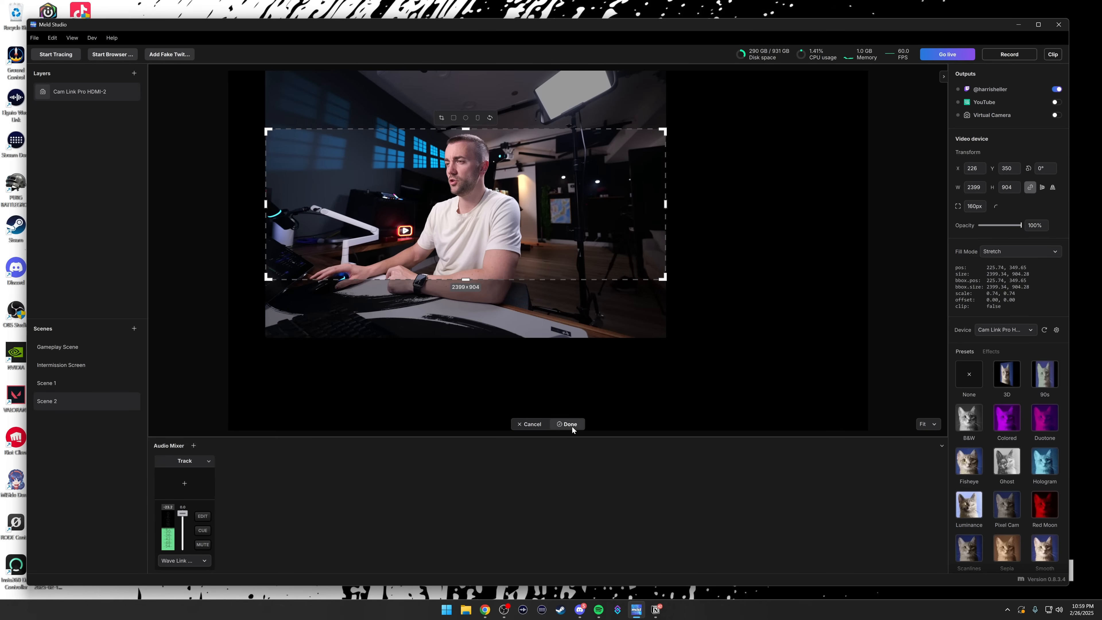
click(571, 426)
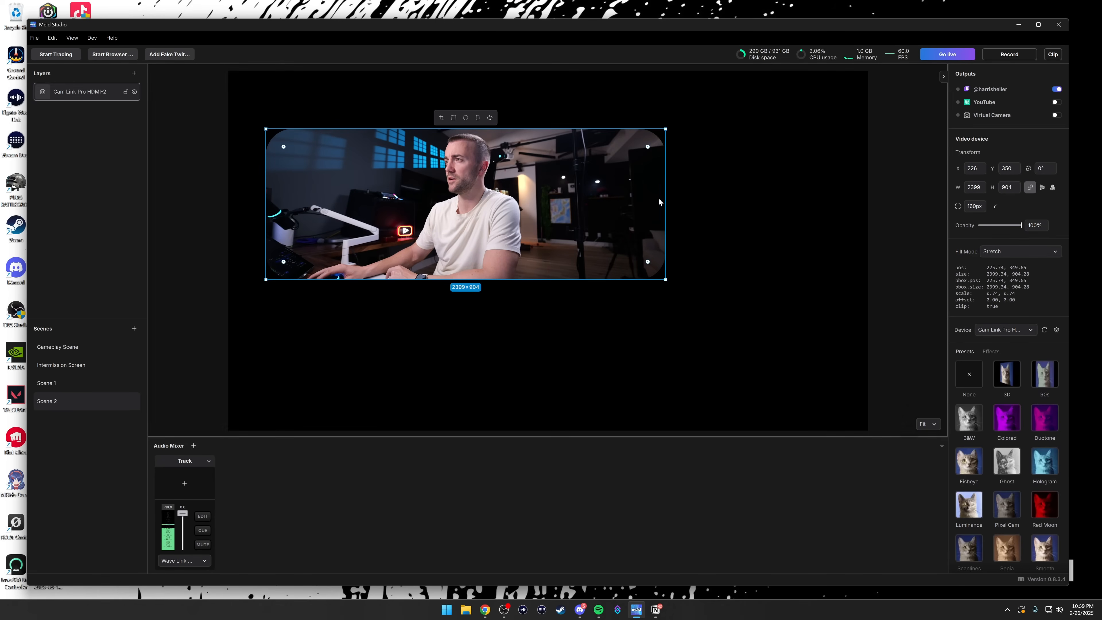
drag(665, 200, 868, 201)
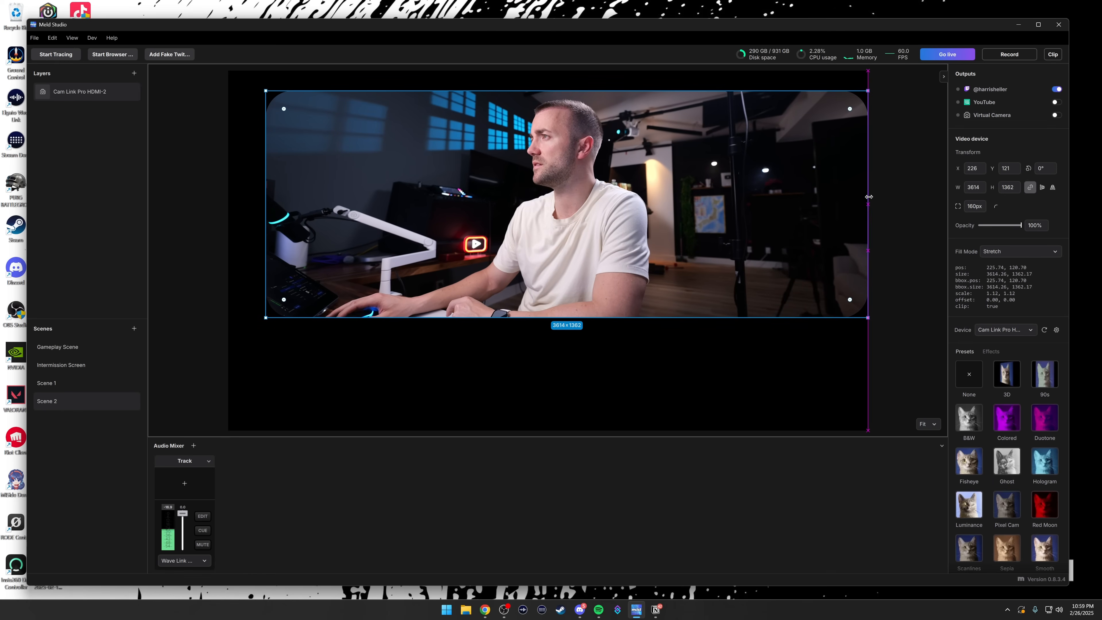
click(340, 369)
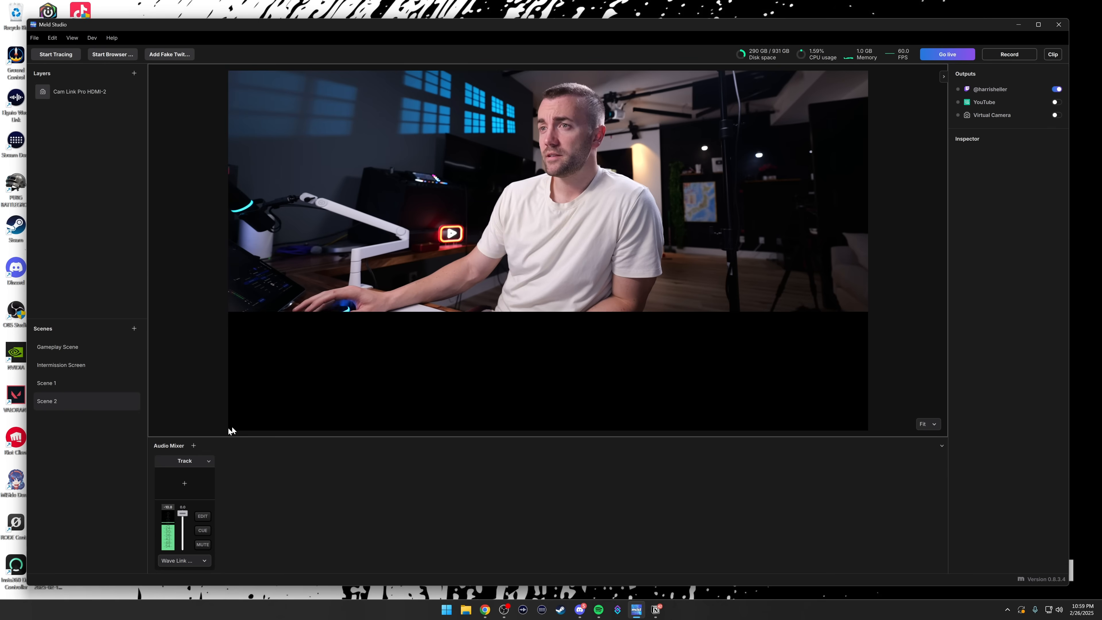
Switch back and forth between Scene 1 and Scene 2 to check how the two camera layers transition.
click(49, 383)
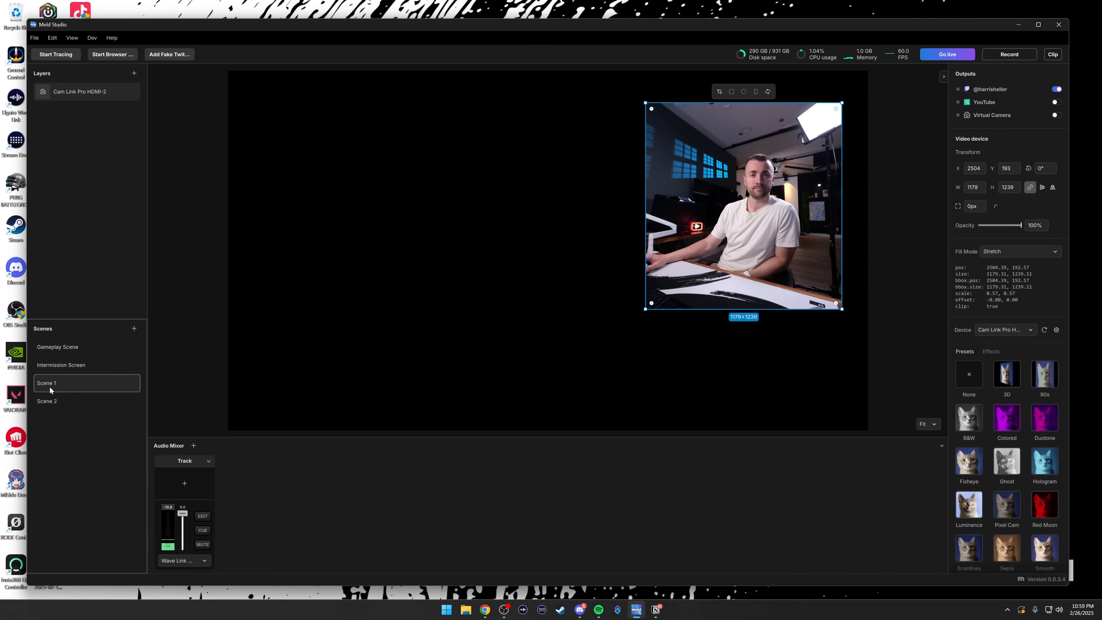
click(57, 402)
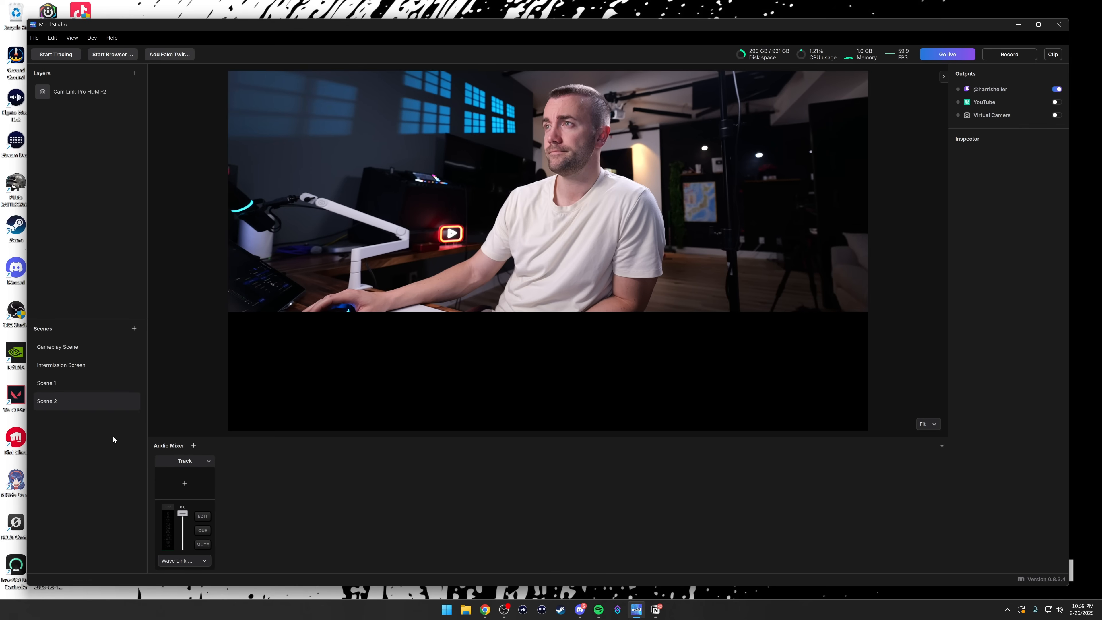
click(55, 386)
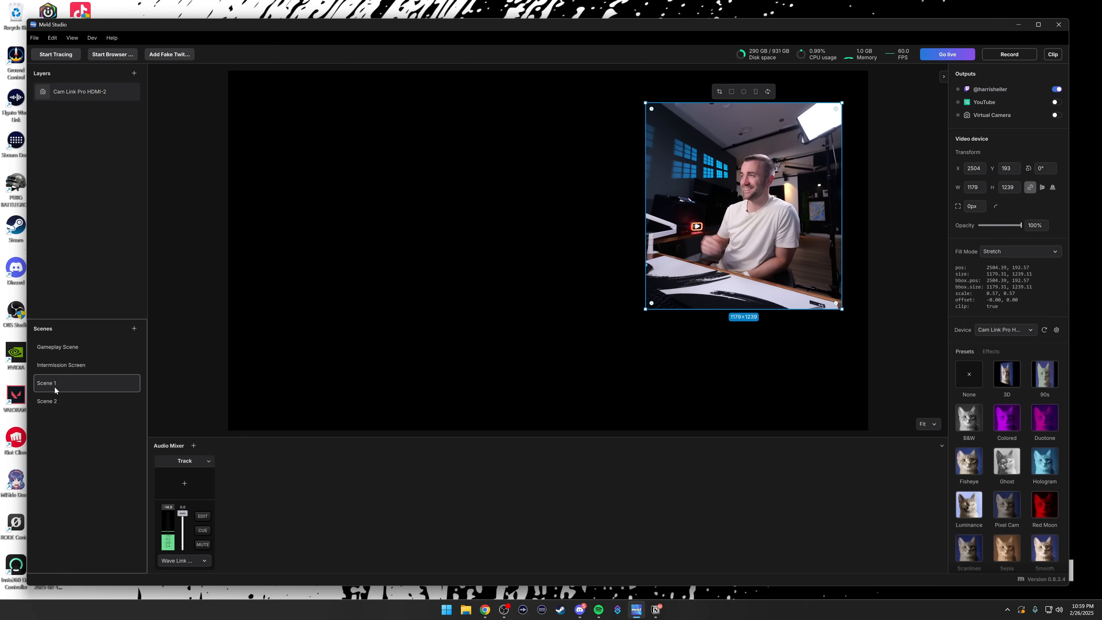
click(381, 356)
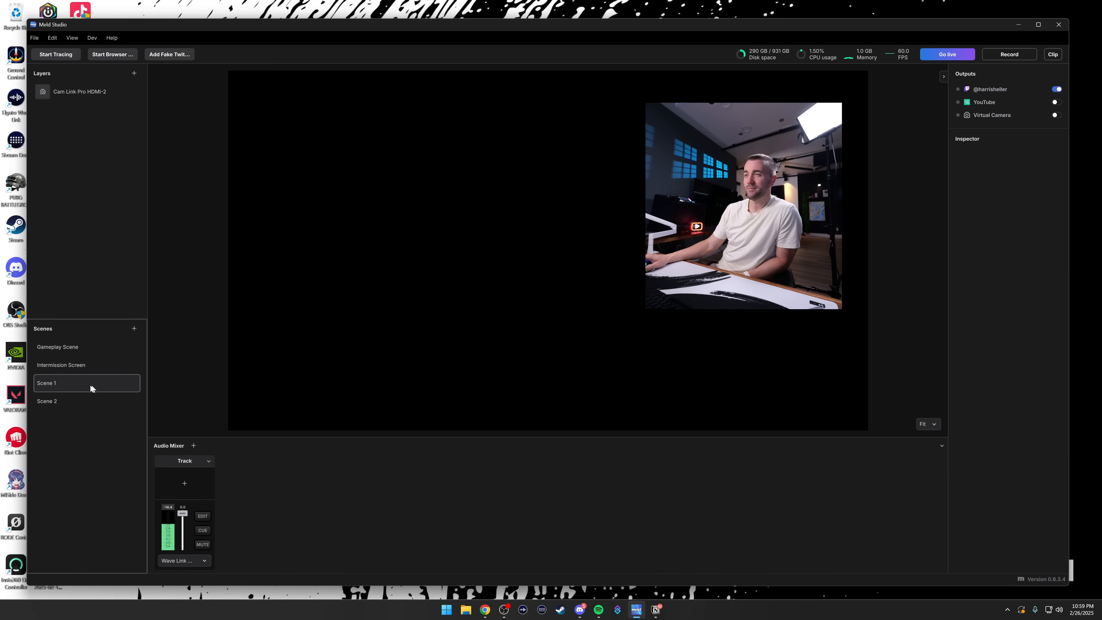
click(75, 402)
click(80, 385)
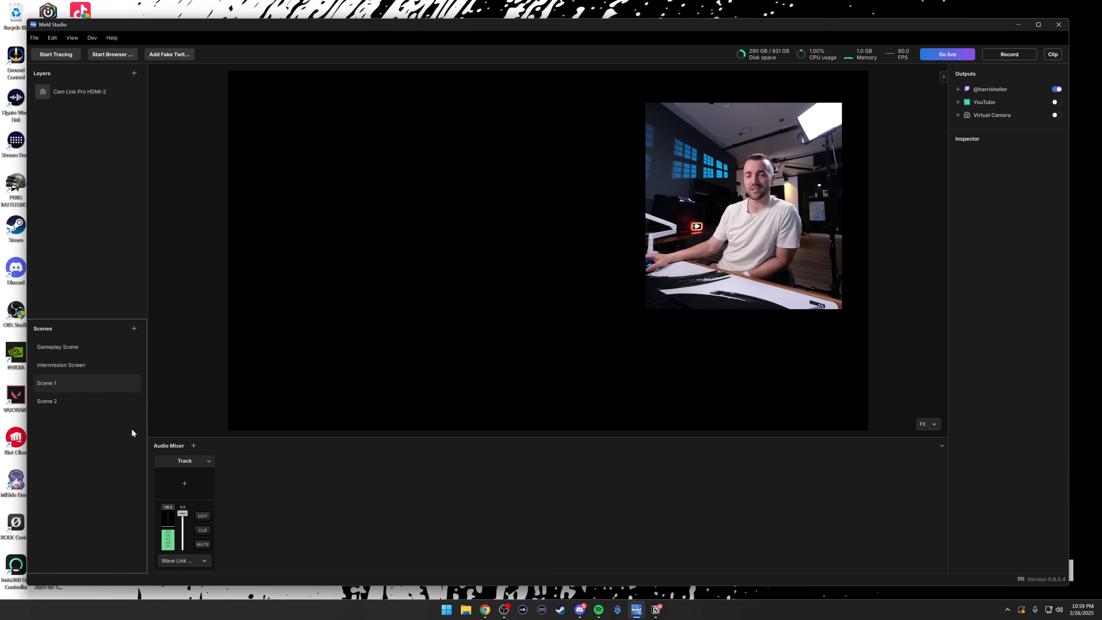
click(76, 406)
click(73, 385)
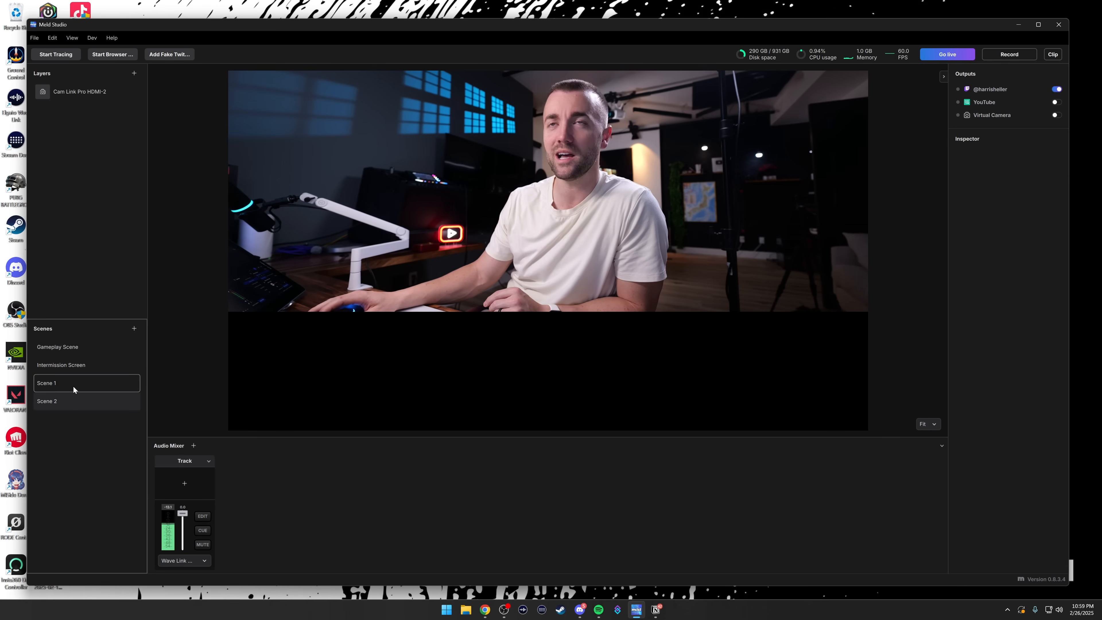
Rename the Cam Link Pro HDMI-2 layer to Camera in both Scene 1 and Scene 2.
click(68, 387)
double_click(78, 92)
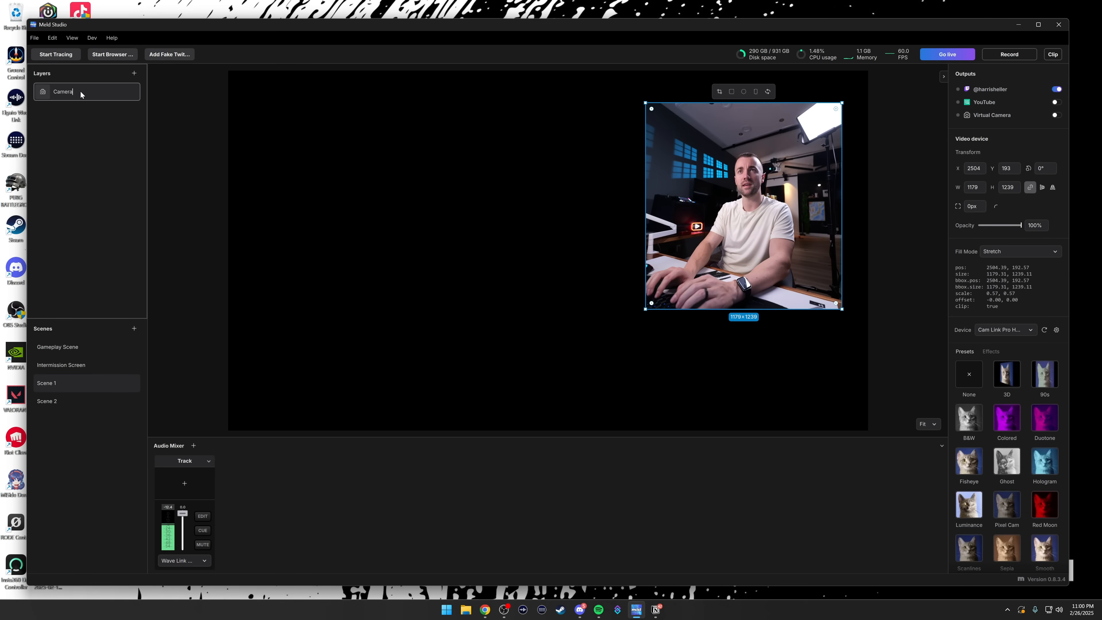
key(Return)
click(78, 397)
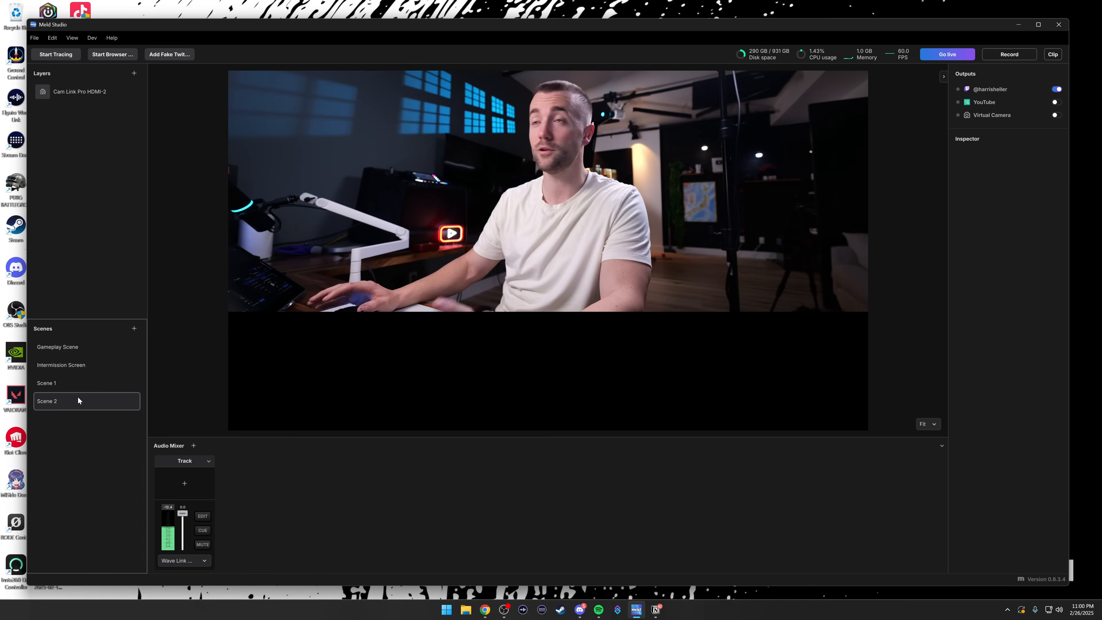
double_click(80, 91)
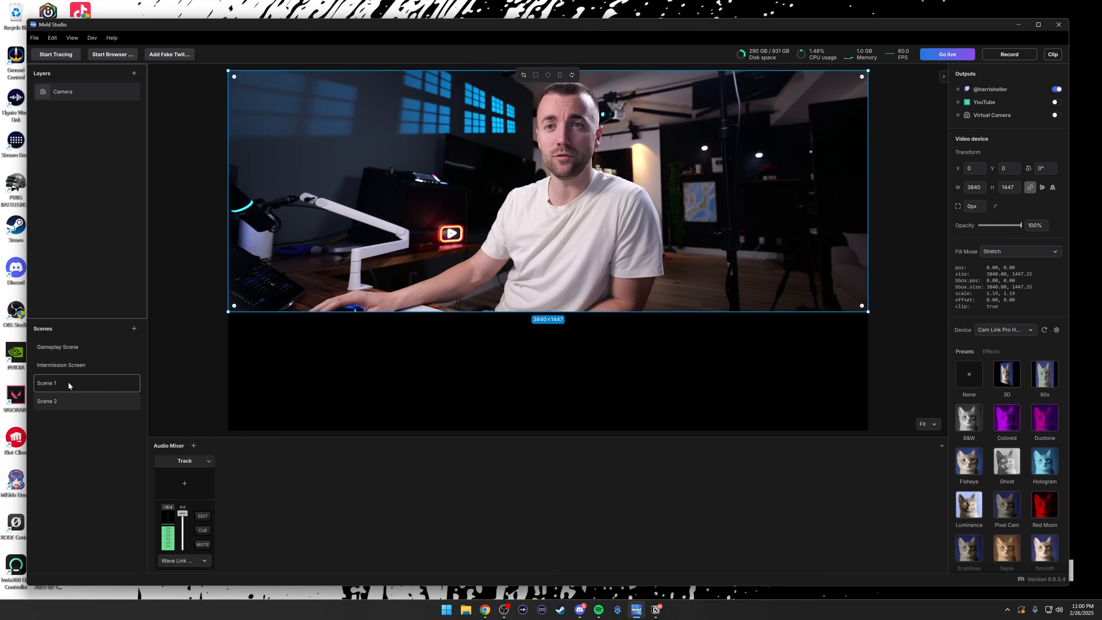
Test the scene transition with the matching layer names by switching between Scene 1 and Scene 2.
click(88, 384)
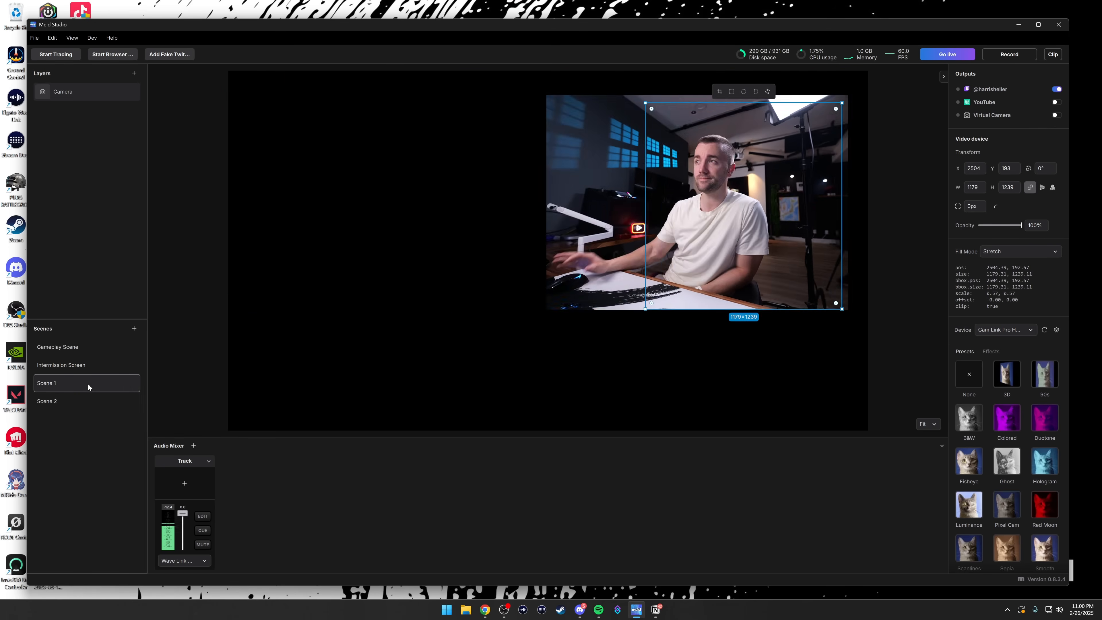
click(287, 342)
click(64, 402)
click(67, 388)
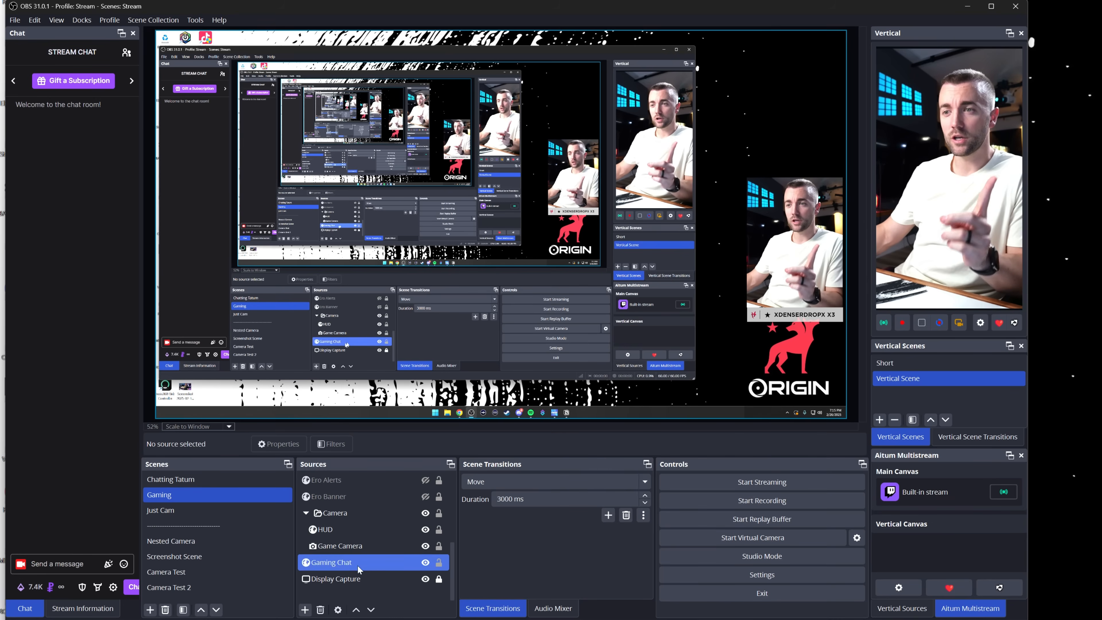
In OBS, add an Image Mask/Blend effect filter with the default name to the Gaming scene's Game Camera source.
click(343, 547)
right_click(342, 547)
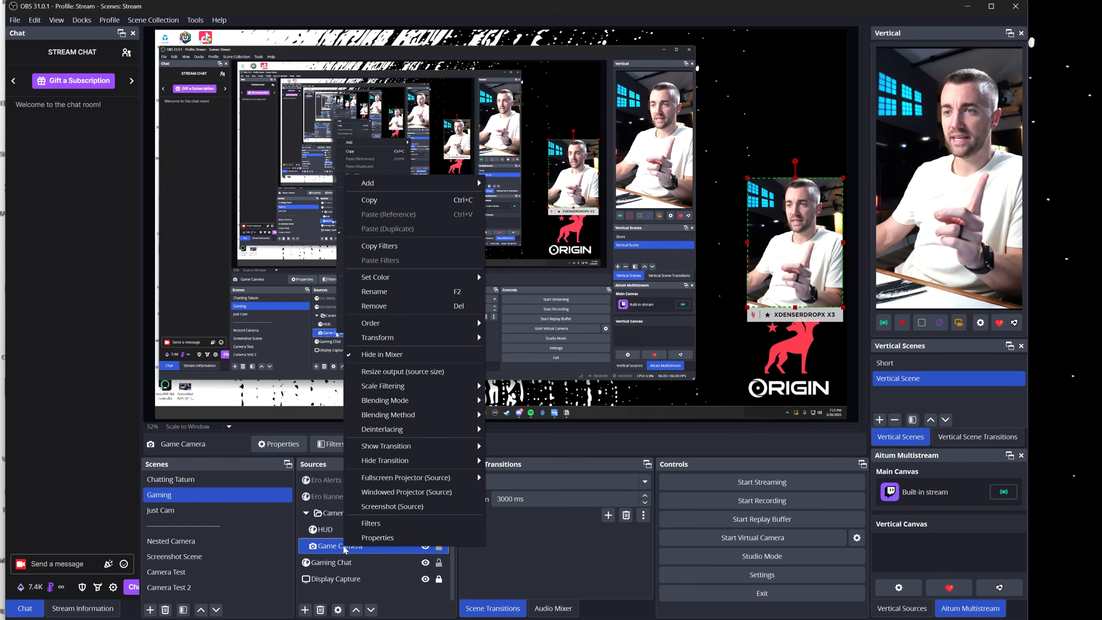
click(369, 523)
click(302, 492)
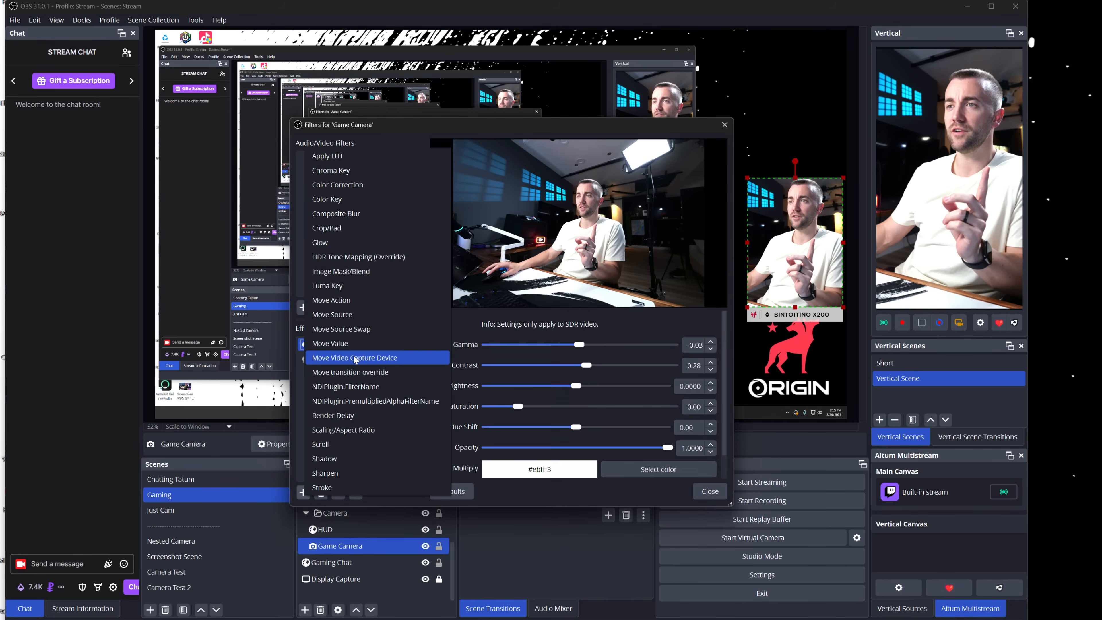
click(354, 271)
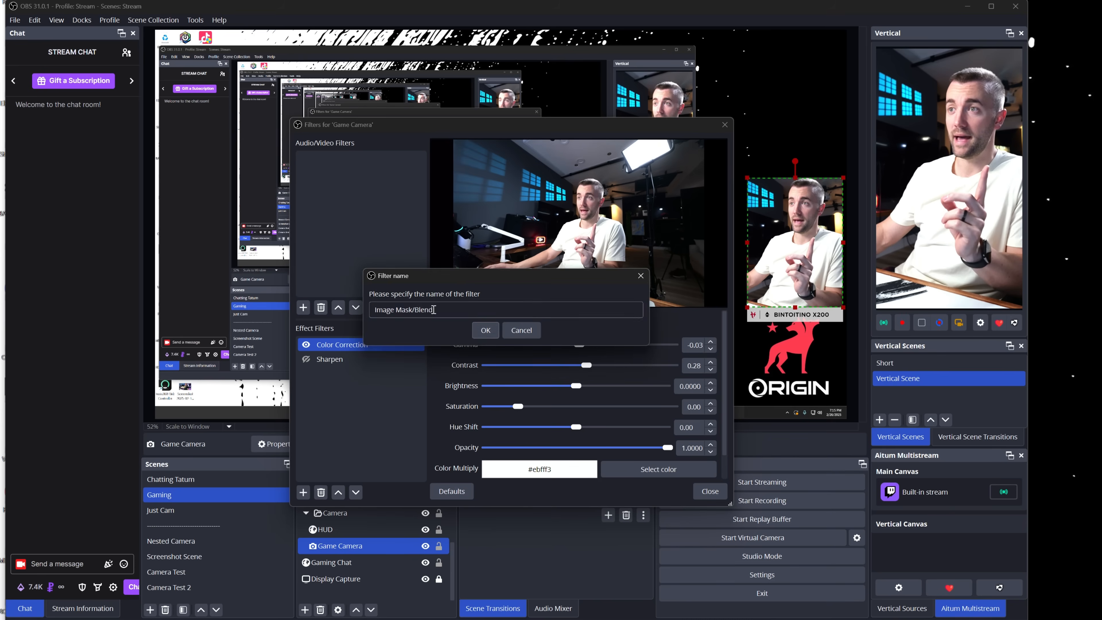
click(482, 328)
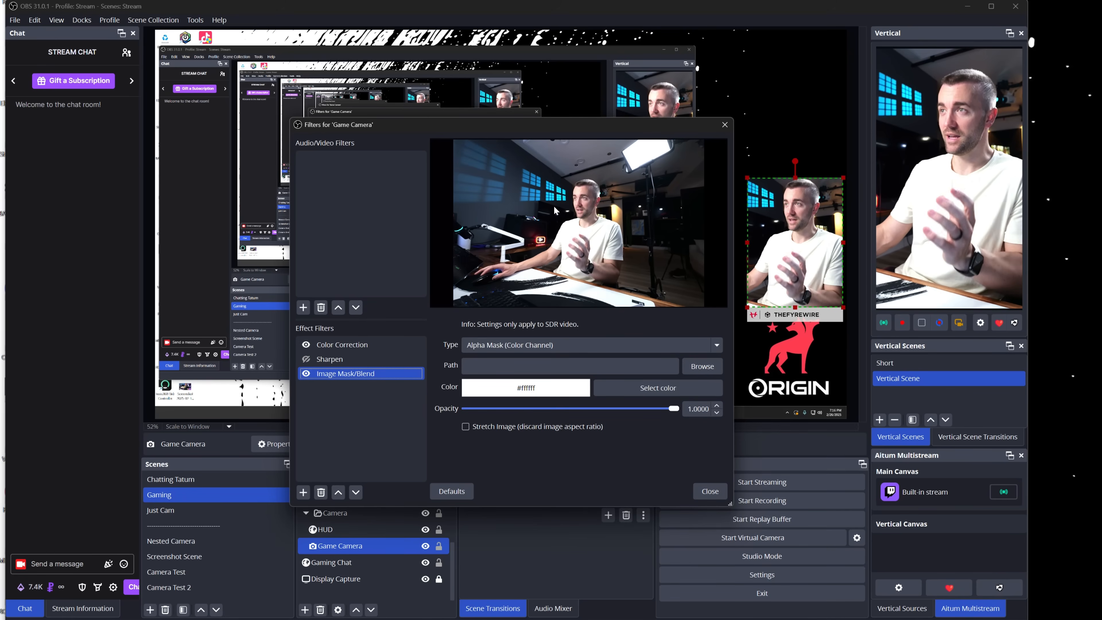
Capture a screen snip of the Game Camera filter preview area.
mouse_move(747, 243)
mouse_down()
mouse_move(700, 248)
mouse_move(742, 253)
mouse_up()
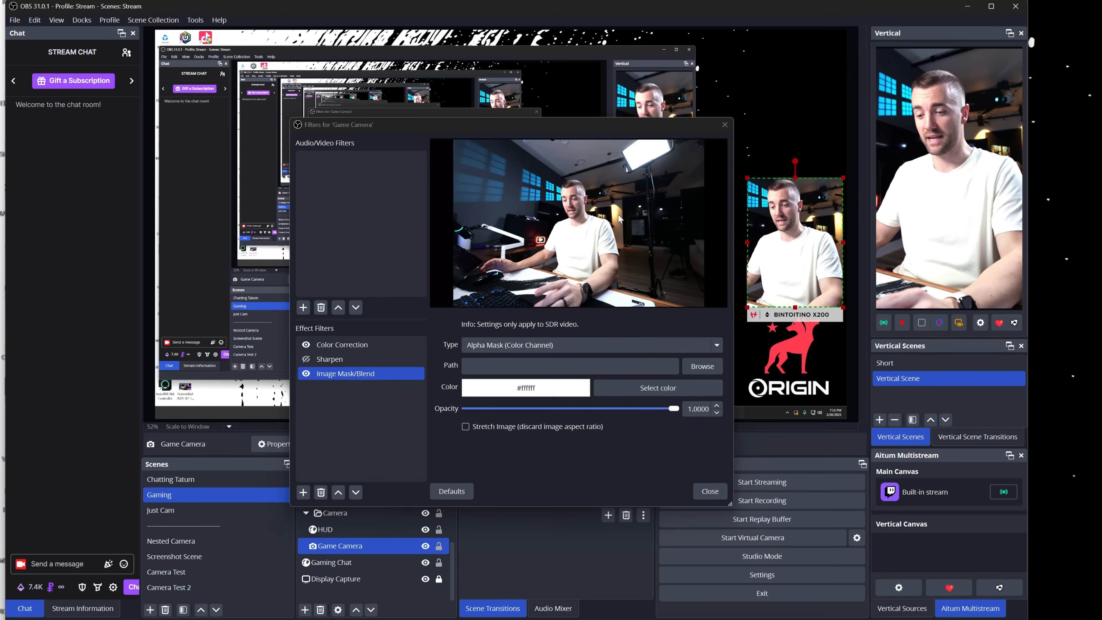
key(super+shift+s)
drag(431, 140, 727, 306)
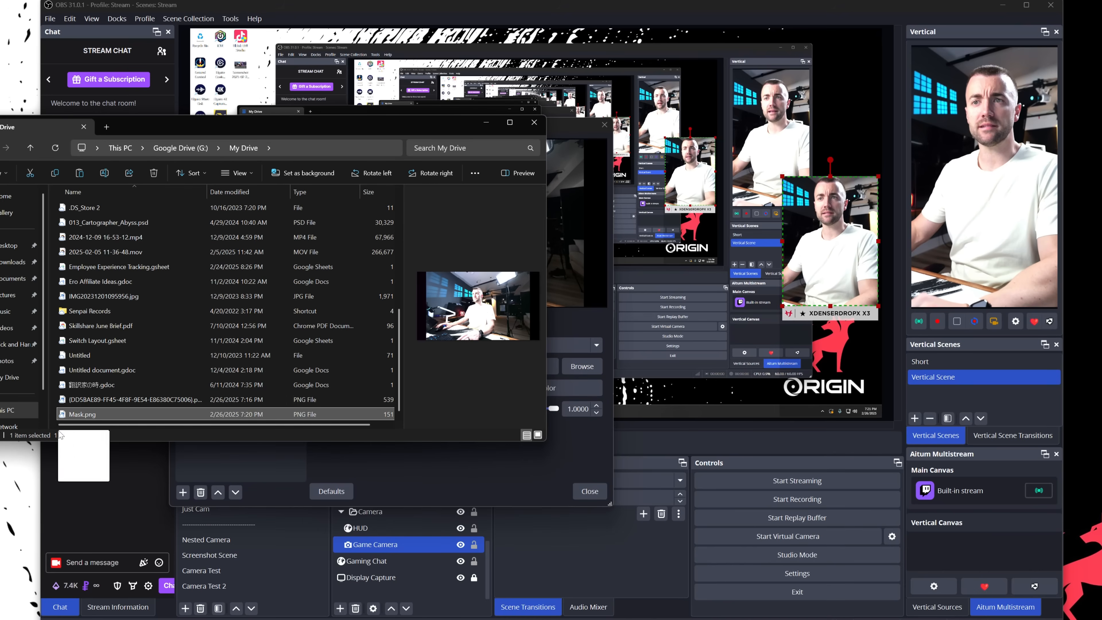
Copy Mask.png from the My Drive folder to the desktop and close the File Explorer window.
drag(59, 431, 4, 530)
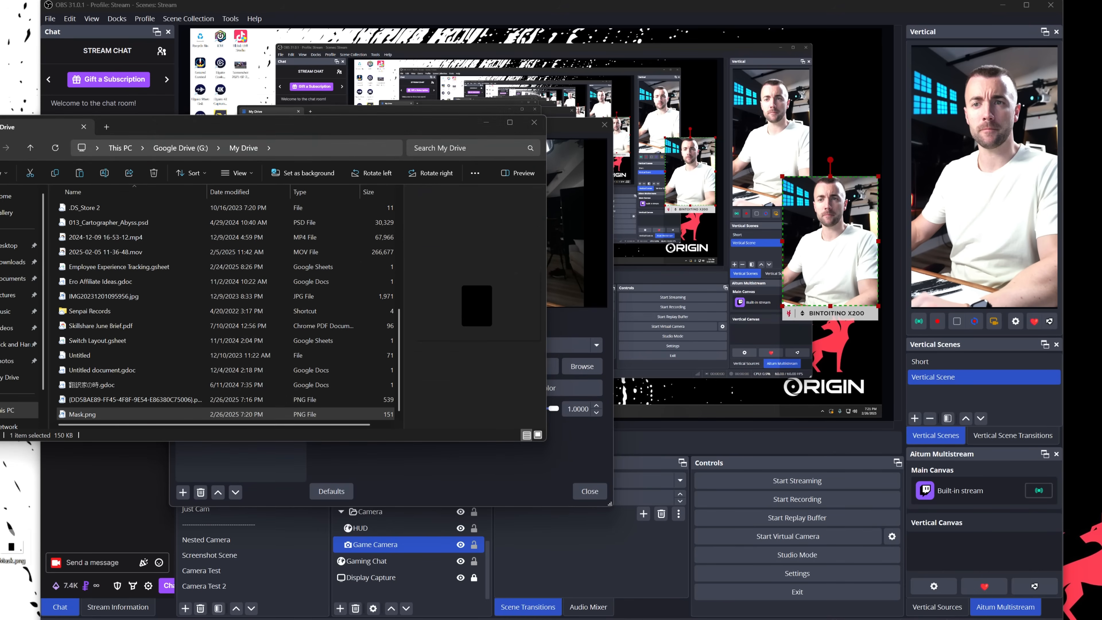
click(534, 123)
Load Mask.png from My Drive into the Image Mask/Blend filter, set its type to Alpha Mask (Alpha Channel), and close the filters.
click(582, 366)
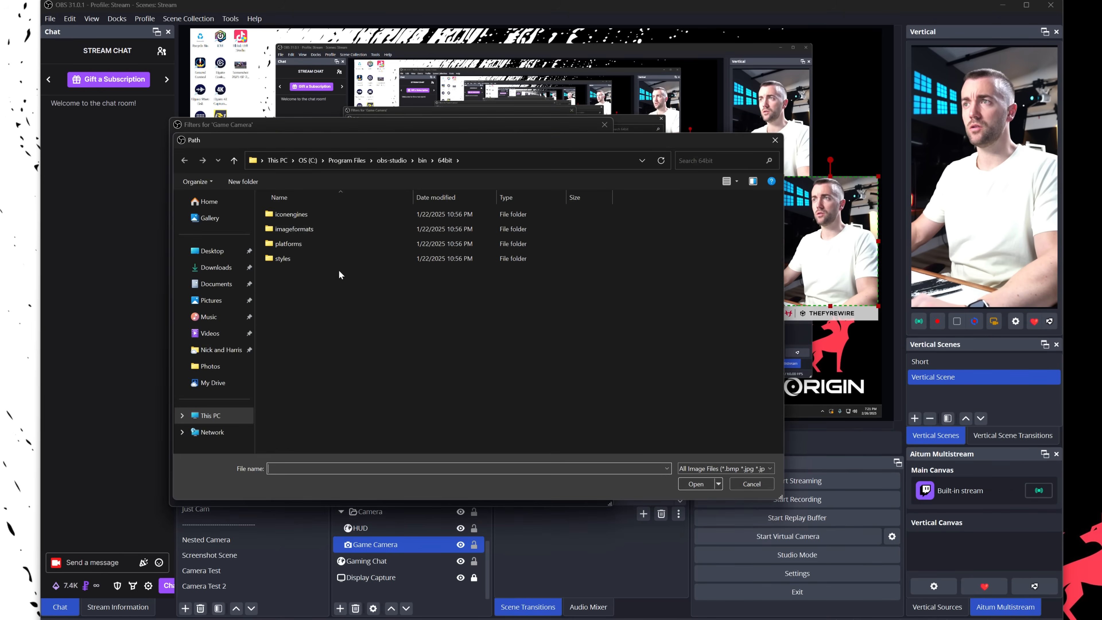
click(217, 382)
click(295, 433)
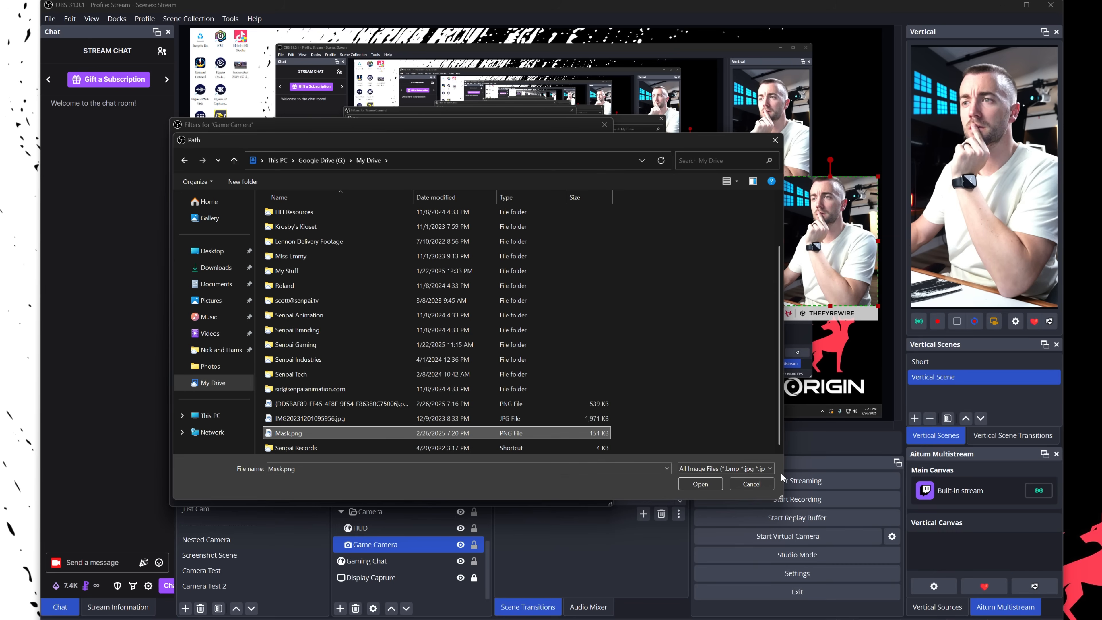
click(699, 484)
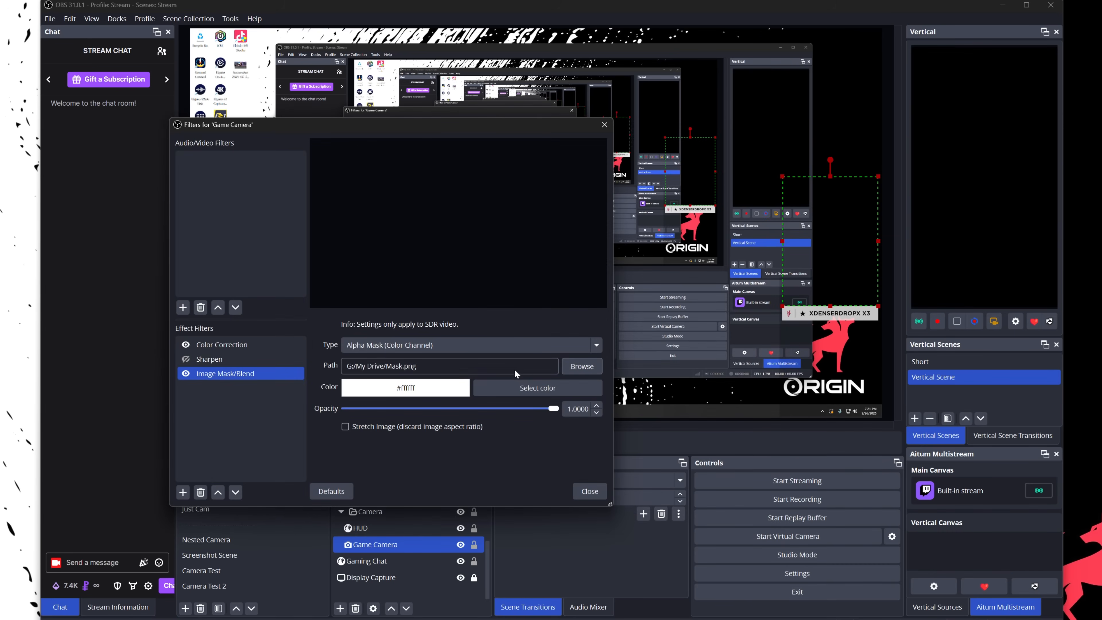
click(482, 347)
click(428, 369)
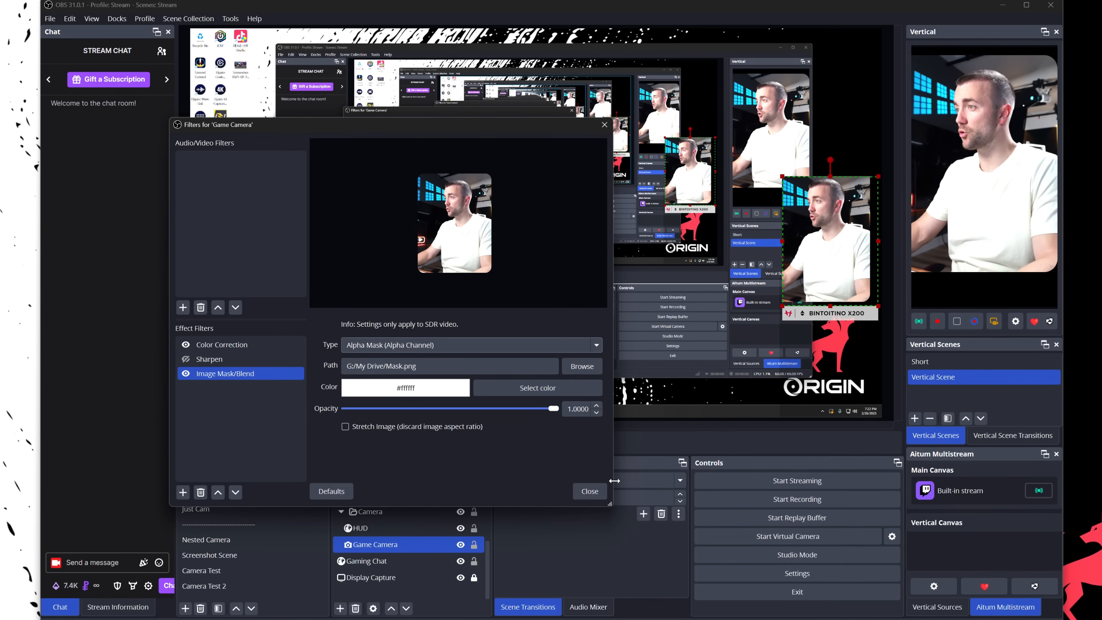
click(589, 492)
Extend the Game Camera's left and top bounds to fit the rounded mask above the name banner, and deselect the source.
drag(781, 240, 769, 240)
mouse_move(823, 176)
mouse_down()
mouse_move(823, 158)
mouse_move(826, 190)
mouse_up()
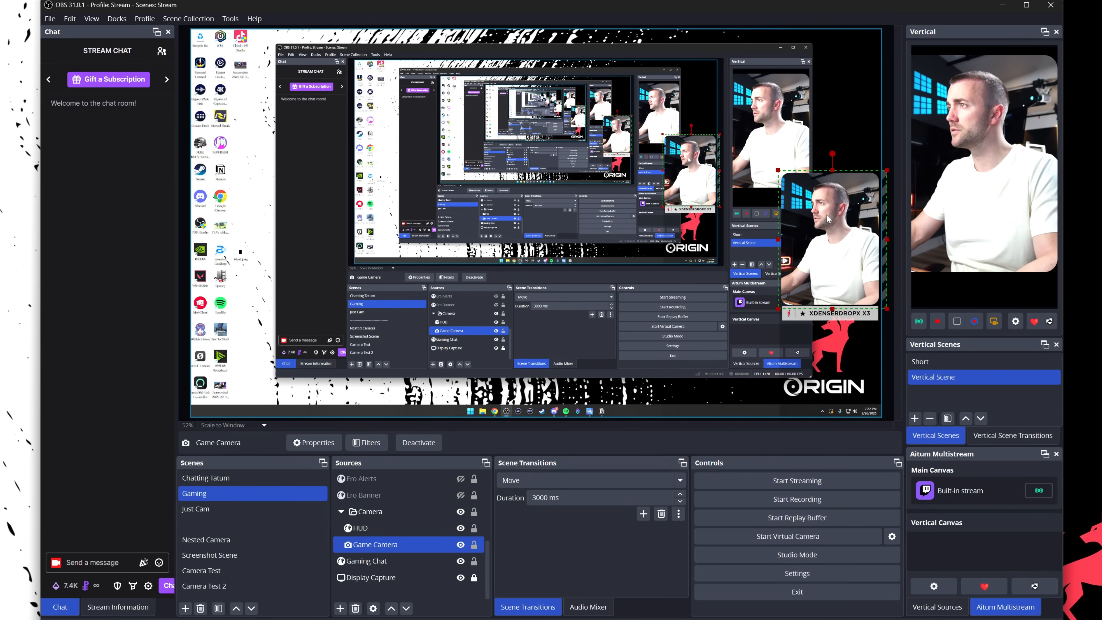
click(850, 393)
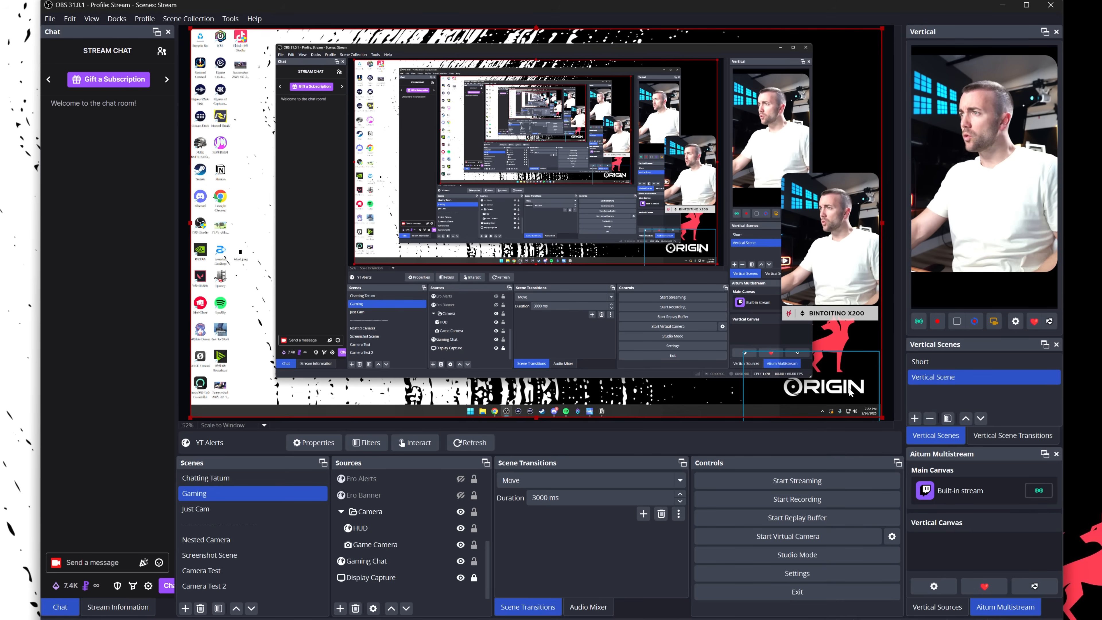
click(888, 173)
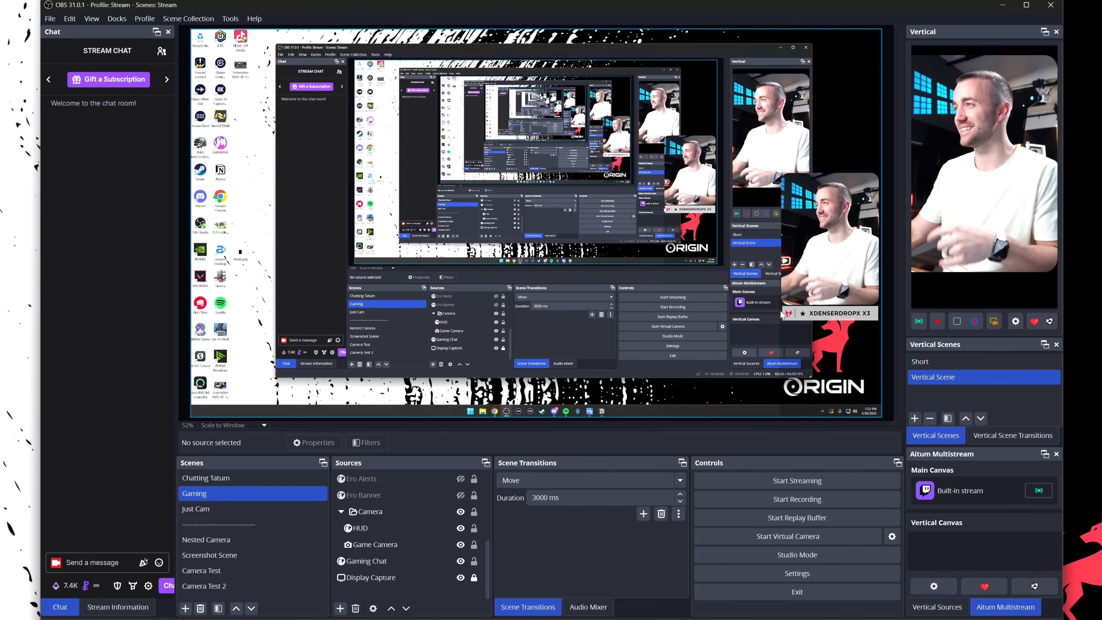
Switch to the Chatting Tatum scene to check the Move transition with the masked Game Camera.
click(230, 476)
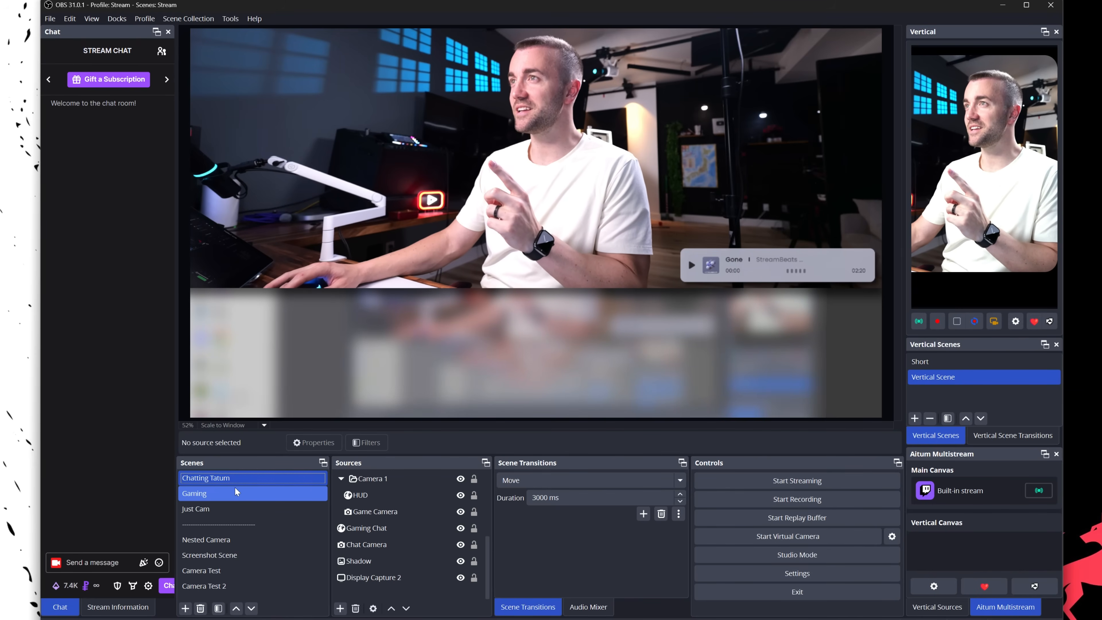
Switch back and forth between the Gaming and Chatting Tatum scenes to examine the Move transition on the masked camera.
click(235, 488)
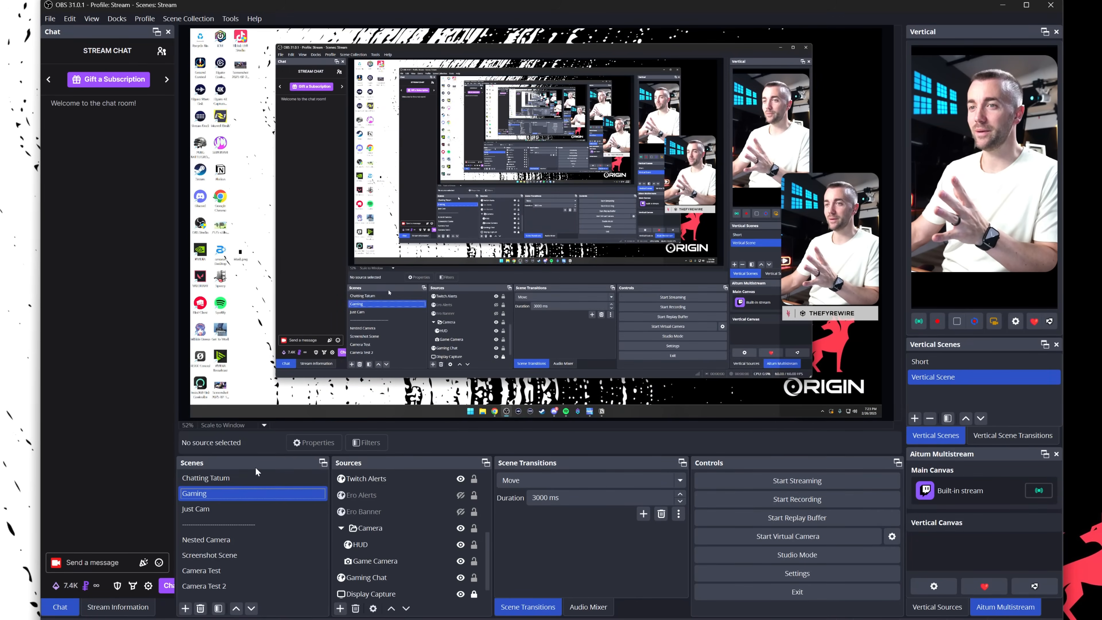
click(240, 479)
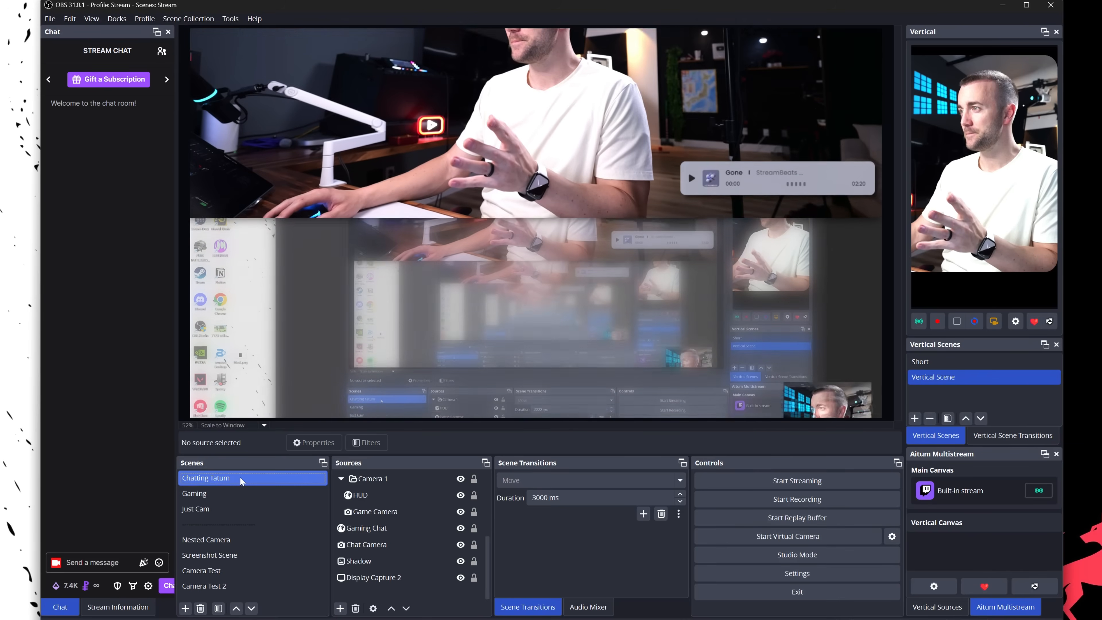
click(235, 492)
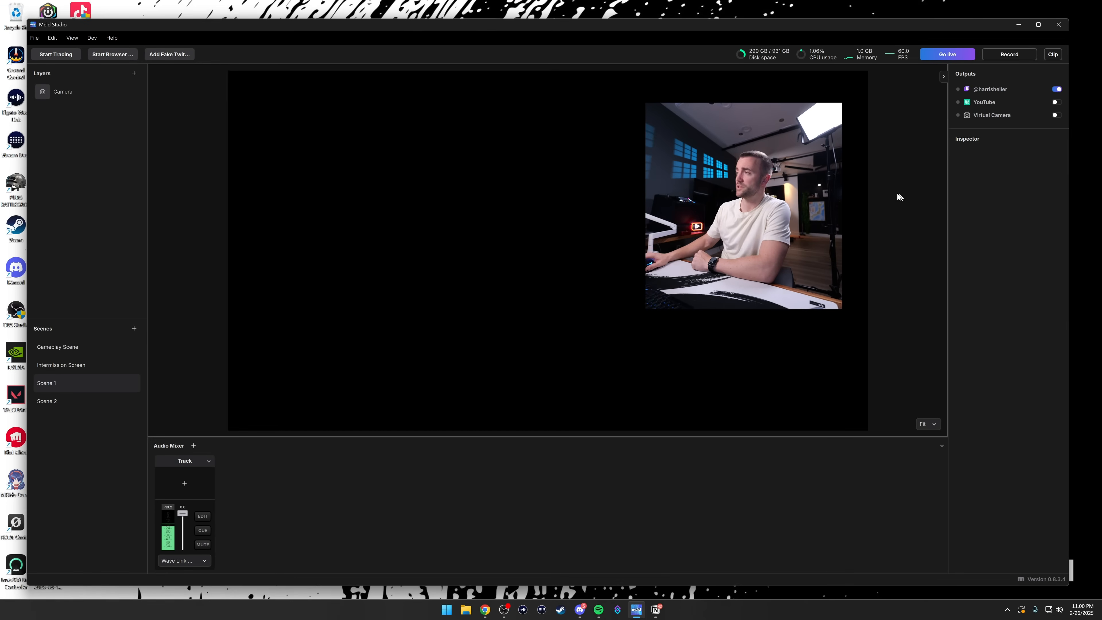
In Meld Studio, crop the Scene 1 camera inward from its left side, and crop the camera over the display capture to about 518 × 735.
double_click(743, 205)
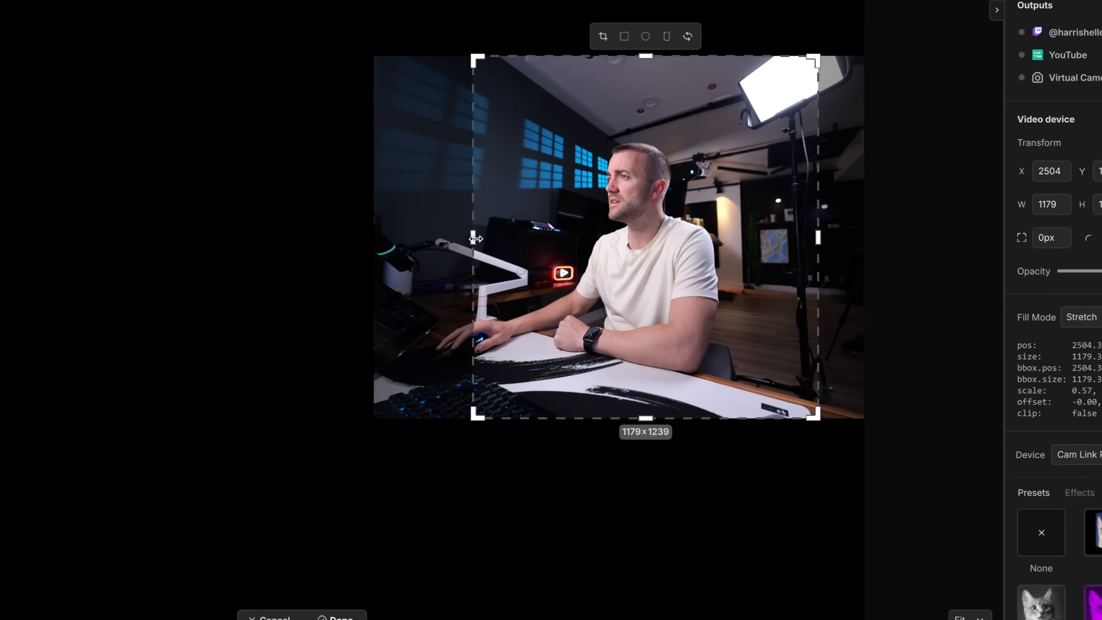
drag(475, 239, 541, 238)
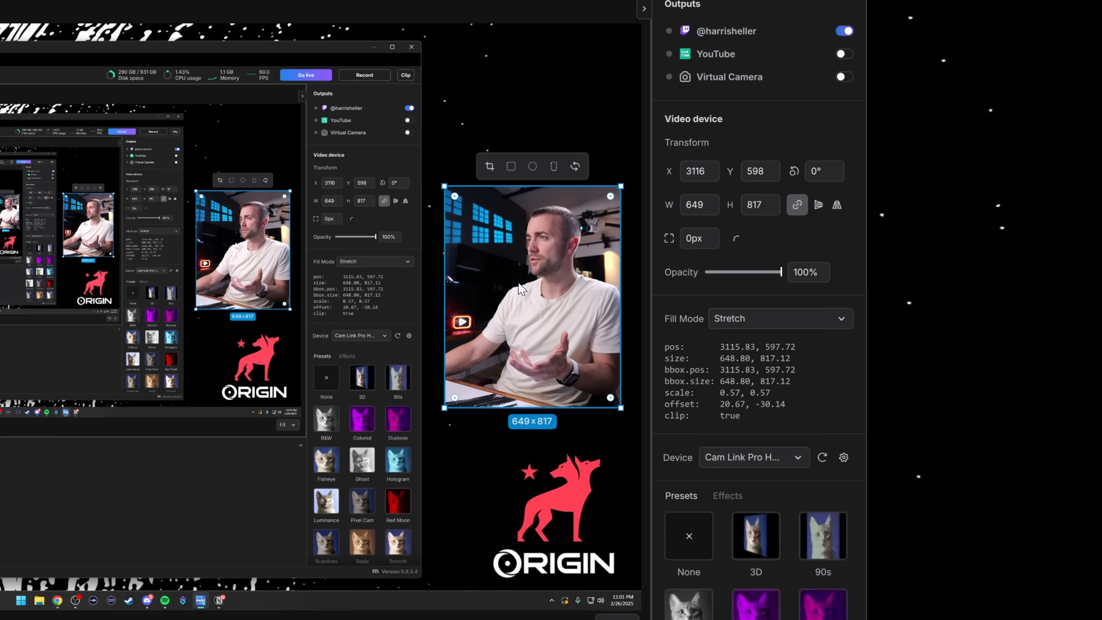
double_click(471, 266)
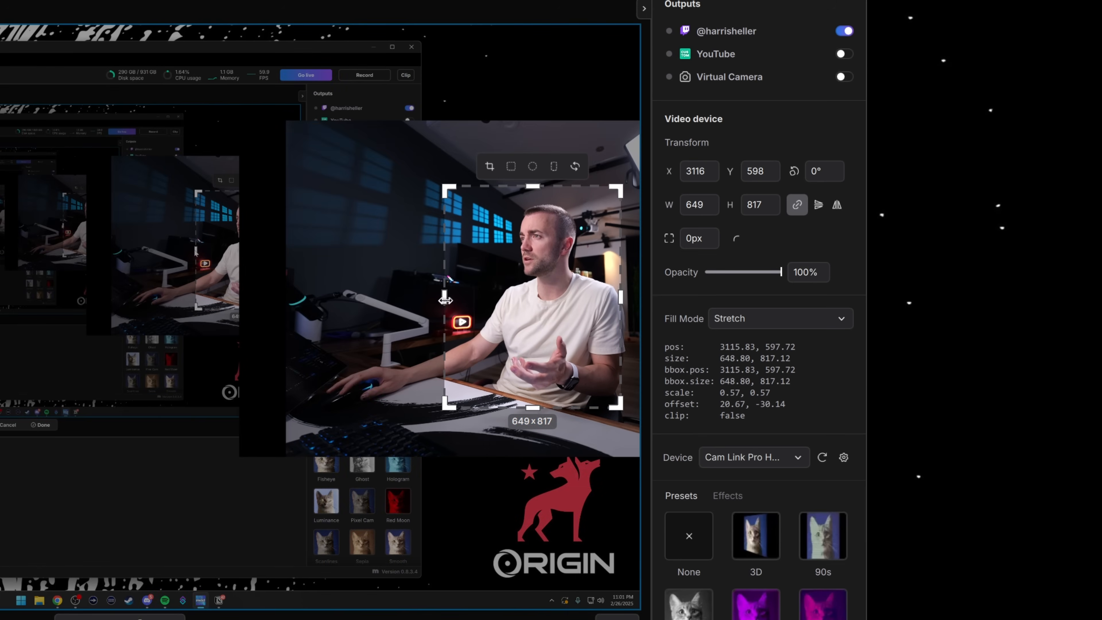
drag(442, 297, 465, 300)
drag(541, 186, 549, 198)
drag(542, 406, 542, 395)
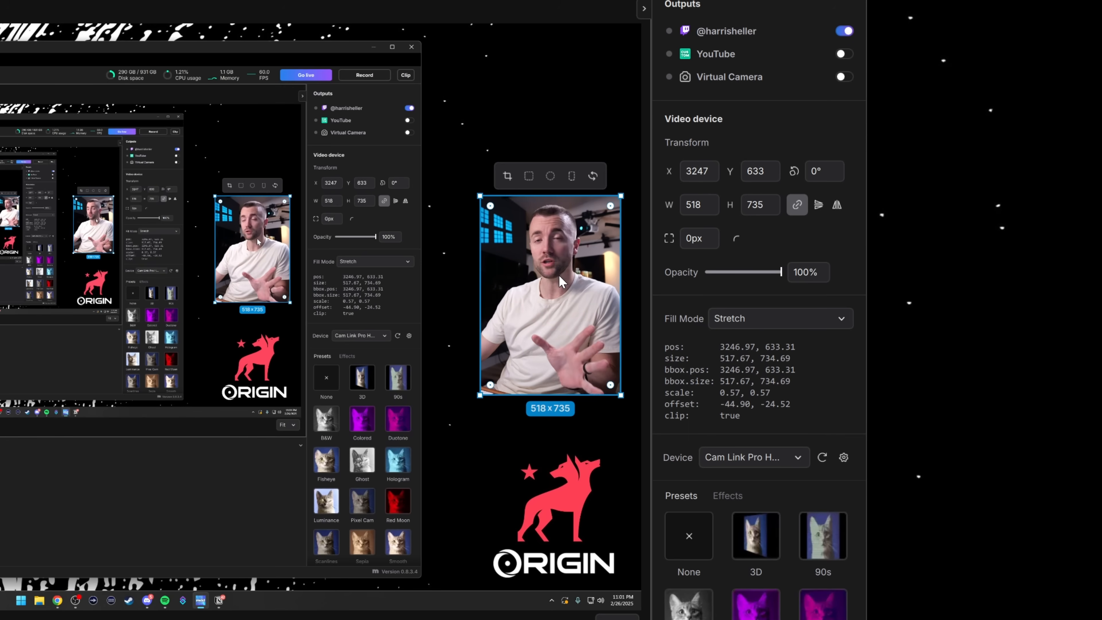
Round the corners of the camera layer over the display capture with a radius of about 131 px and preview it deselected.
click(539, 445)
click(496, 215)
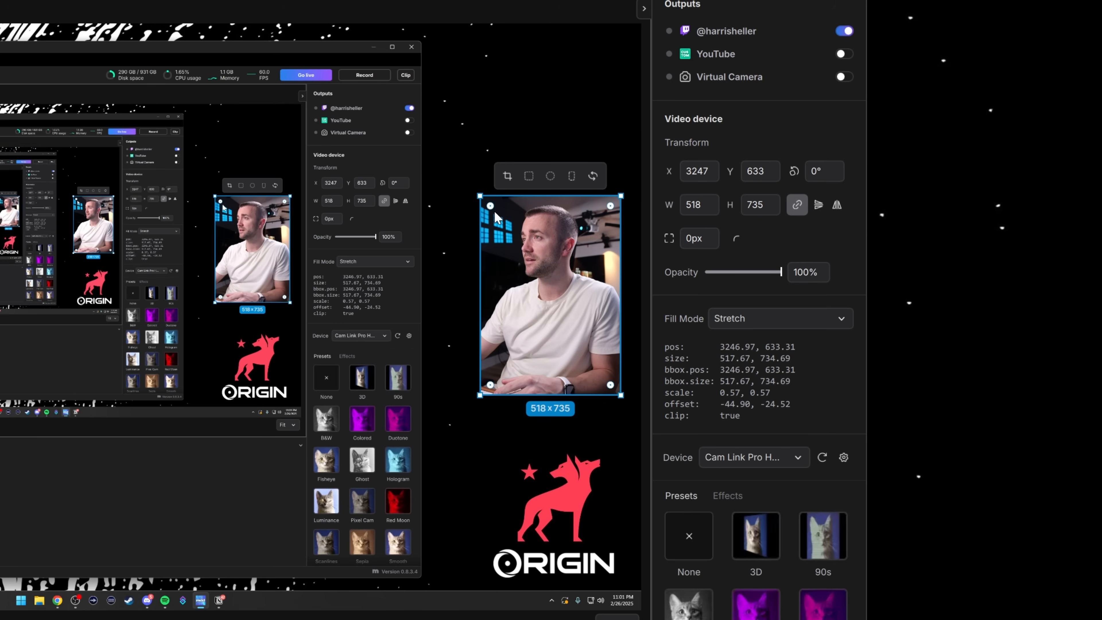
click(505, 502)
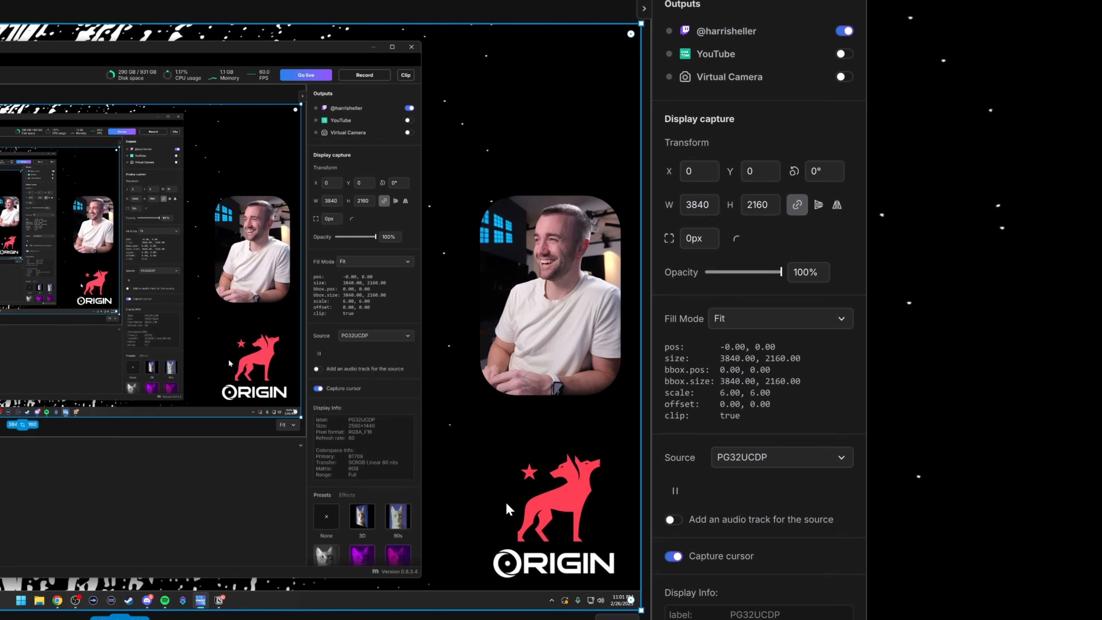
click(547, 320)
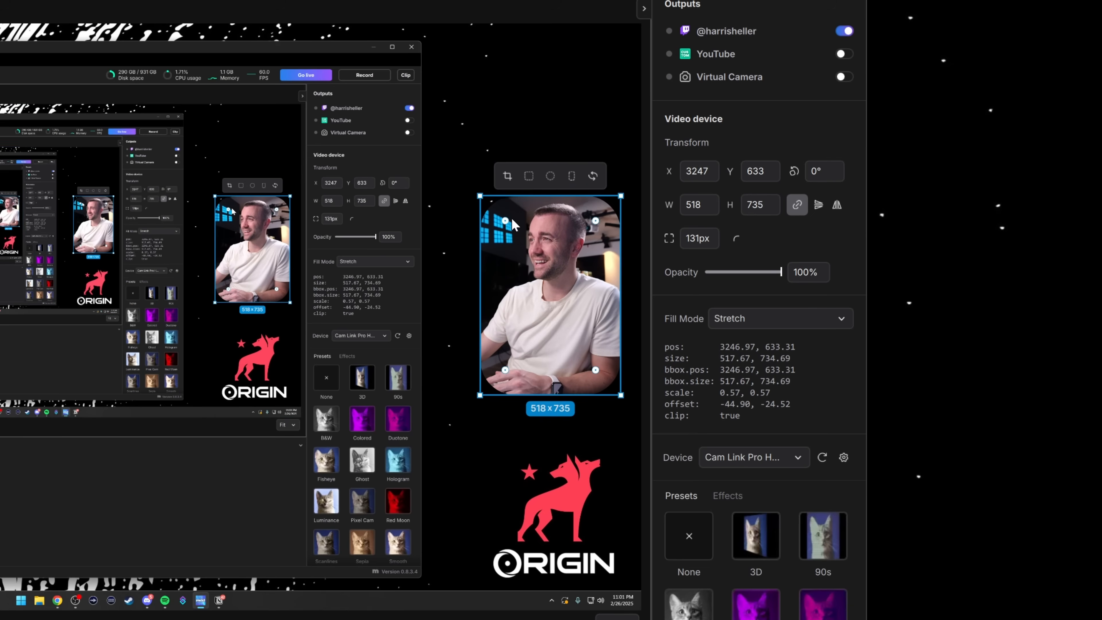
Reduce the camera layer's corner radius to about 26 px and deselect the layer.
drag(495, 211, 502, 217)
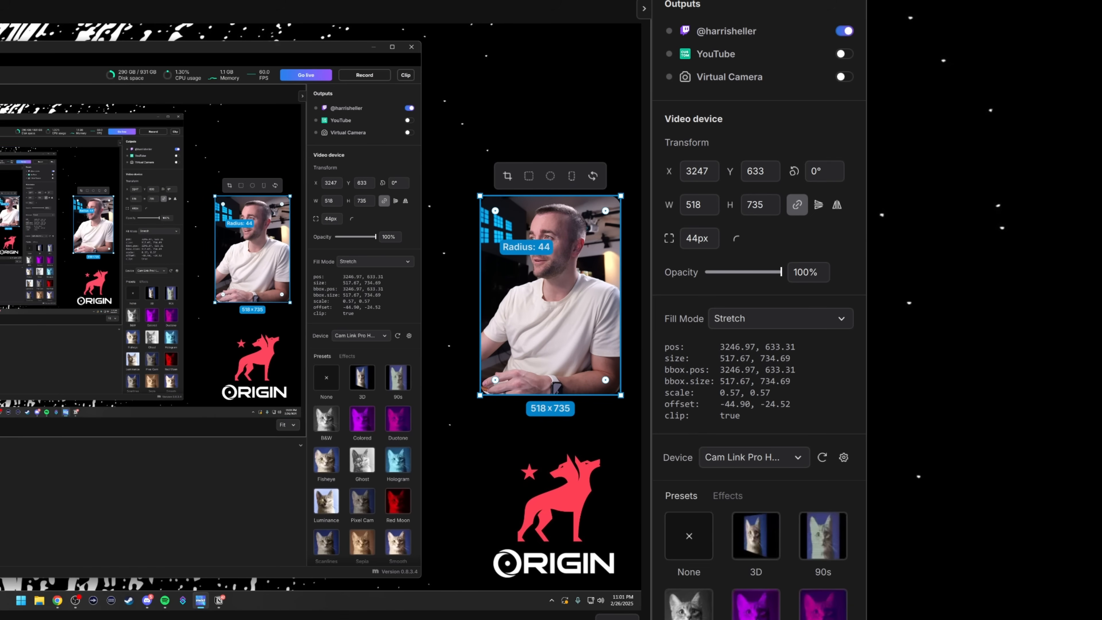
drag(498, 213, 492, 207)
click(475, 262)
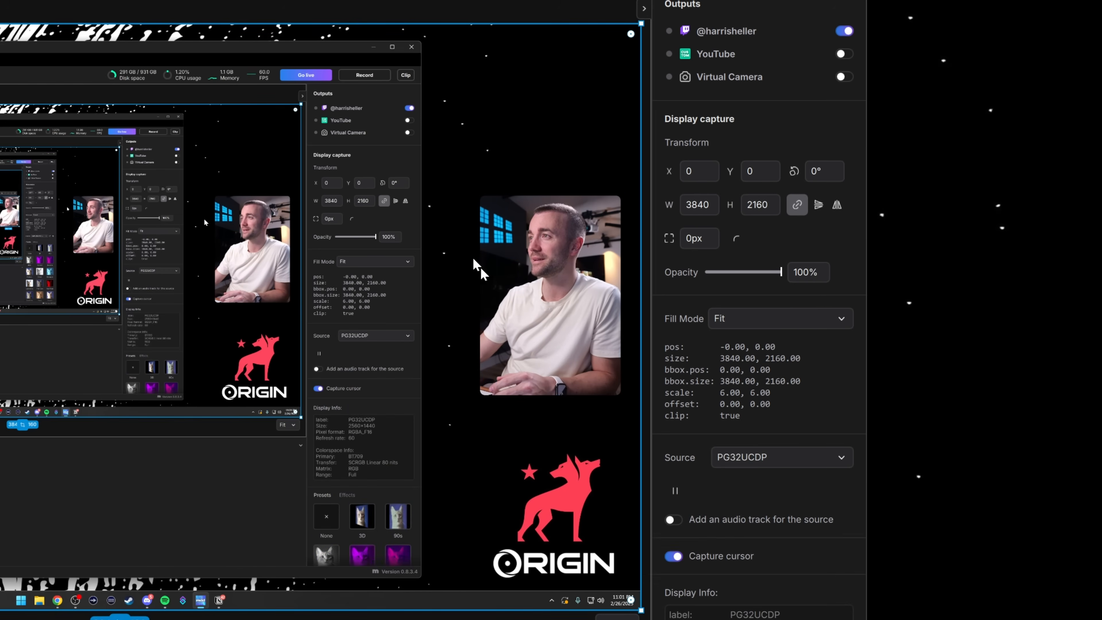
click(557, 335)
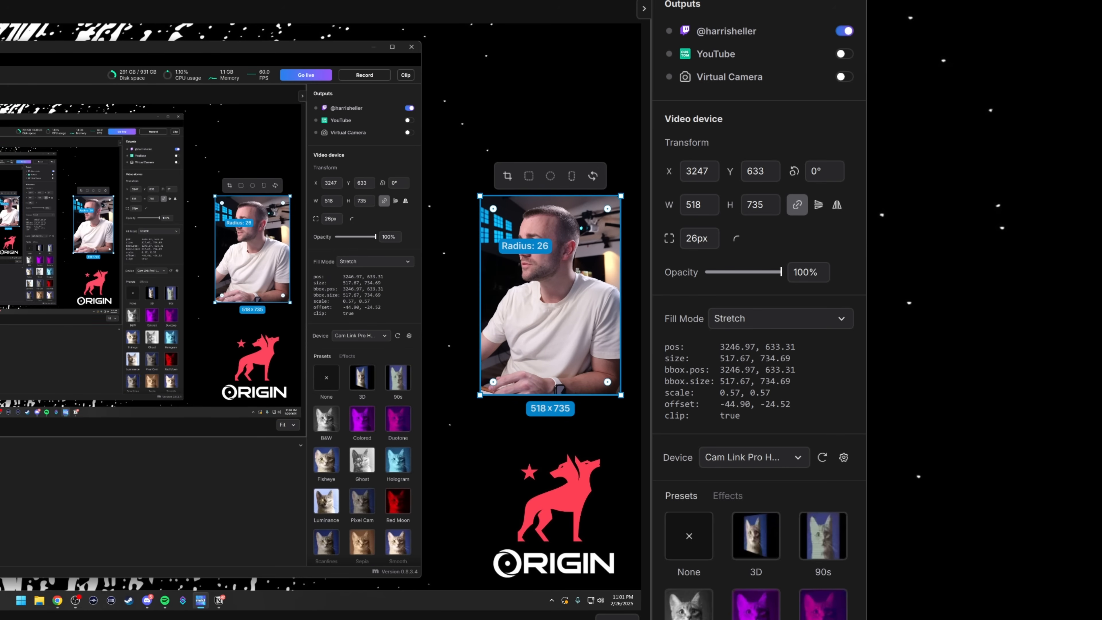
click(455, 255)
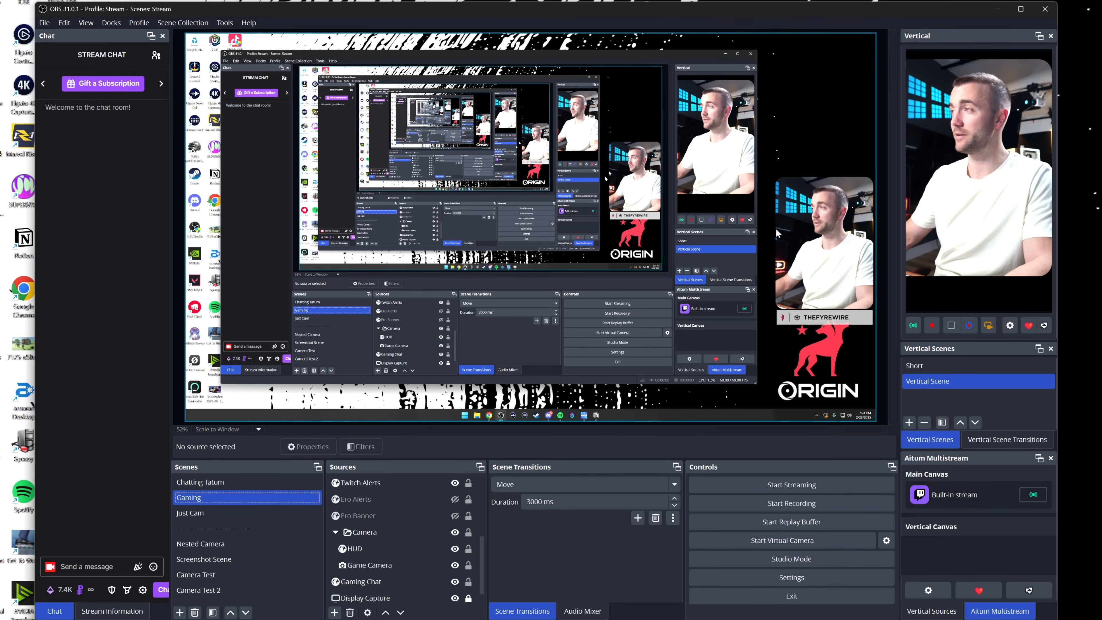
Switch OBS to the Chatting Tatum scene and search the web in Chrome for the OBS drop shadow plugin.
click(246, 481)
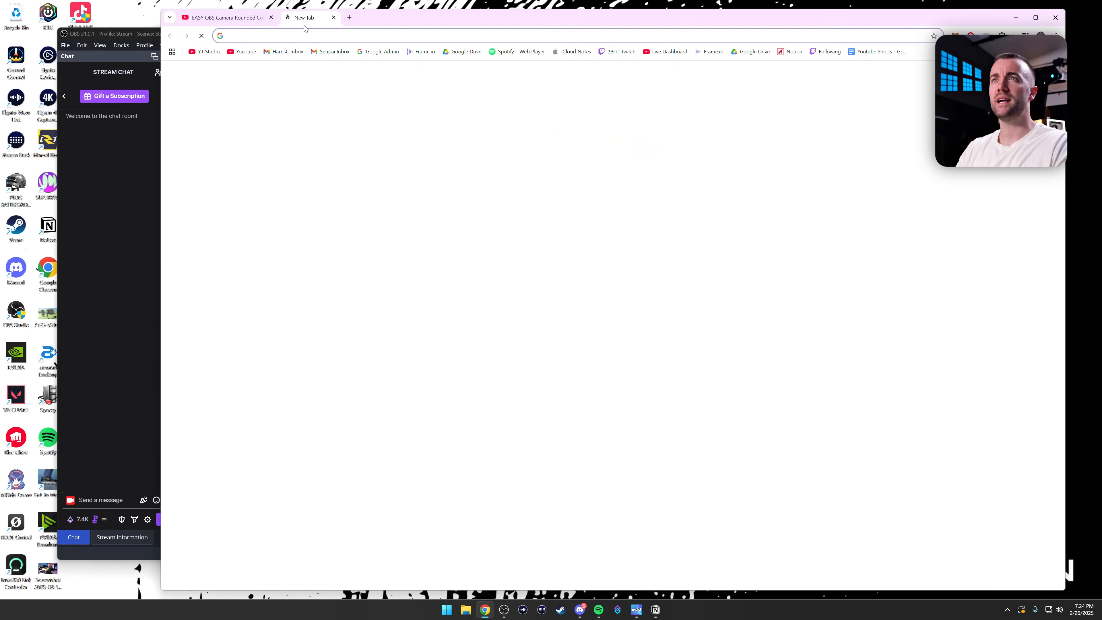
click(324, 34)
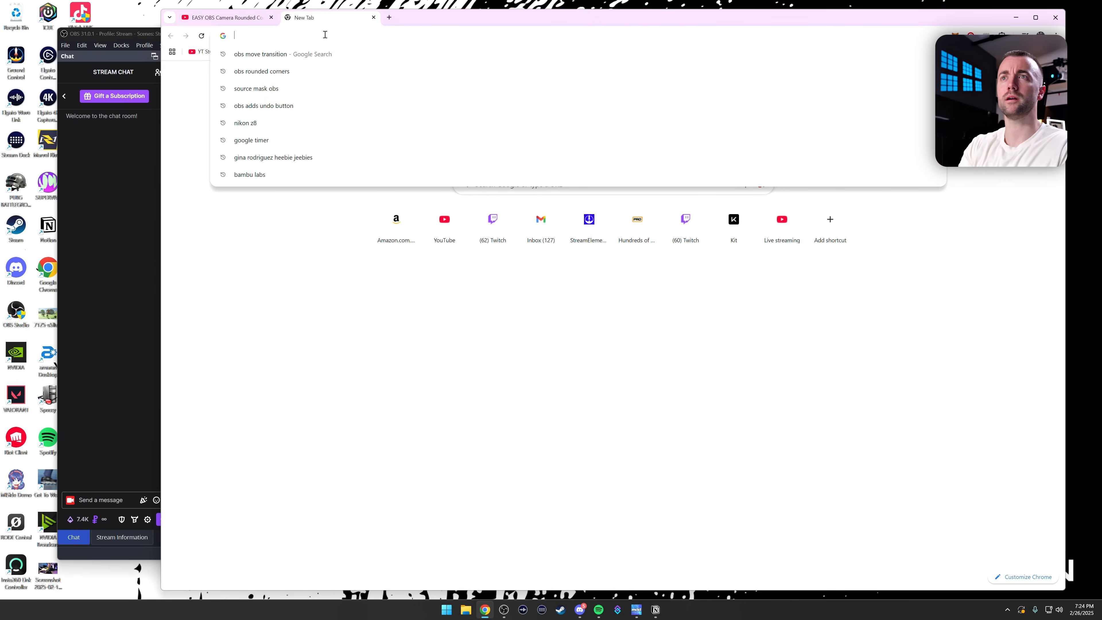
text(obs)
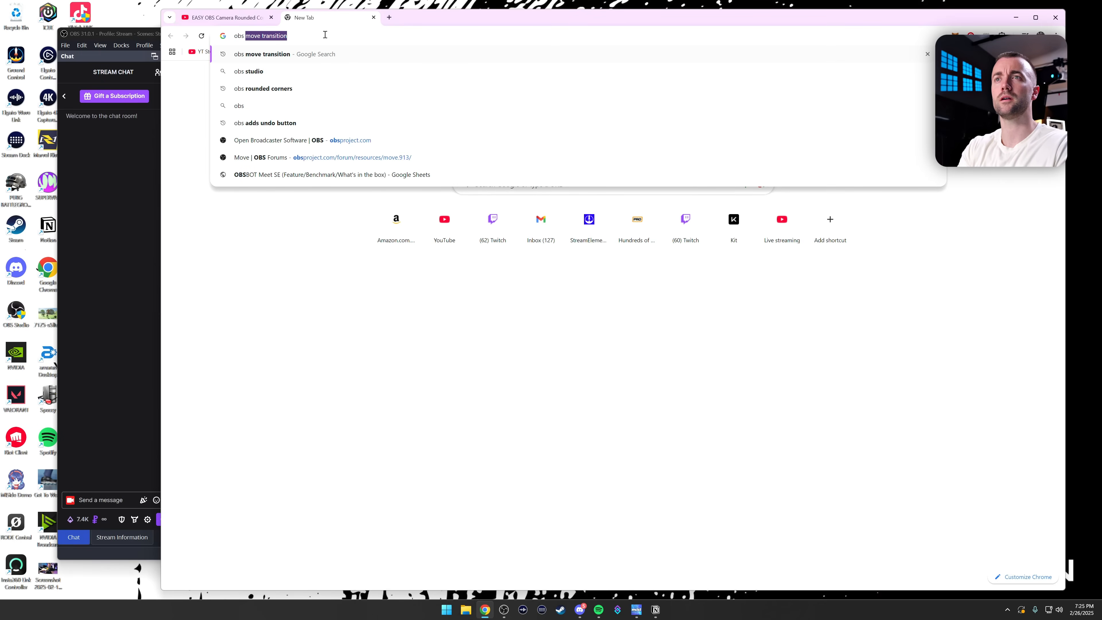
text( drop s)
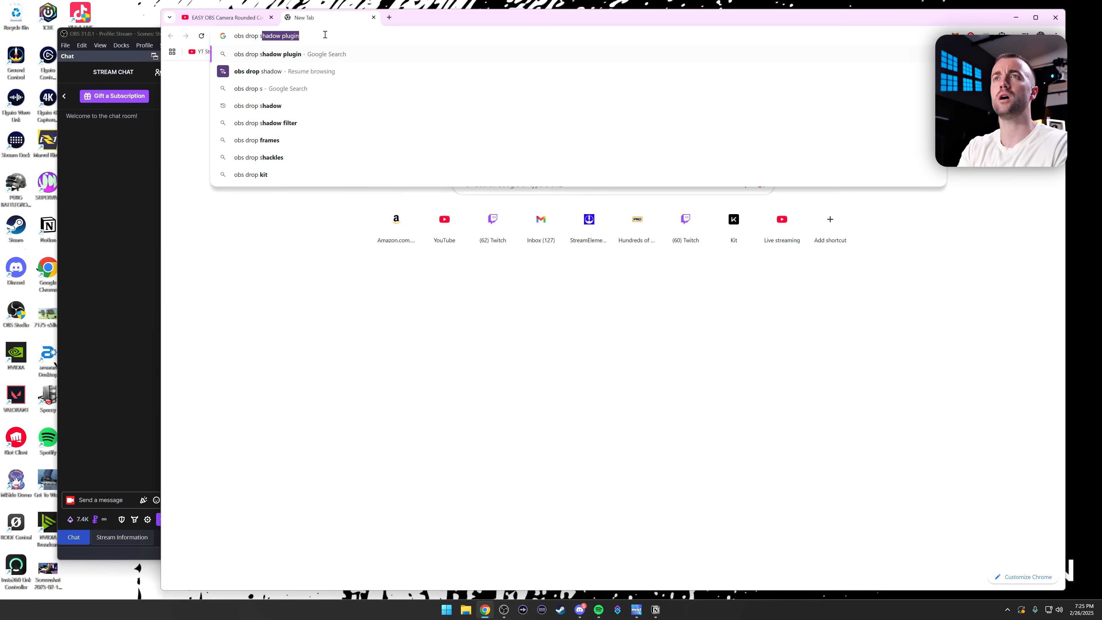
text(had)
key(Return)
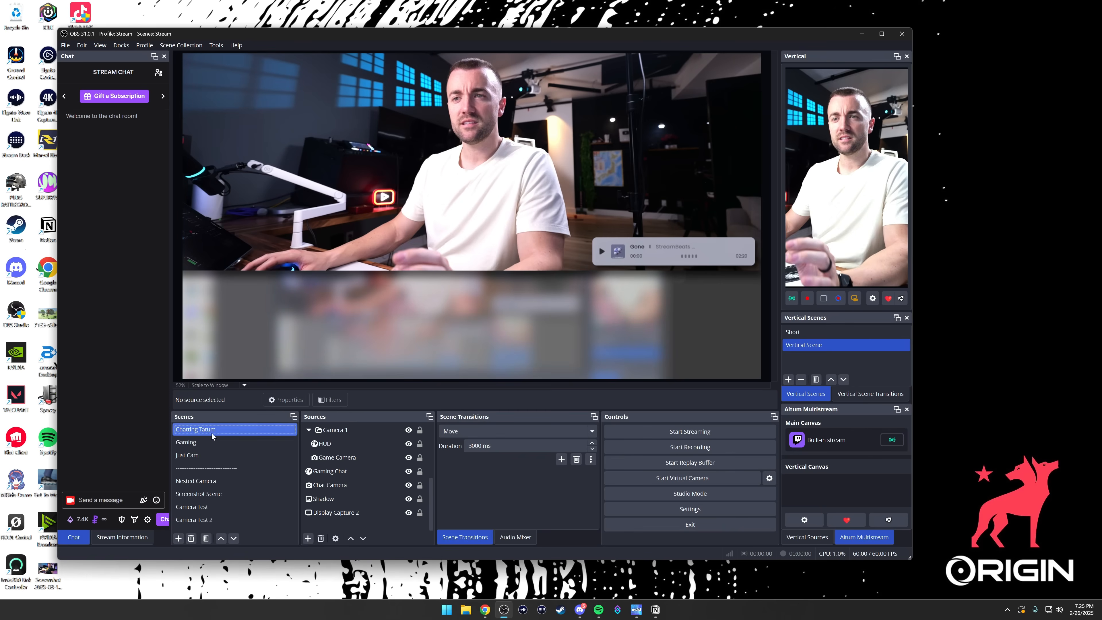
In OBS, duplicate the Chatting Tatum scene as "Chatting Tatum 2".
right_click(206, 429)
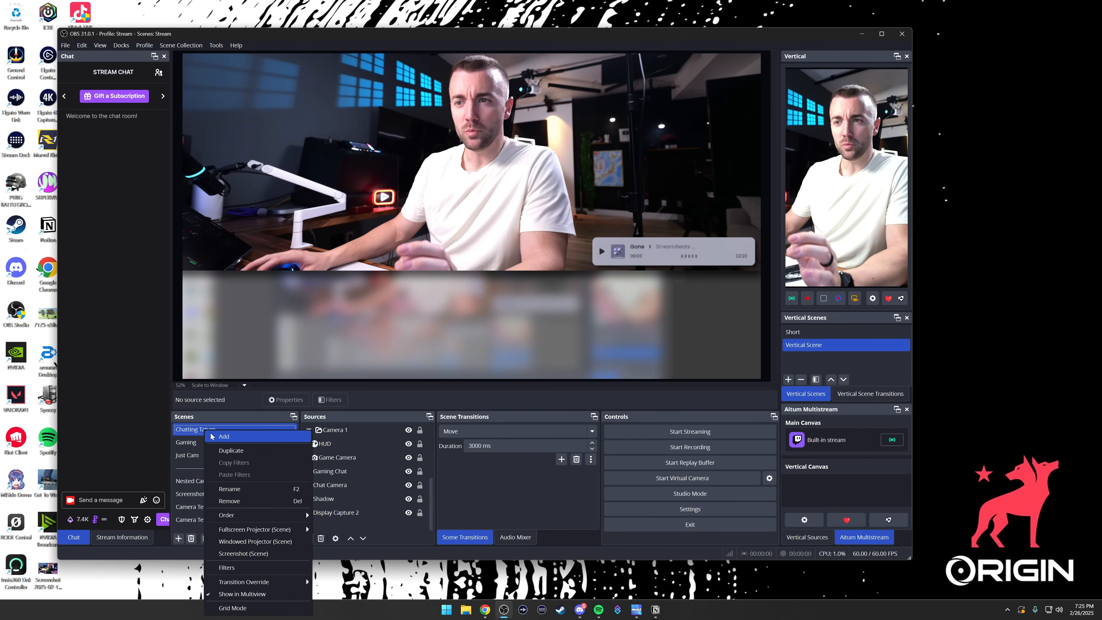
click(230, 451)
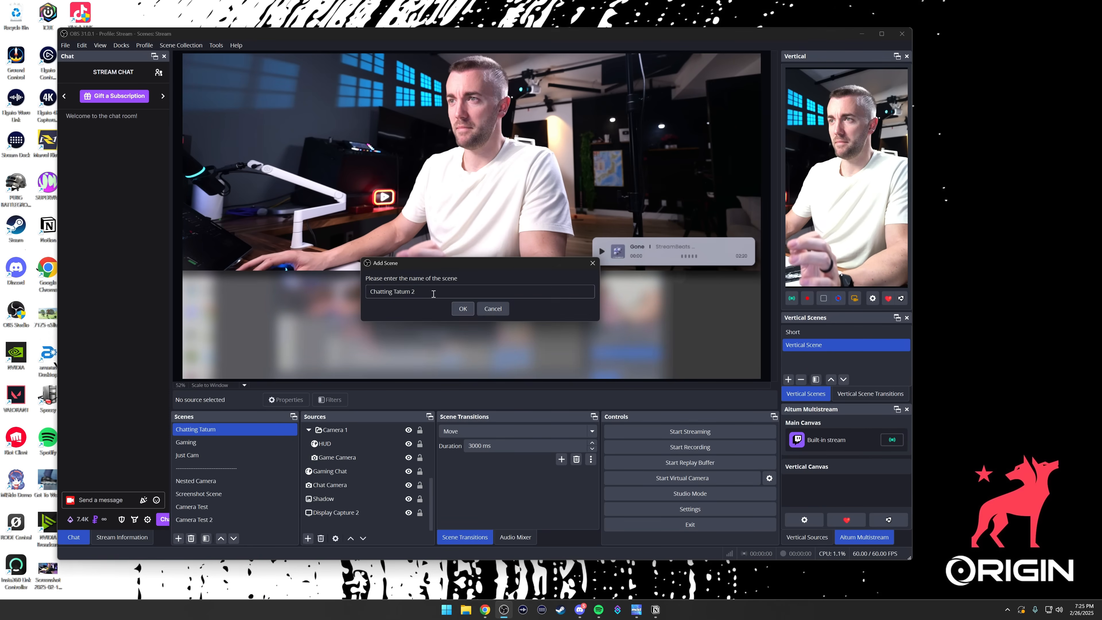
click(472, 310)
click(433, 317)
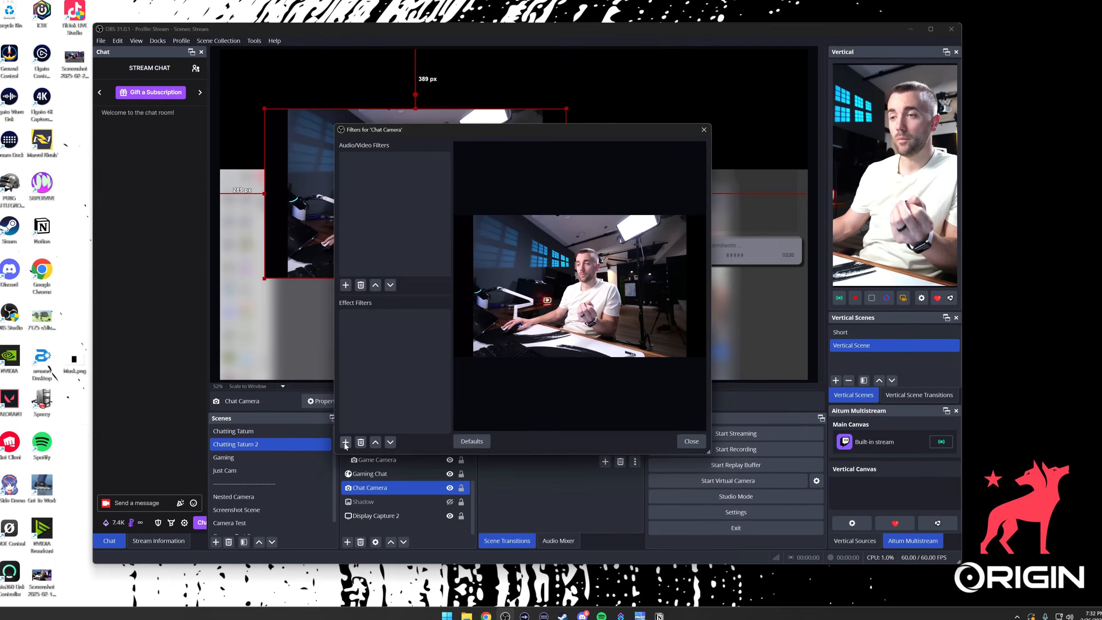
Add a Shadow effect filter to the Chat Camera source, keeping the default filter name.
click(306, 440)
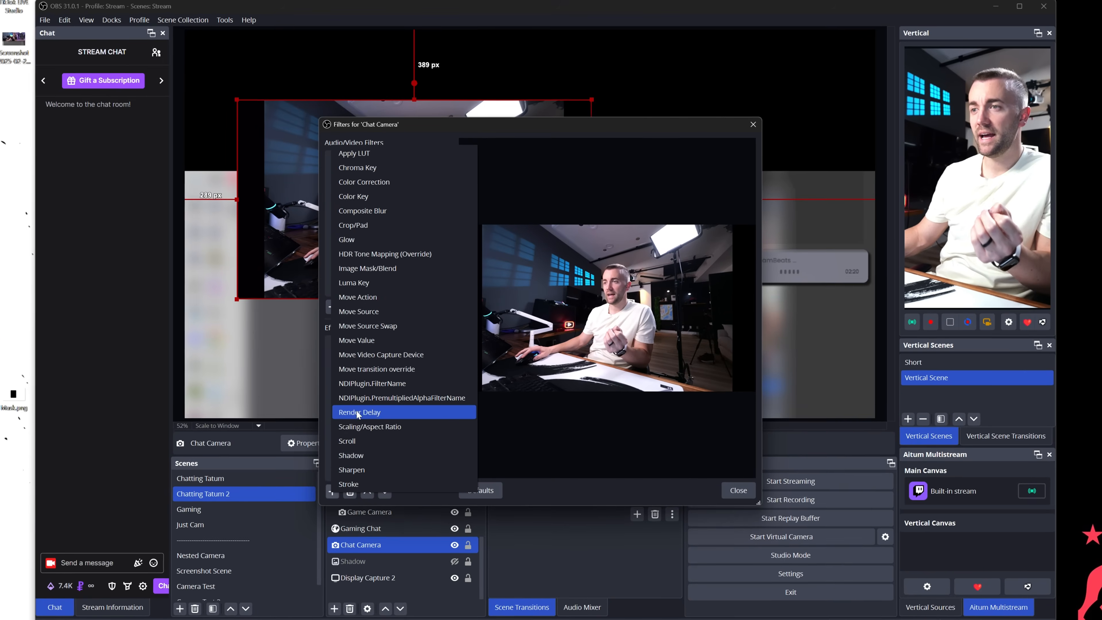
click(359, 456)
click(515, 329)
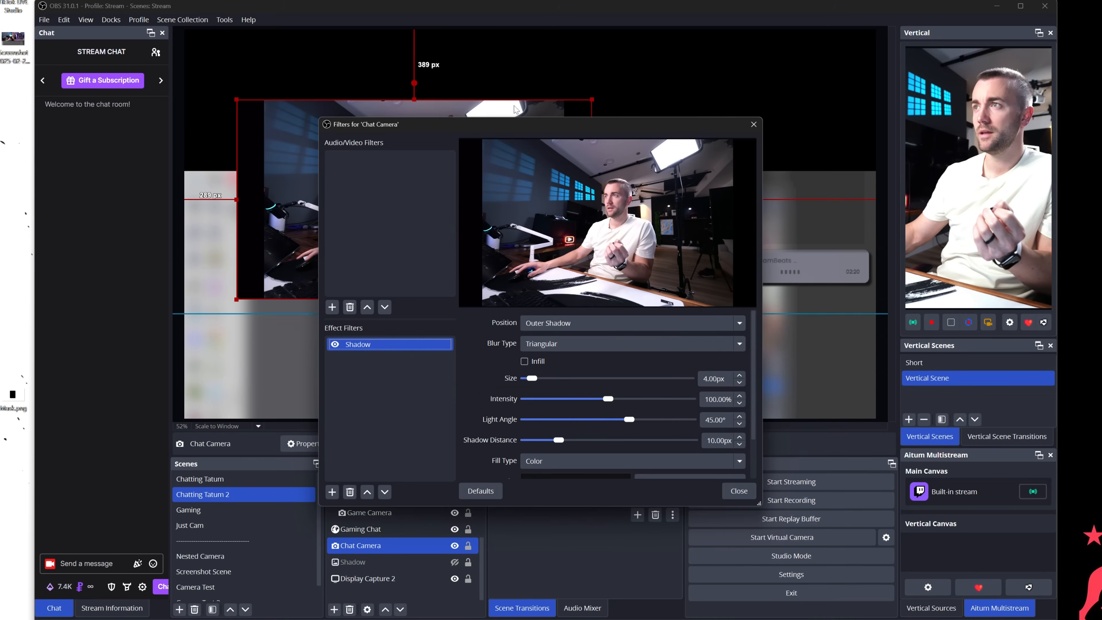
Set the Chat Camera's shadow to size 24 px, intensity 87.60%, light angle 16.20° and distance 14 px.
drag(523, 124, 755, 101)
drag(764, 355, 785, 356)
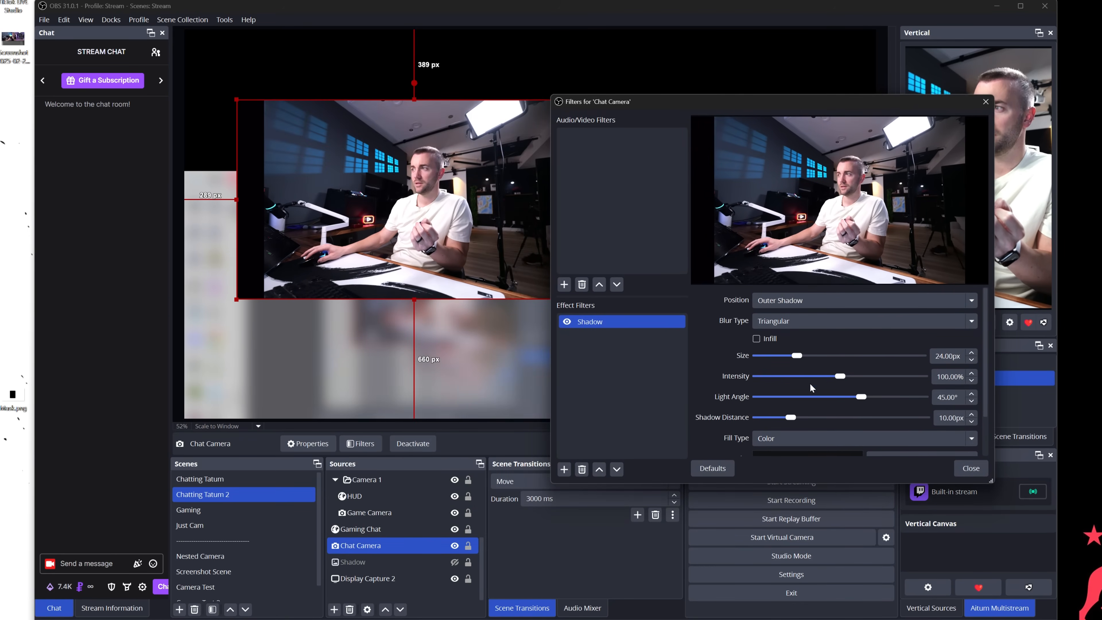
drag(842, 376, 829, 376)
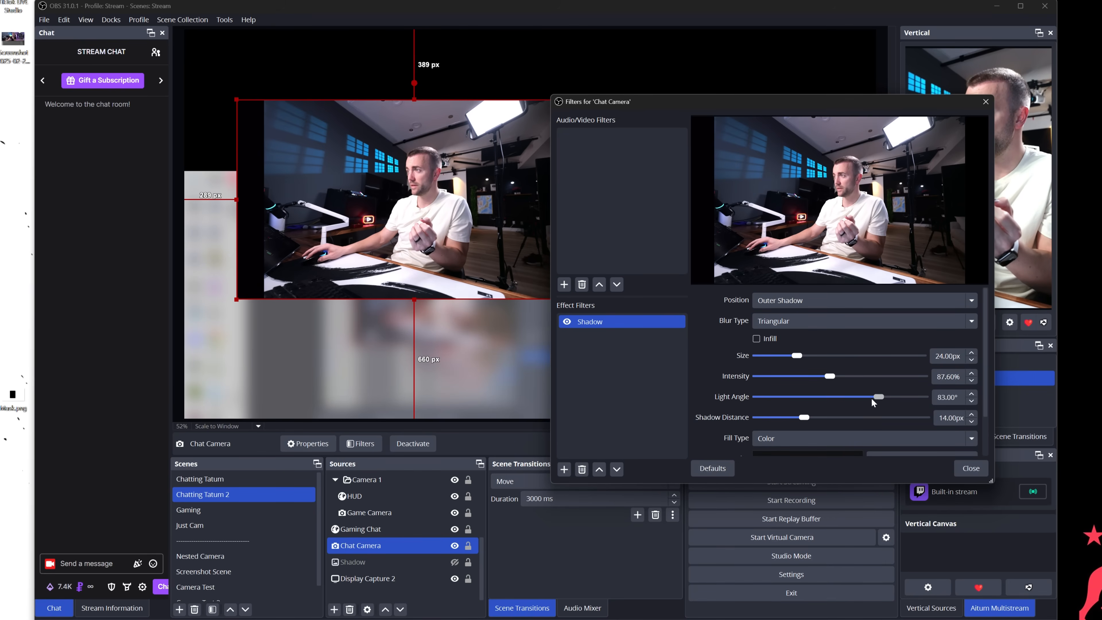
drag(875, 398, 847, 397)
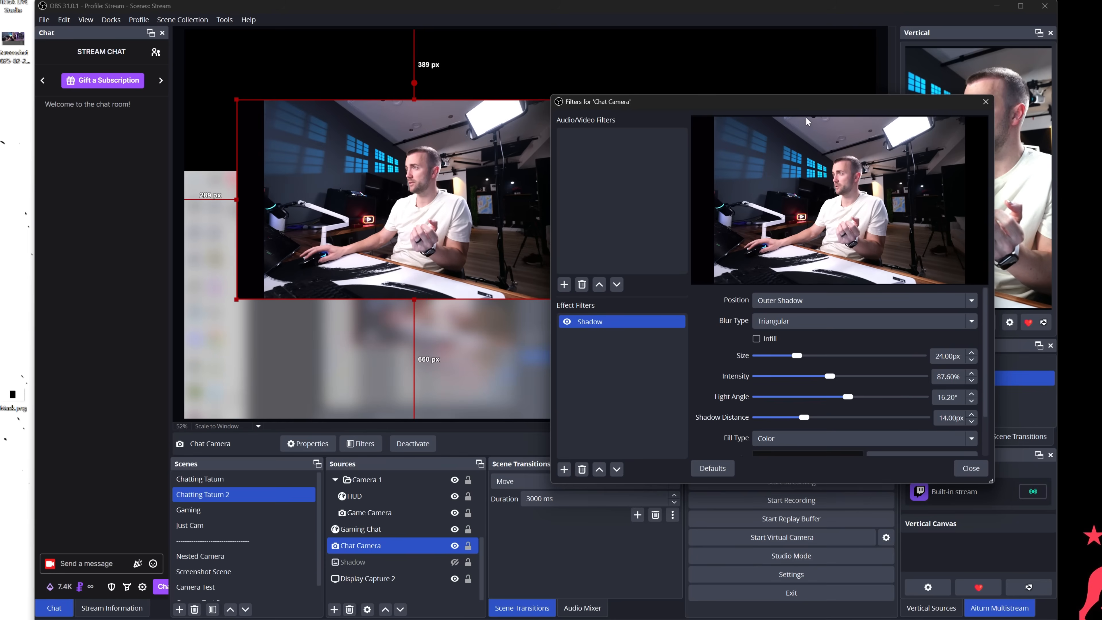
Add an Image Mask/Blend filter to the Chat Camera and move it above the Shadow filter.
click(647, 456)
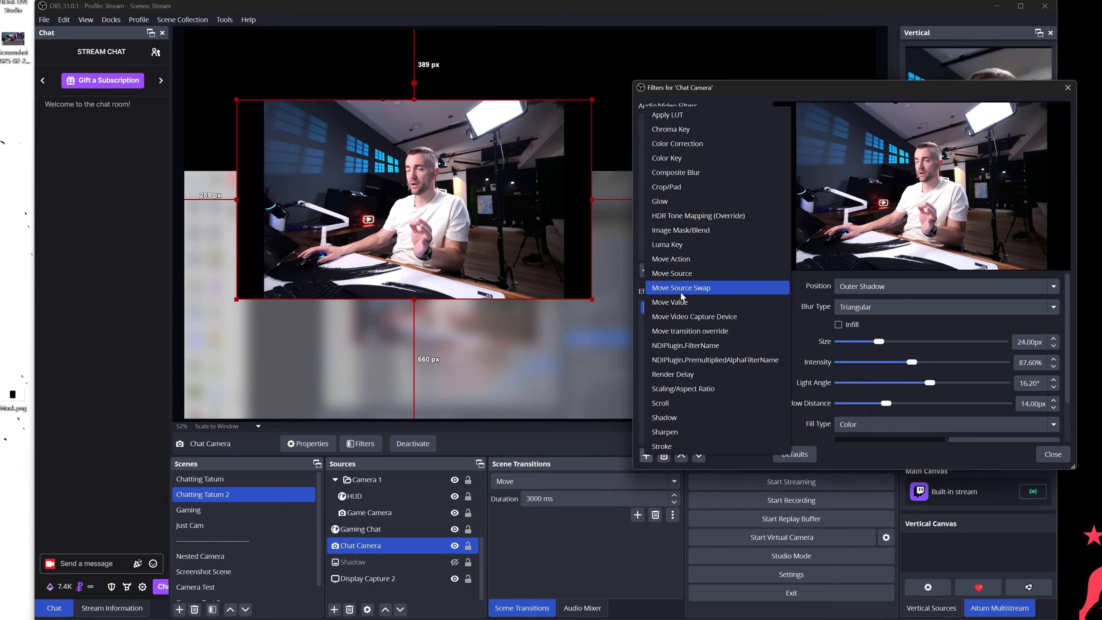
click(689, 230)
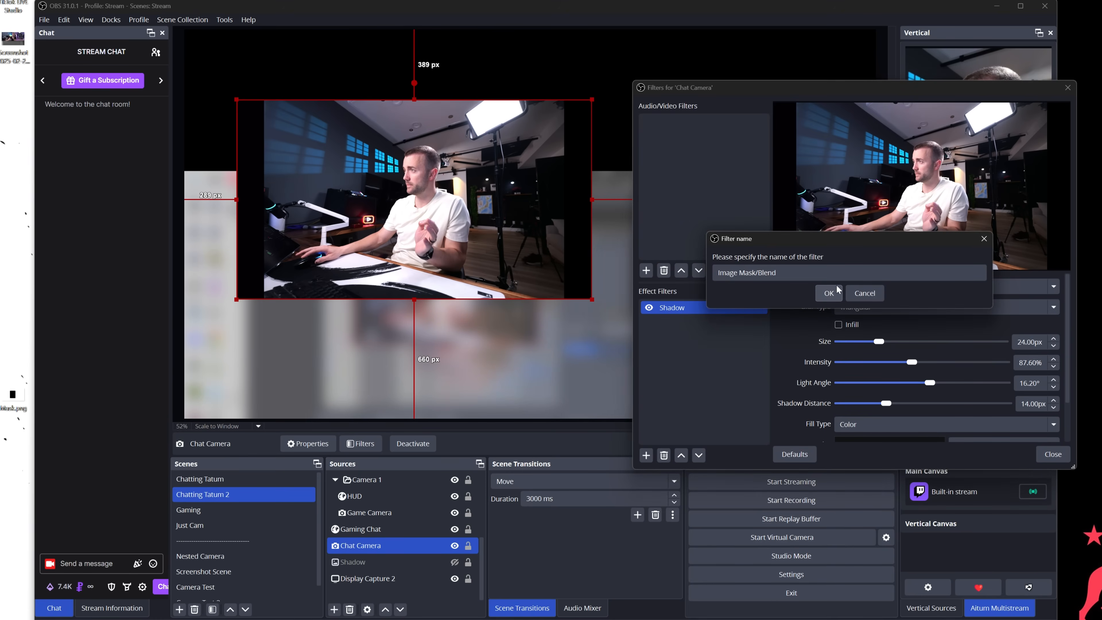
click(828, 293)
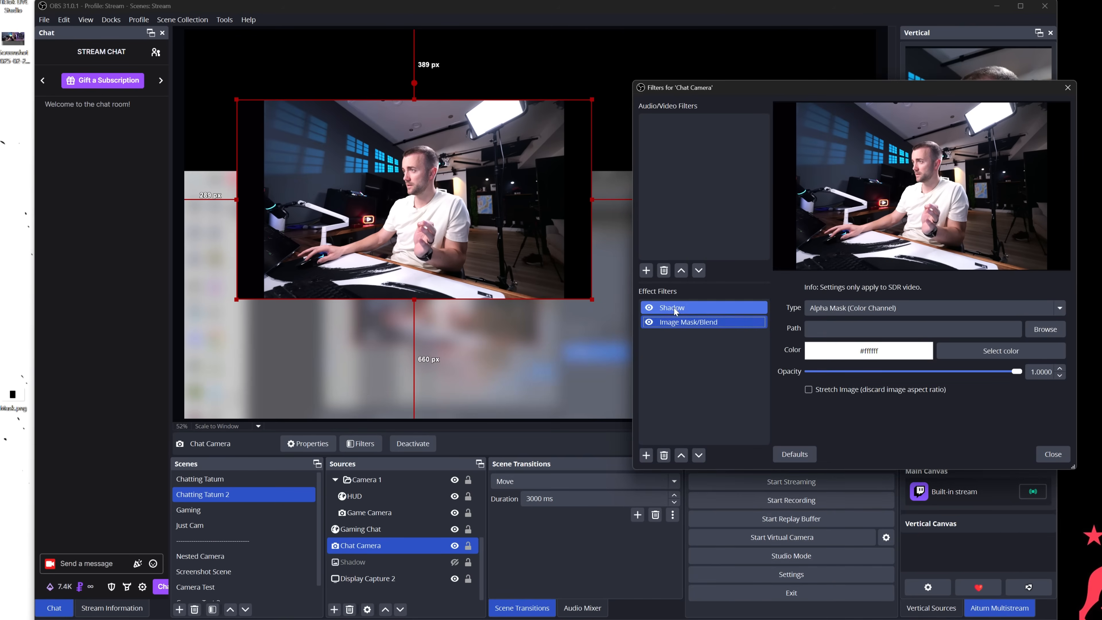
drag(677, 303, 679, 306)
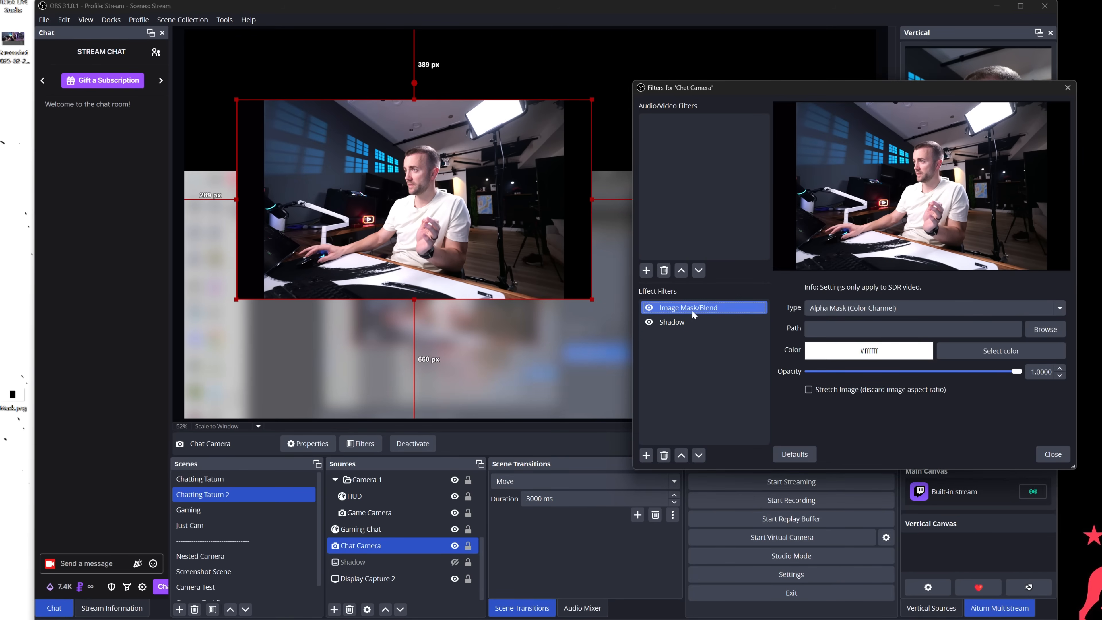
Load Mask.png from My Drive into the Chat Camera's Image Mask/Blend filter, with the type set to Alpha Mask (Alpha Channel).
click(1045, 329)
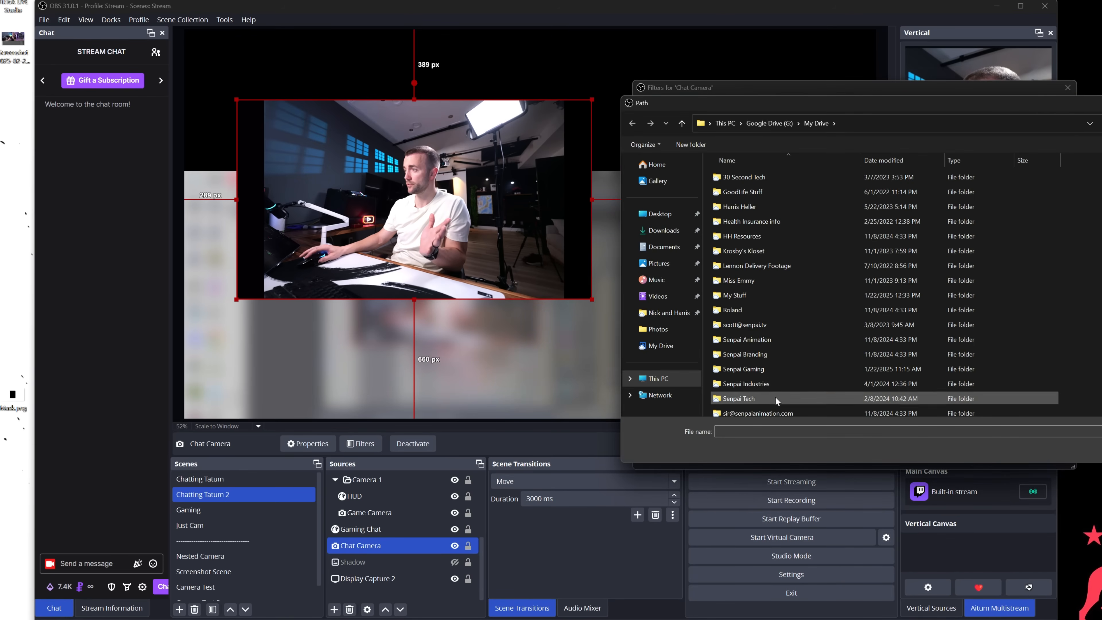
double_click(755, 395)
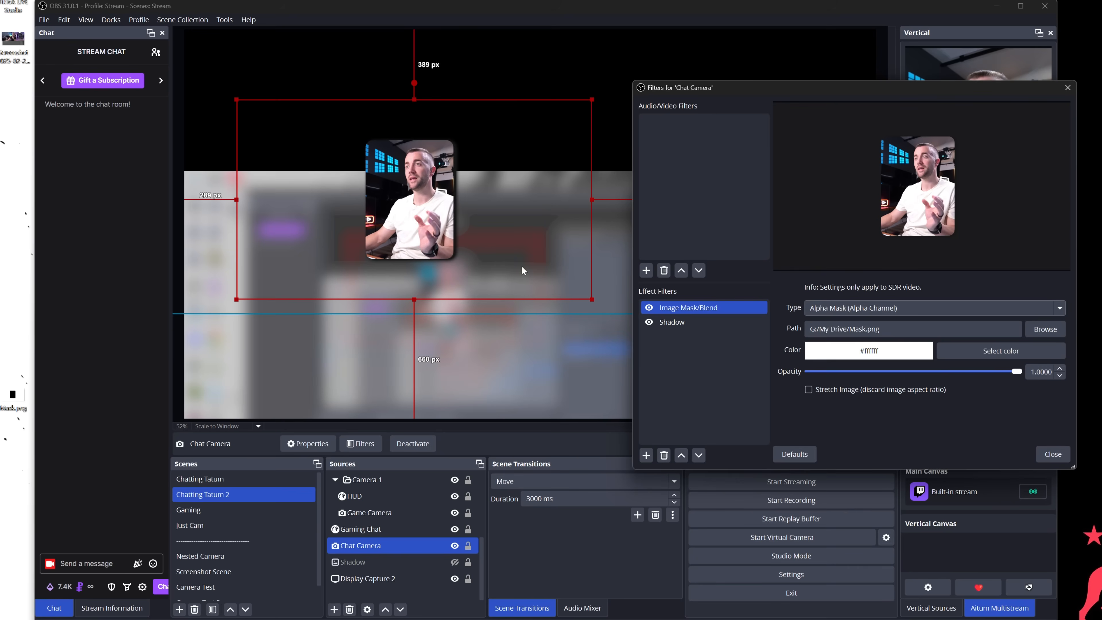
Reduce the Shadow filter's size to about 13 px on the masked Chat Camera.
click(711, 323)
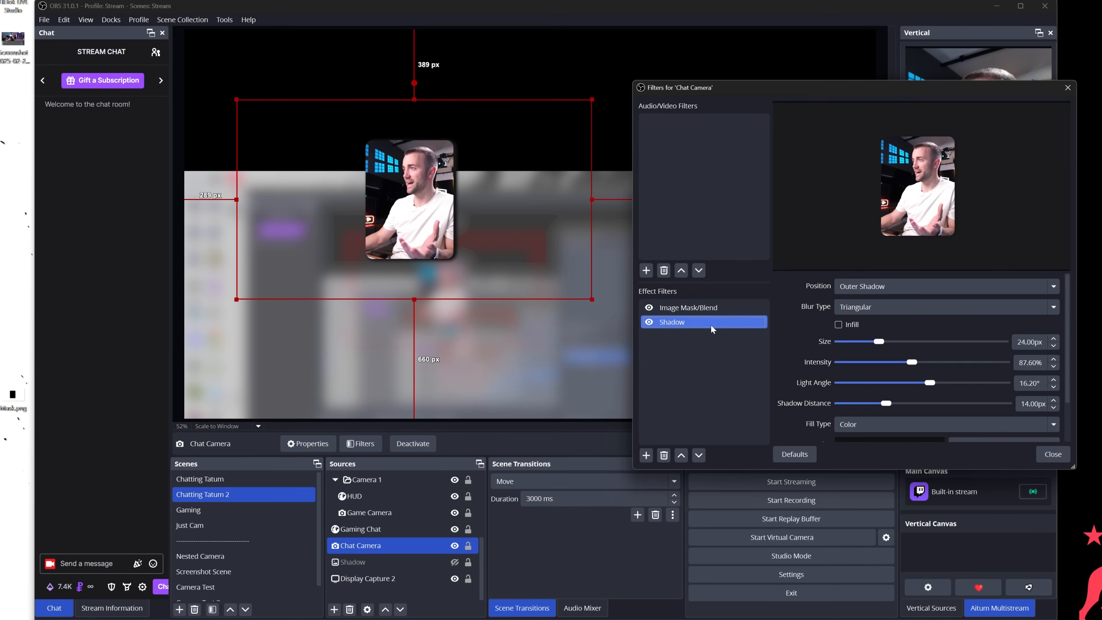
drag(874, 344, 862, 345)
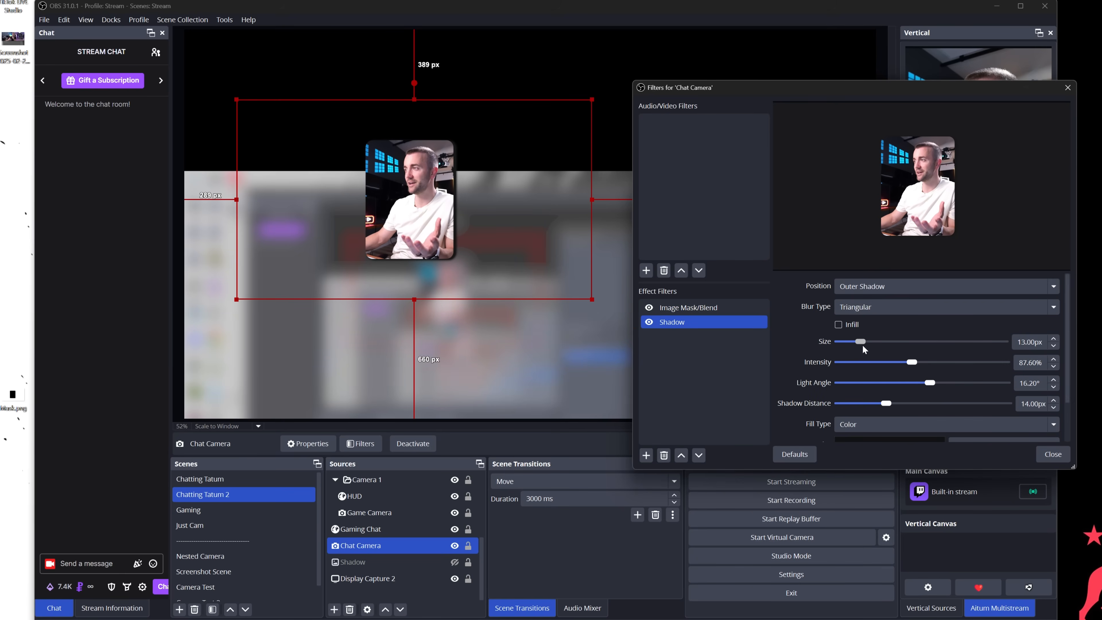
Set the Chat Camera's Shadow filter to size 16 px, intensity 59%, light angle 40.70° and distance 18 px.
drag(886, 404, 999, 402)
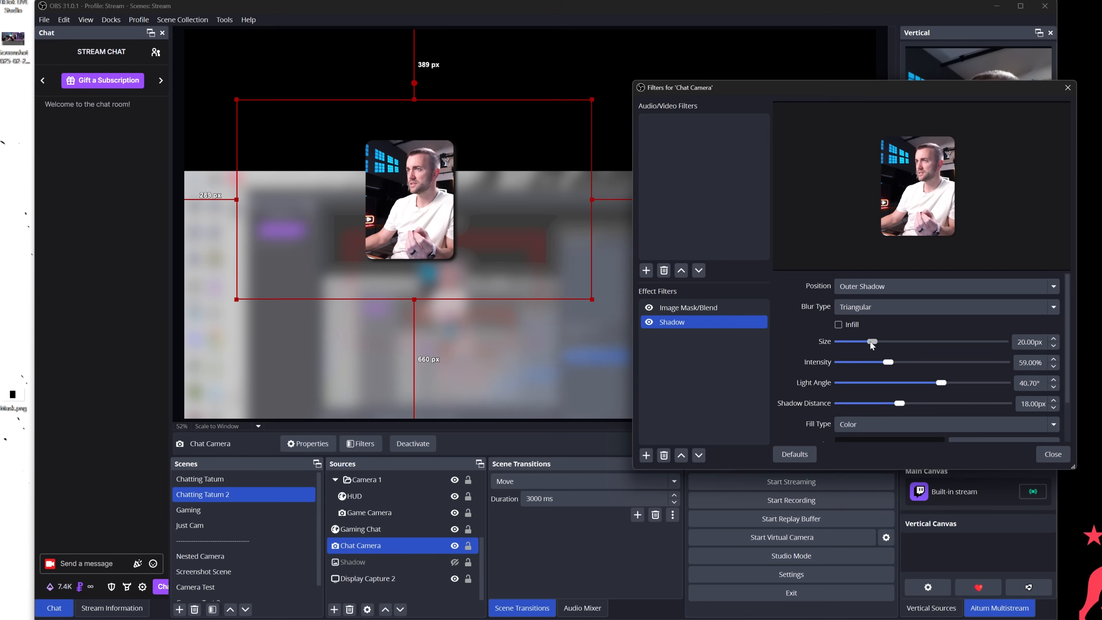
drag(859, 341, 865, 344)
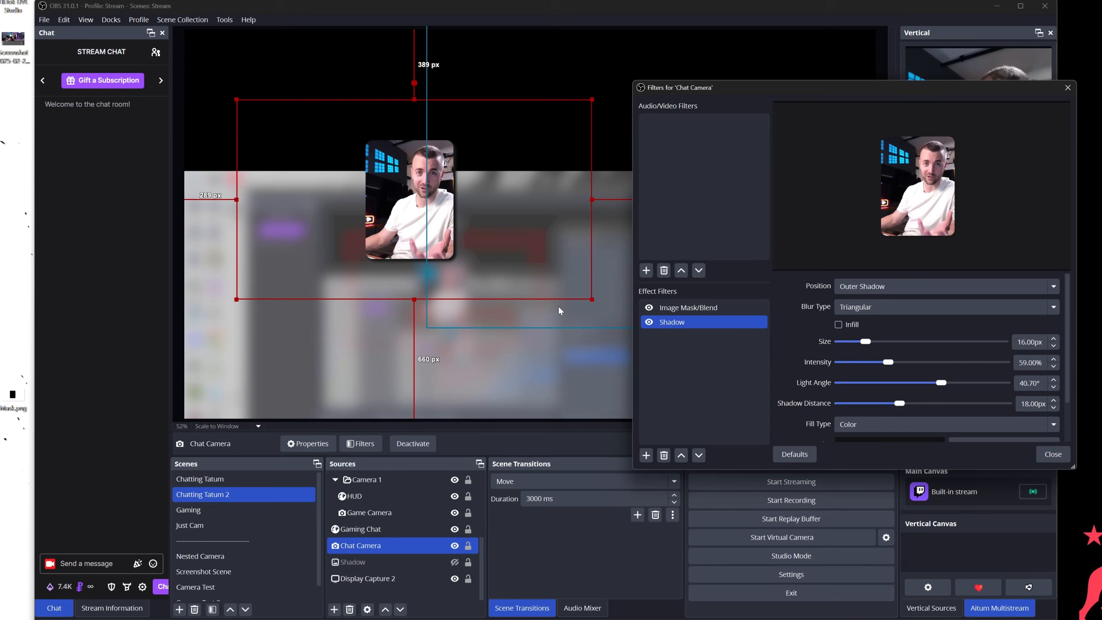
Turn off the Chat Camera's Image Mask/Blend filter, select the full camera frame in the preview and close its filters.
click(649, 307)
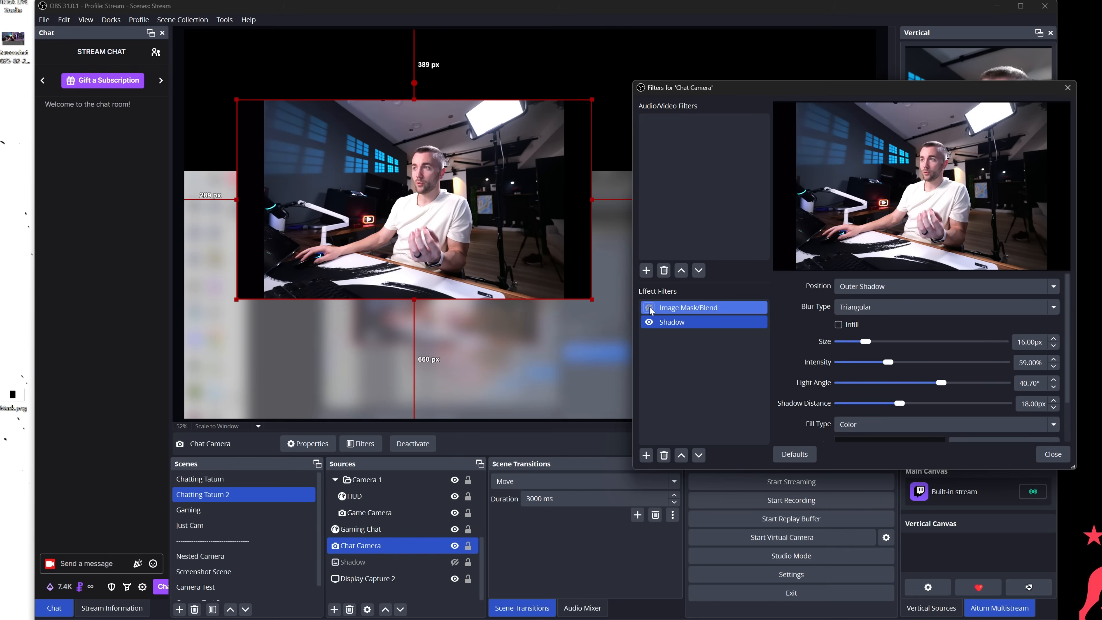
click(372, 305)
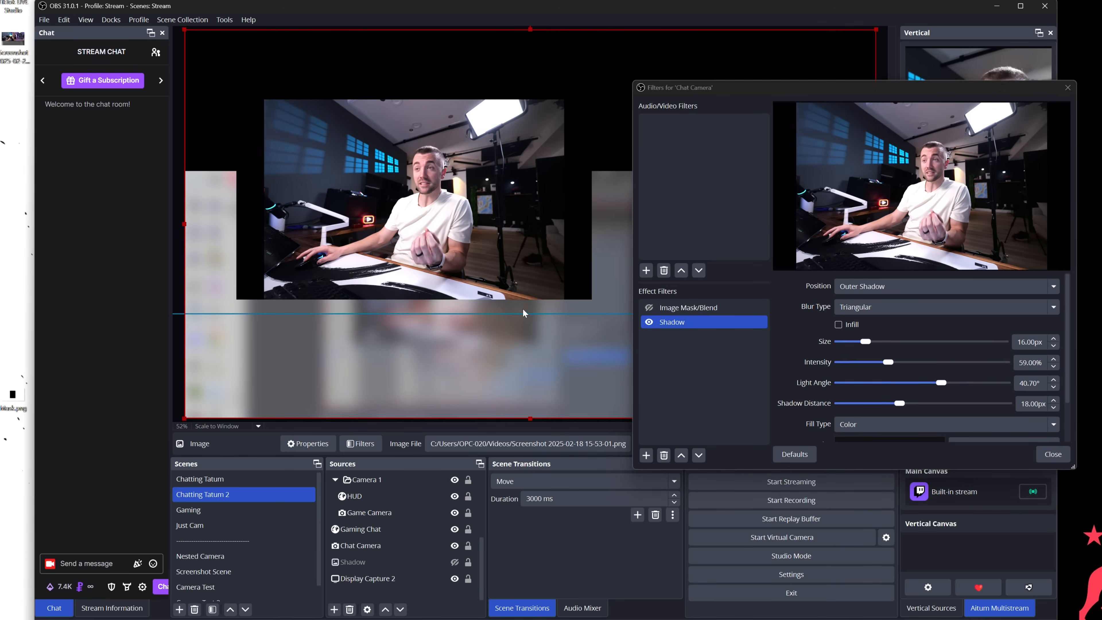
click(533, 280)
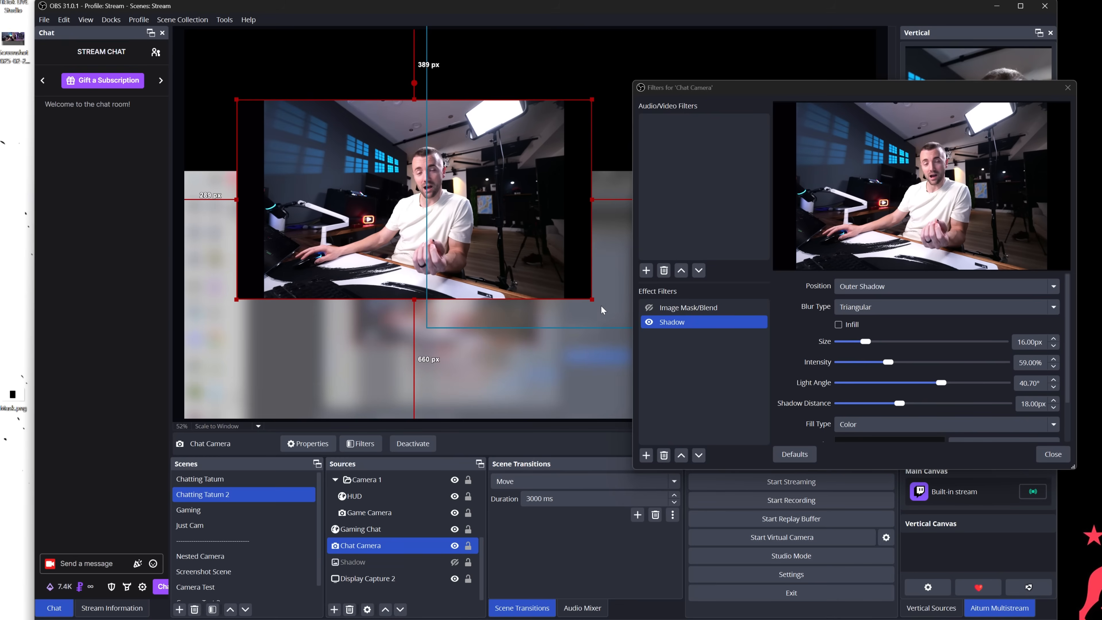
key(Escape)
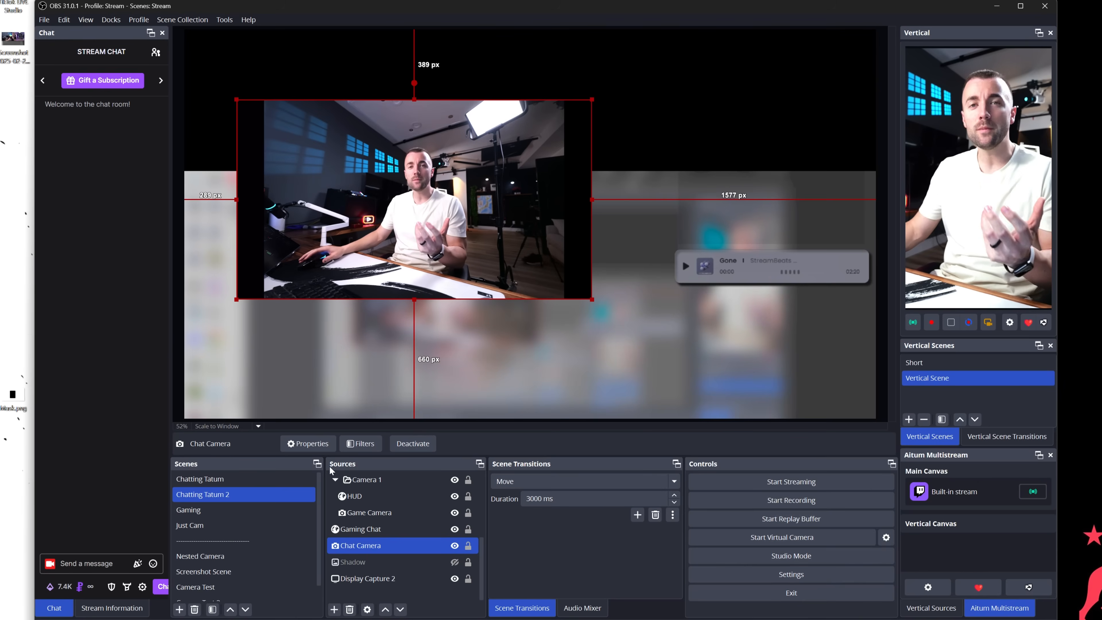
Switch to the Chatting Tatum scene and adjust the Chat Camera's bottom crop edge in the preview.
click(248, 476)
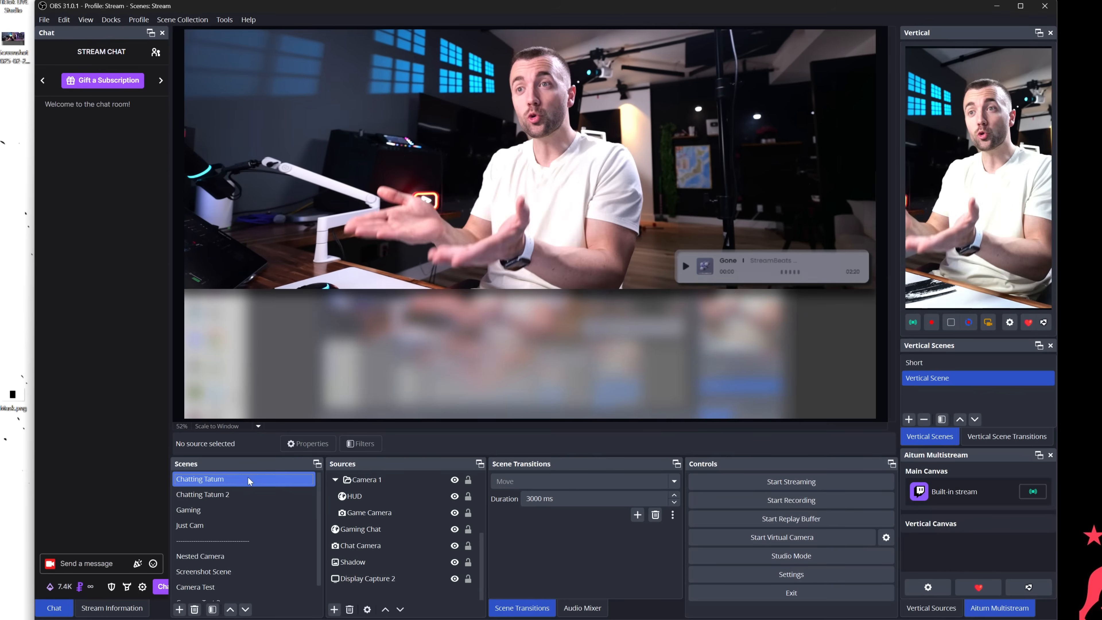
click(528, 286)
mouse_move(528, 294)
mouse_down()
mouse_move(528, 412)
mouse_move(530, 288)
mouse_up()
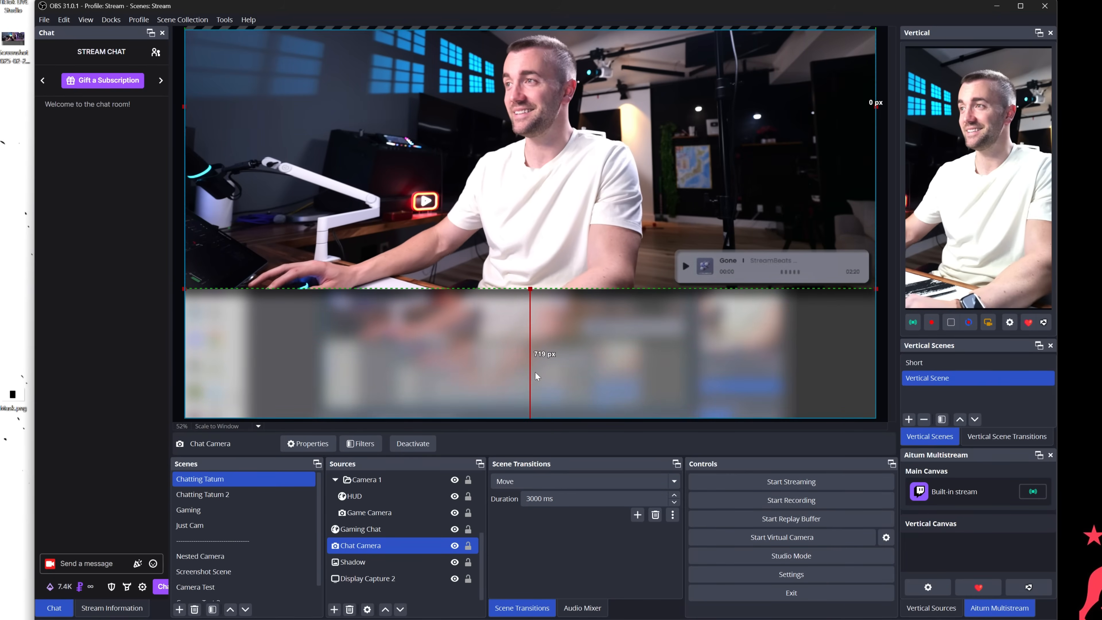
Switch to the Chatting Tatum 2 scene and try to crop the masked Chat Camera from its bottom edge.
key(Down)
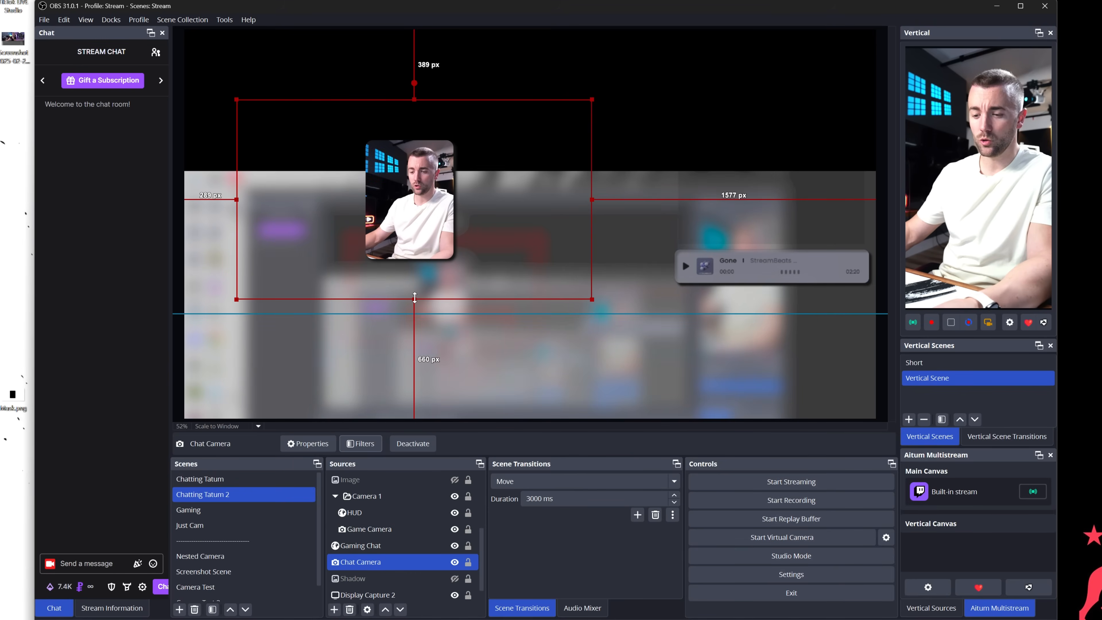
drag(414, 299, 476, 240)
click(428, 239)
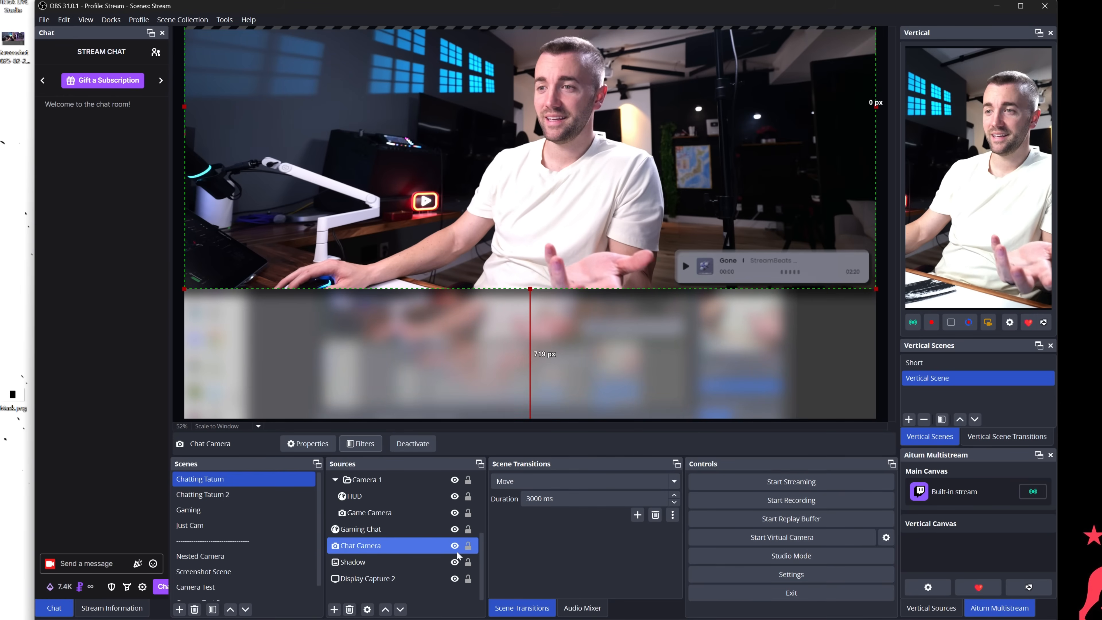
Hide the Chat Camera in the Chatting Tatum scene and toggle the Shadow source's visibility.
click(452, 566)
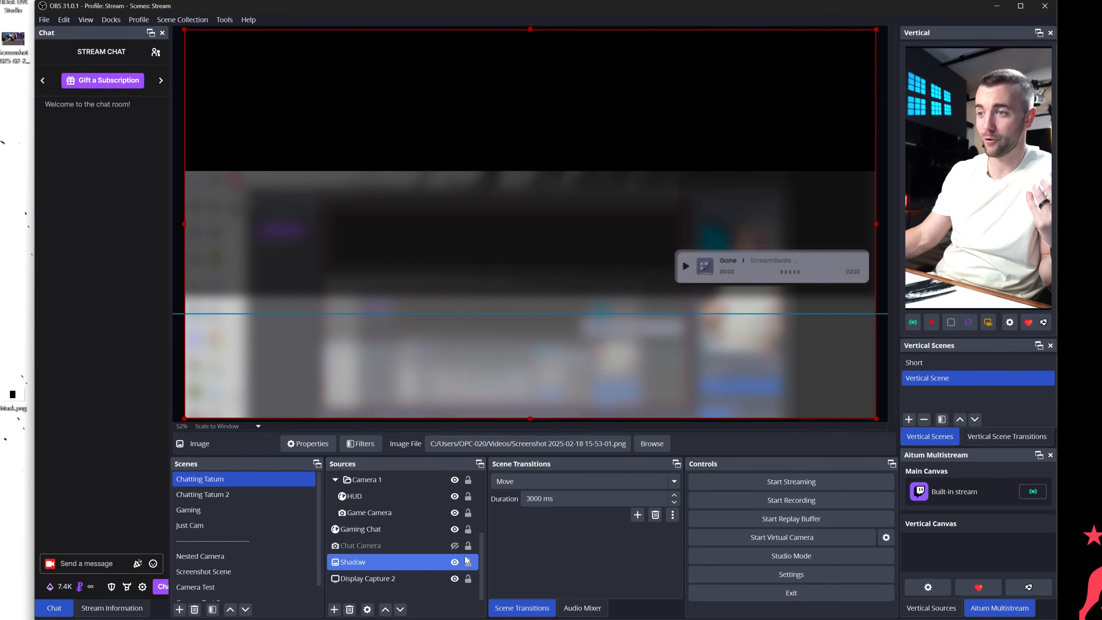
click(455, 563)
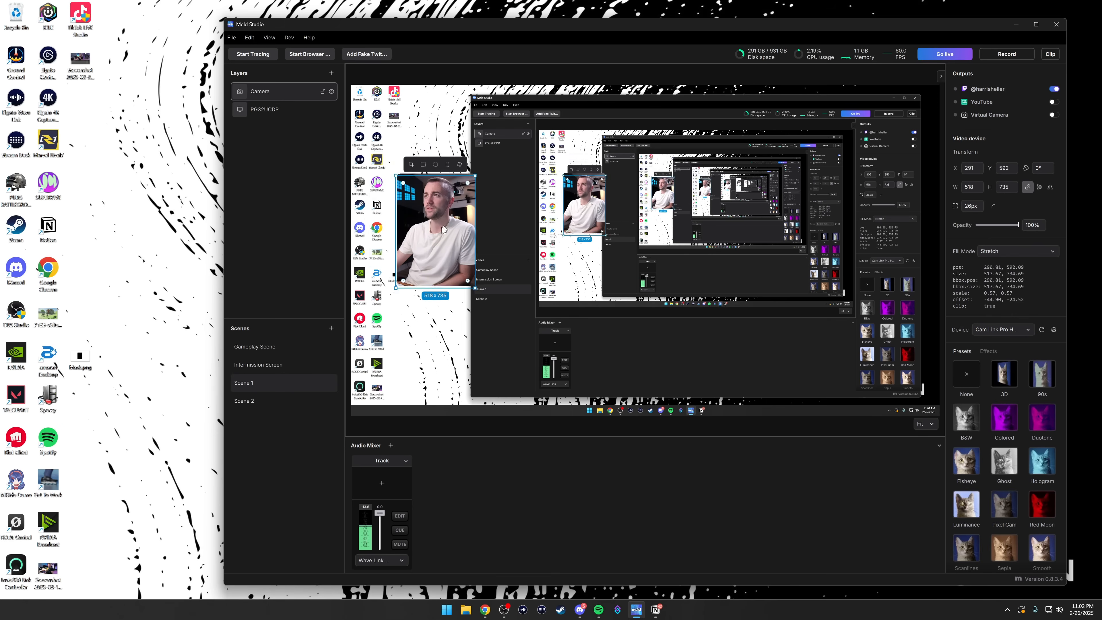
Switch to Meld Studio, flip Scene 1's Camera layer horizontally and move it to about X 49, Y 590.
drag(442, 228, 421, 212)
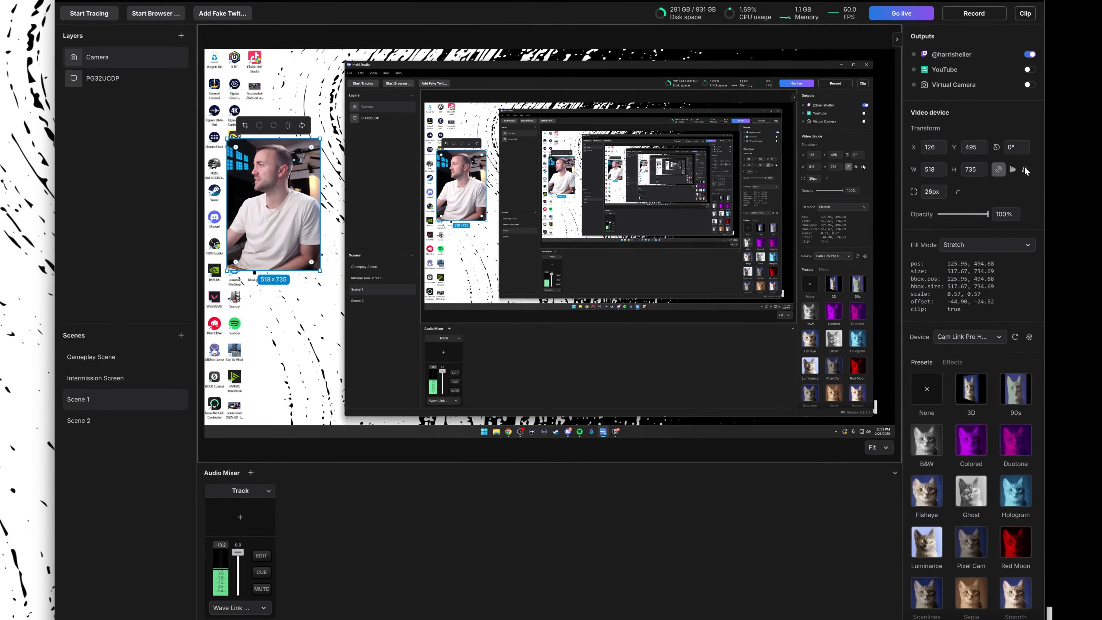
click(1051, 187)
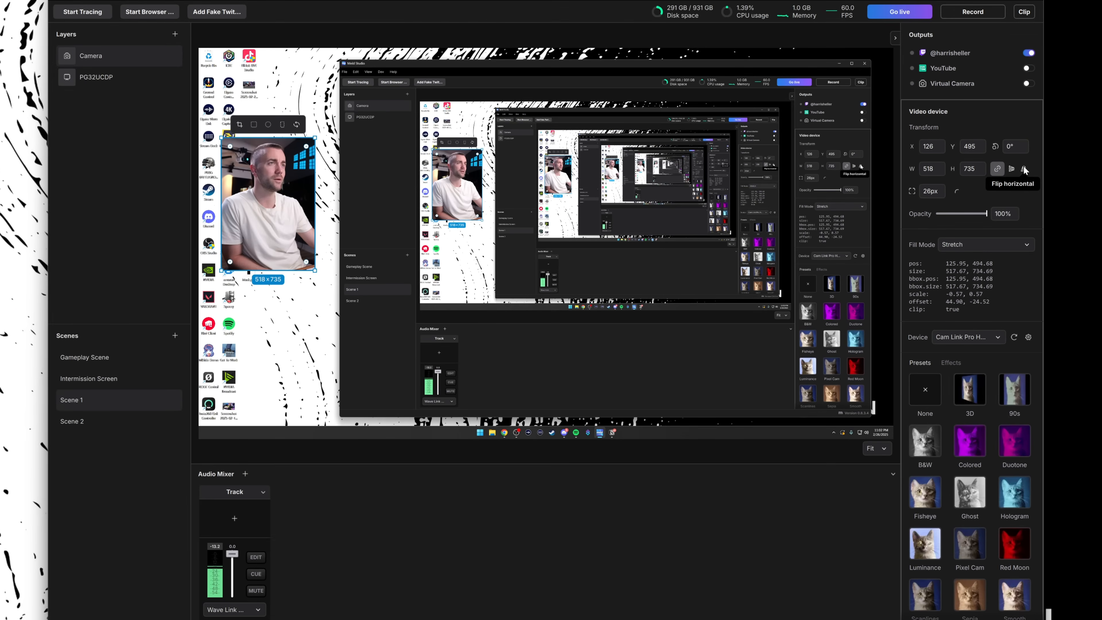
click(297, 364)
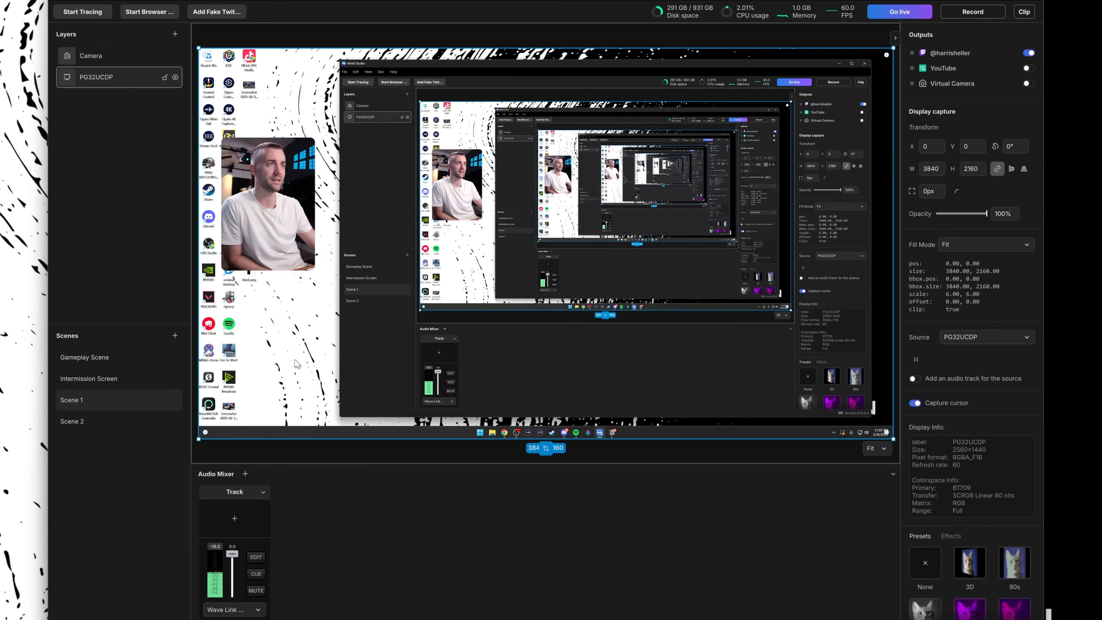
click(267, 210)
Add a Drop Shadow effect to the Camera with angle 46°, distance 27, softness 14 and opacity 57%.
click(951, 365)
click(1027, 363)
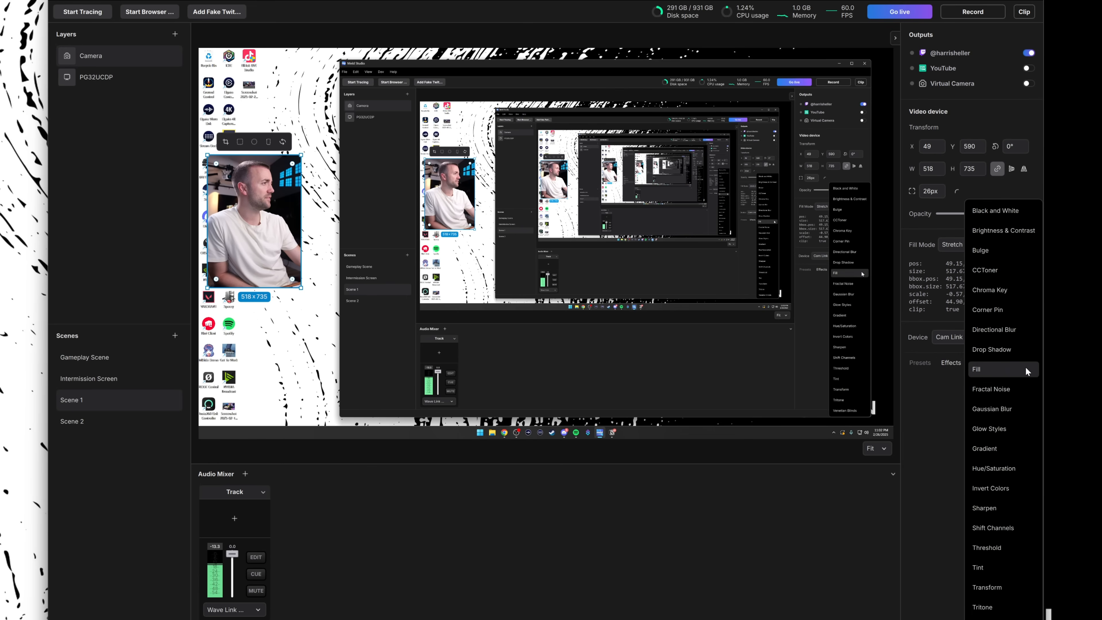
click(1001, 348)
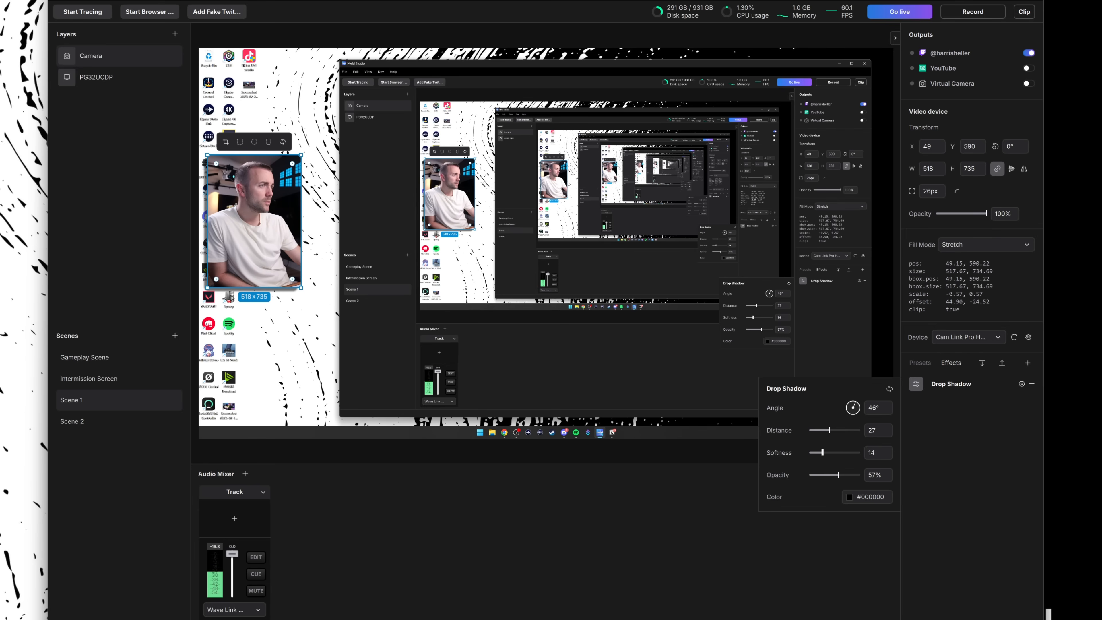
click(317, 341)
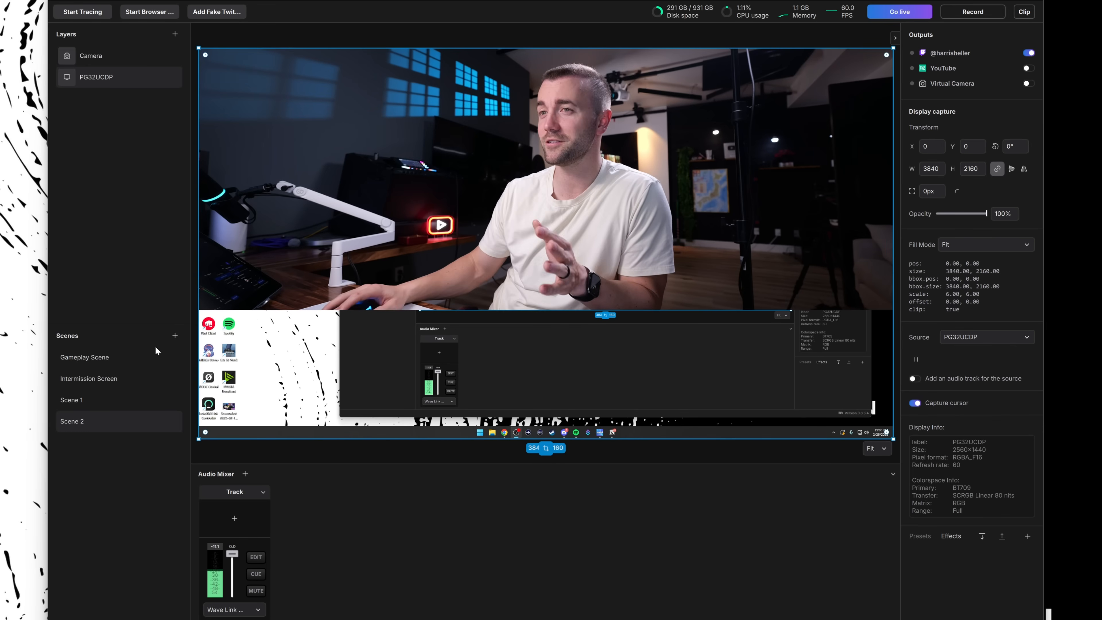
Switch to Scene 1 and back to Scene 2 to play the animated camera transition.
click(104, 399)
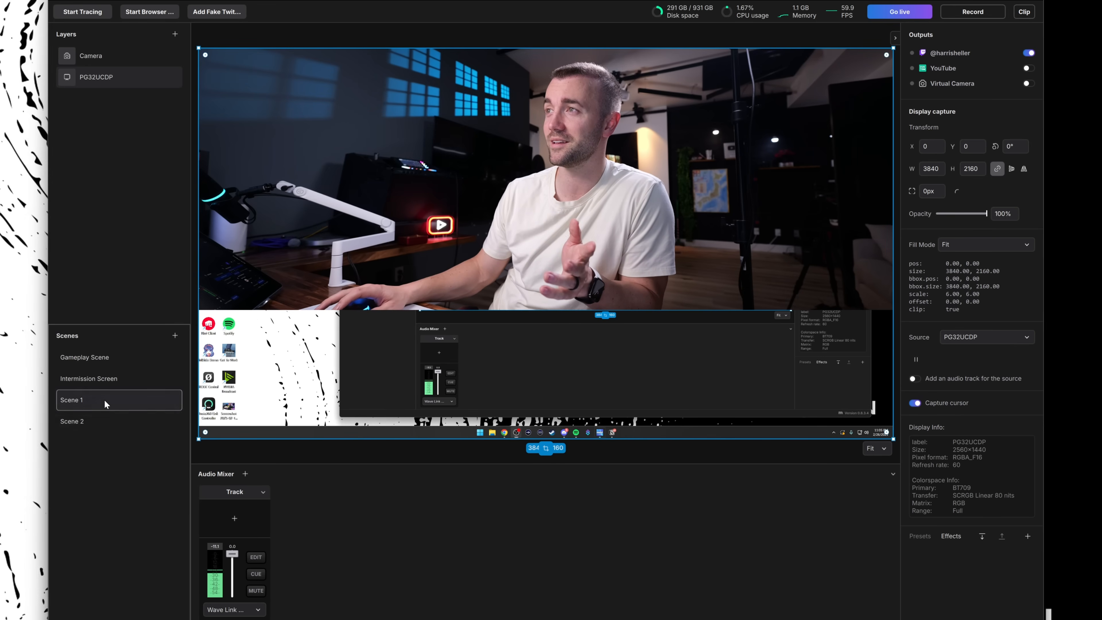
click(109, 420)
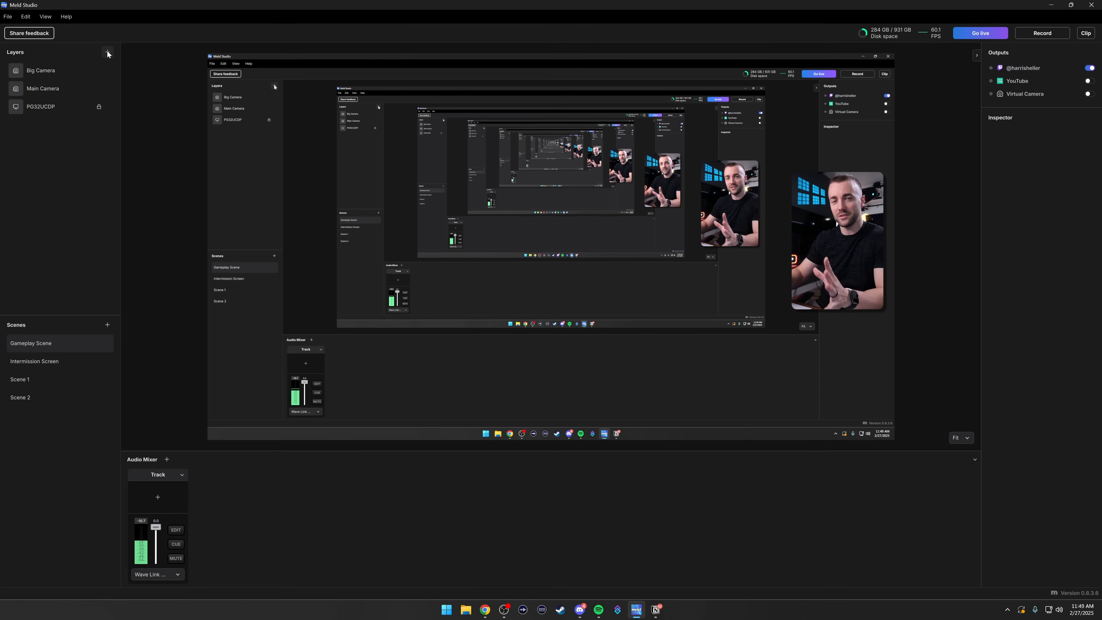
Add a Combo Train widget to the Gameplay Scene.
click(108, 52)
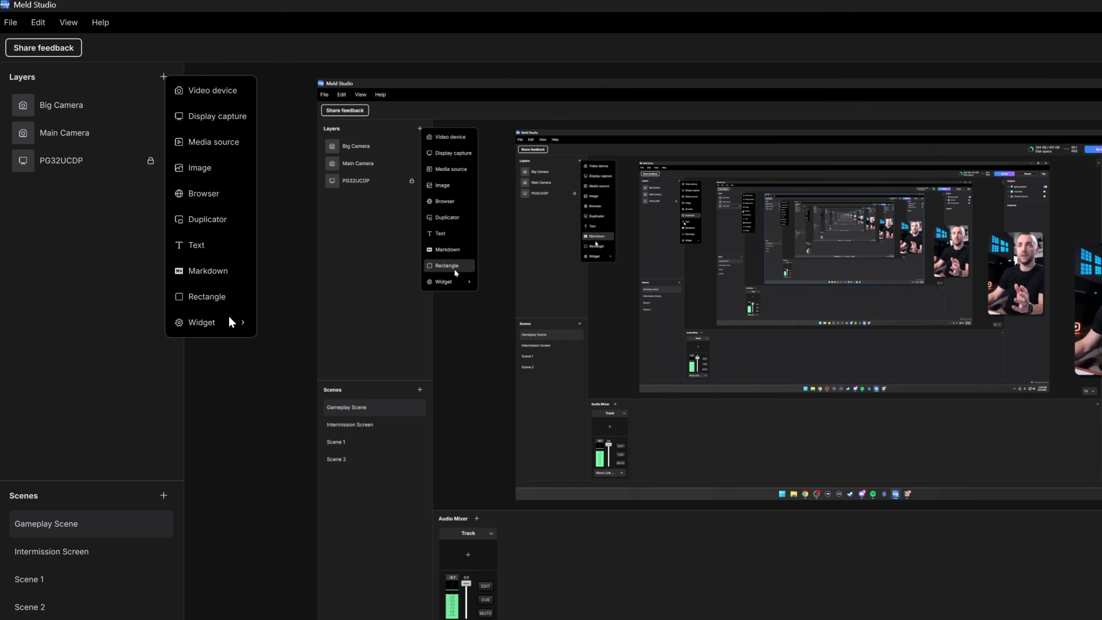
mouse_move(229, 324)
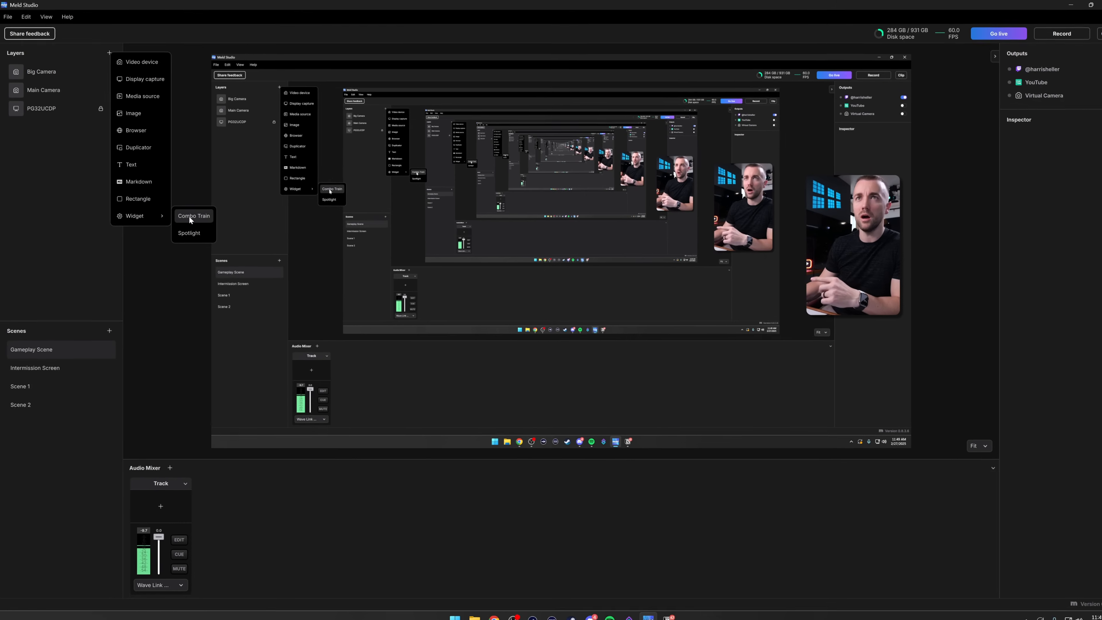
click(187, 213)
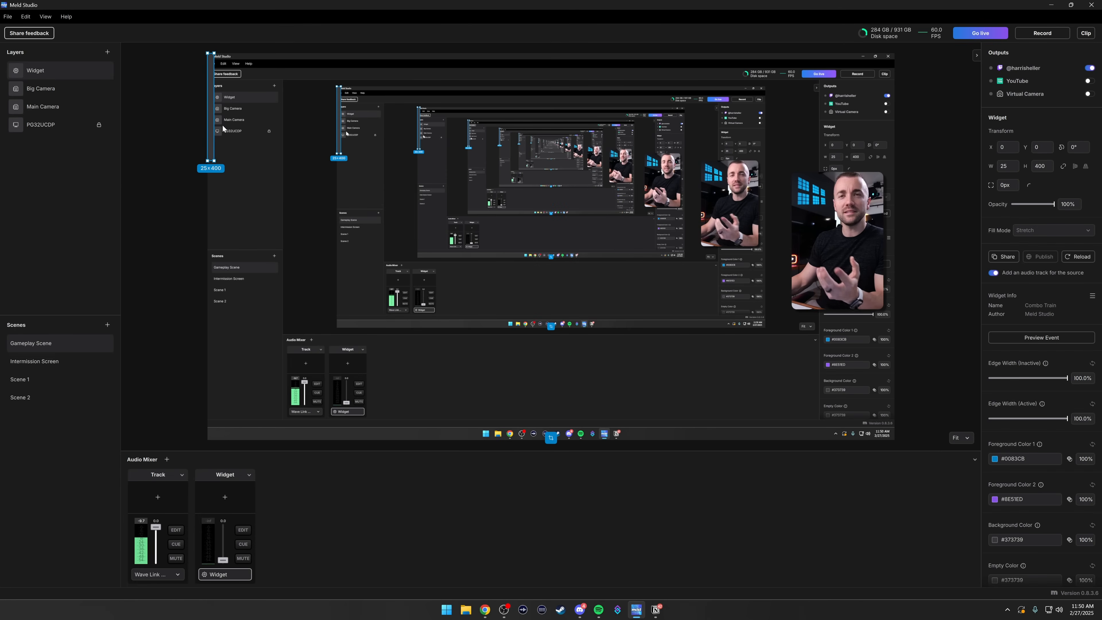
Place the Combo Train widget behind the Main Camera's left edge at X 2166, Y 442, sized 75 × 511.
drag(210, 111, 794, 259)
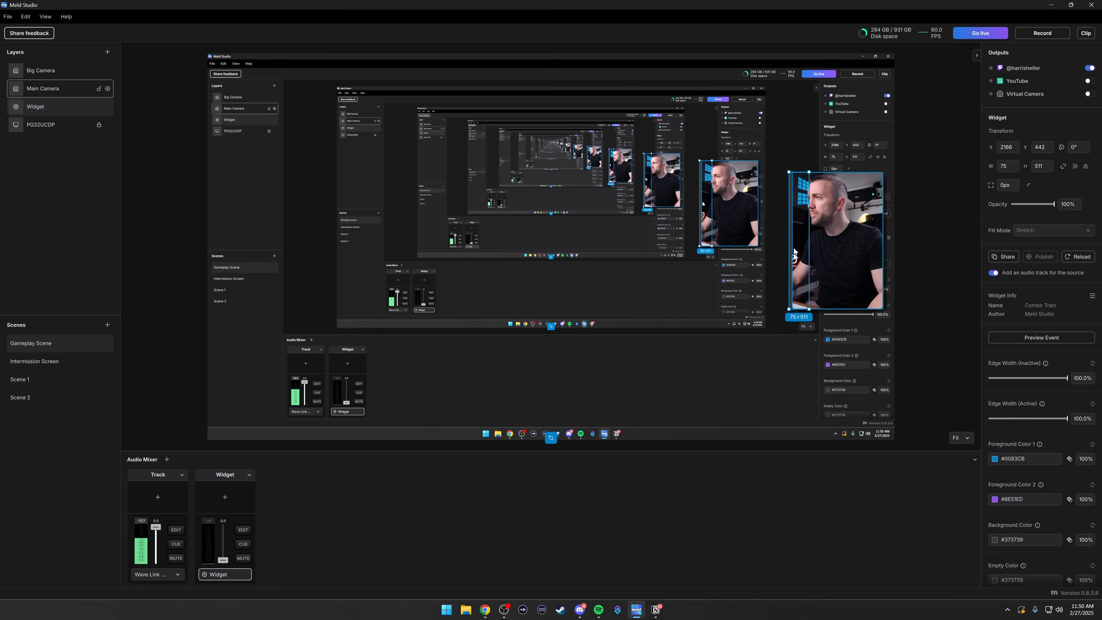
click(779, 306)
scroll(789, 308, up, 3)
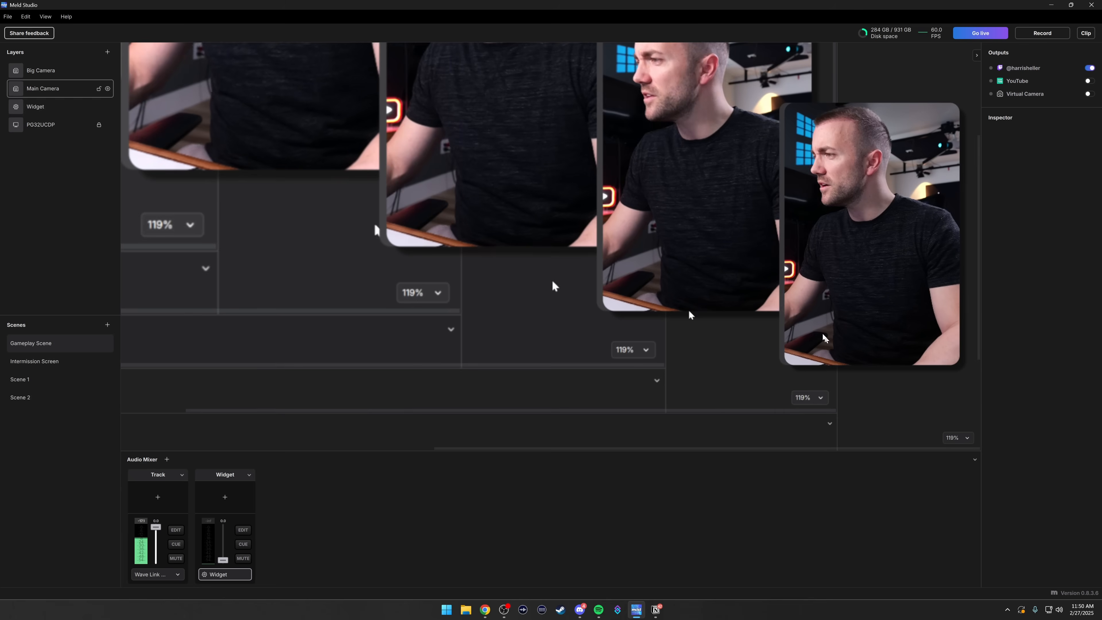
Set the Combo Train widget's Empty Color to white (#FFFFFF).
click(807, 254)
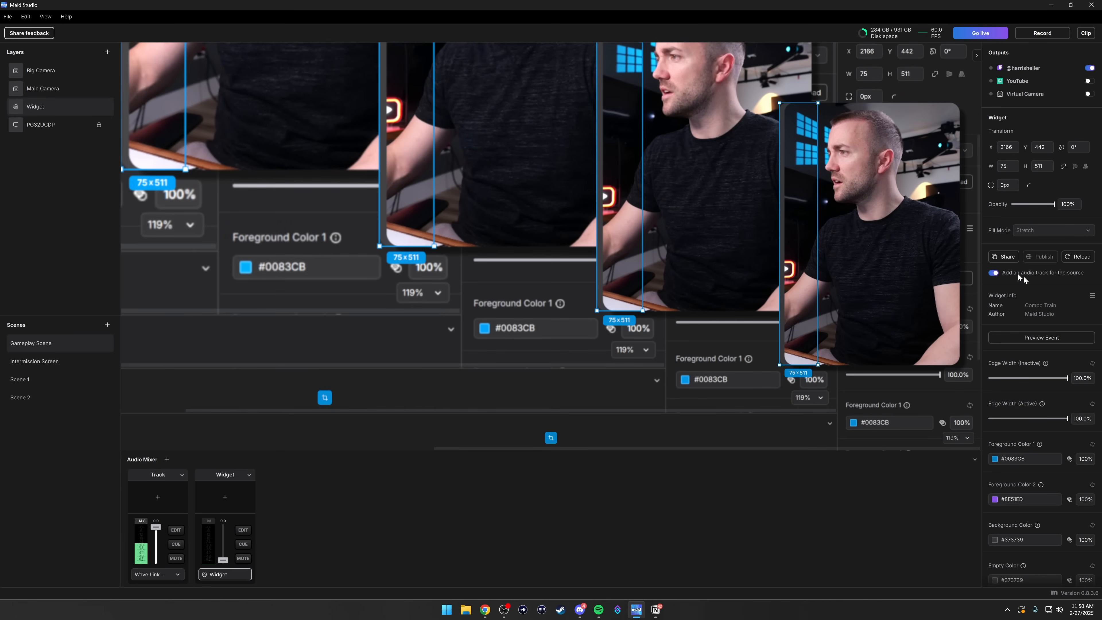
scroll(1019, 451, down, 2)
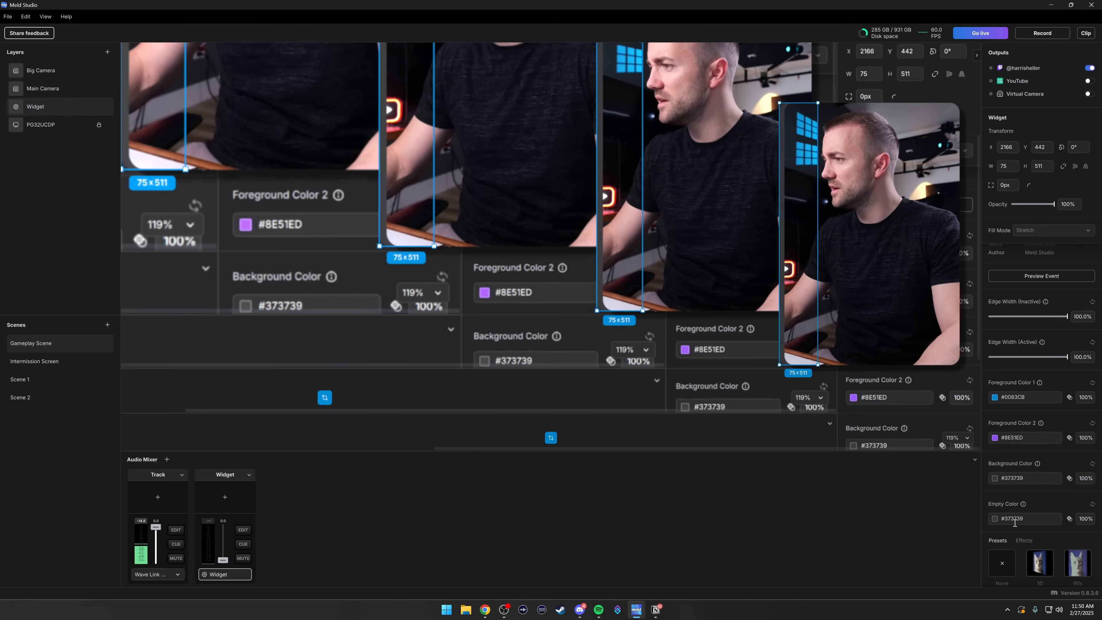
click(994, 518)
drag(963, 441, 988, 429)
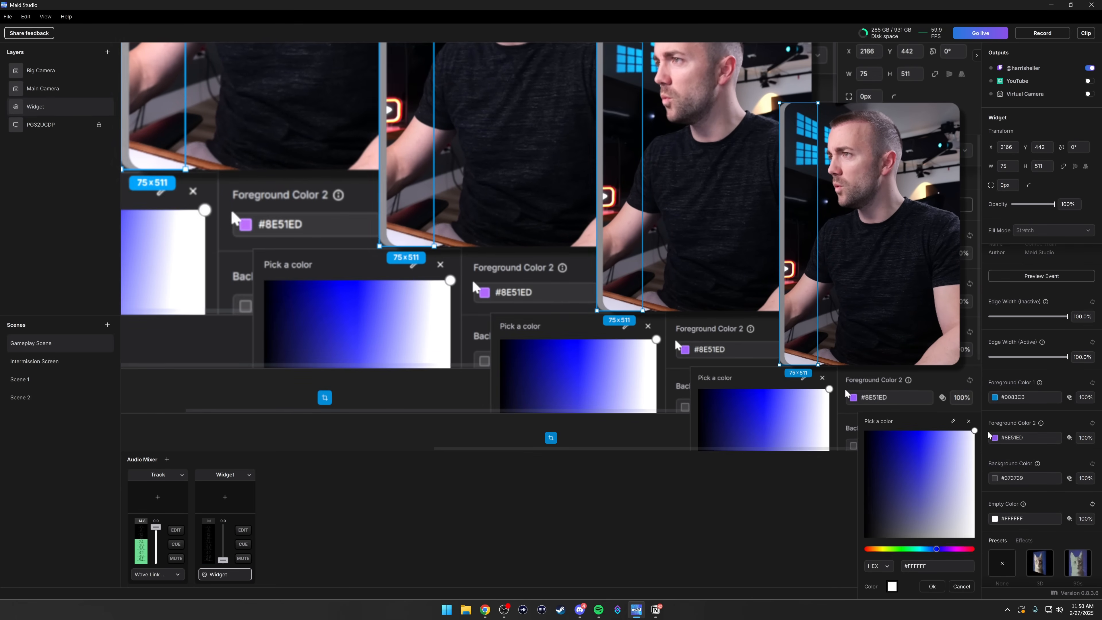
click(1062, 374)
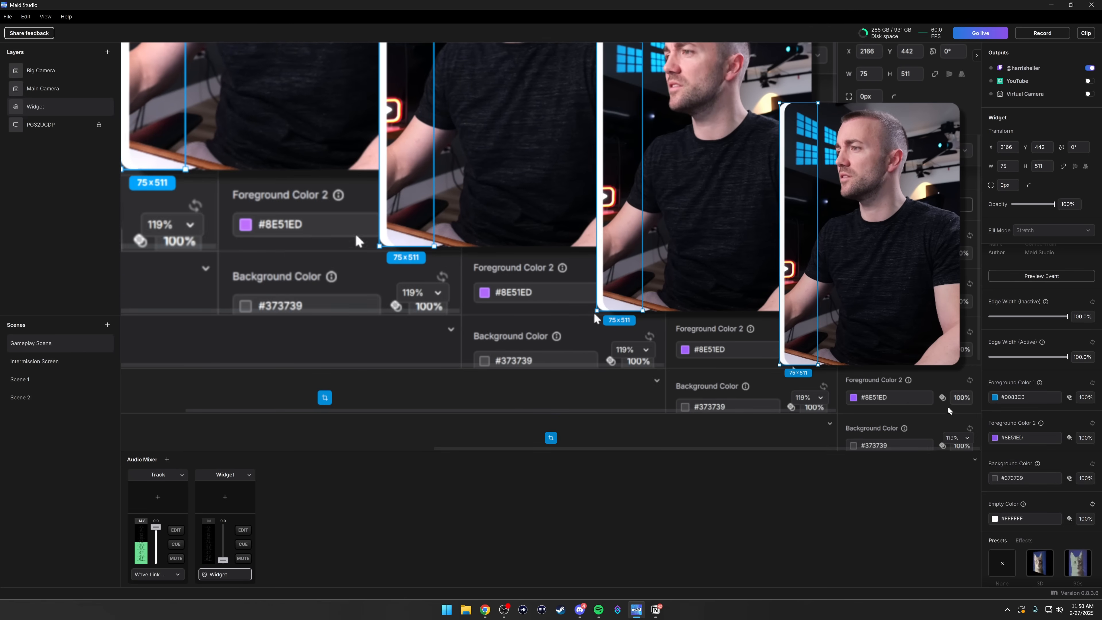
Preview the Combo Train widget's event on the Main Camera's edge, with and without the widget selected.
click(934, 372)
click(790, 221)
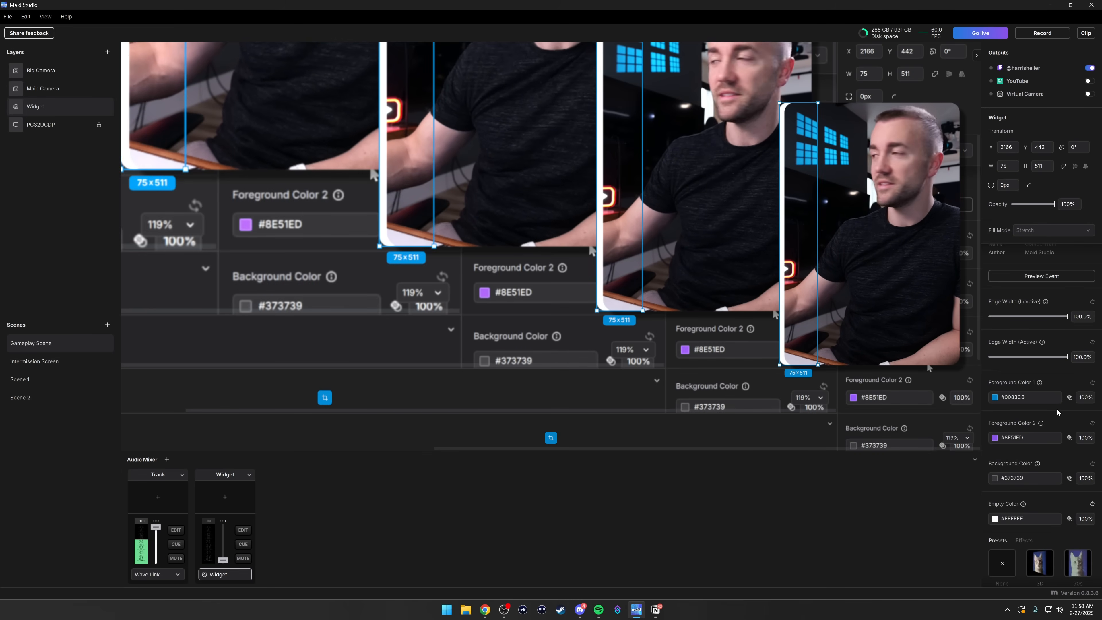
click(1040, 276)
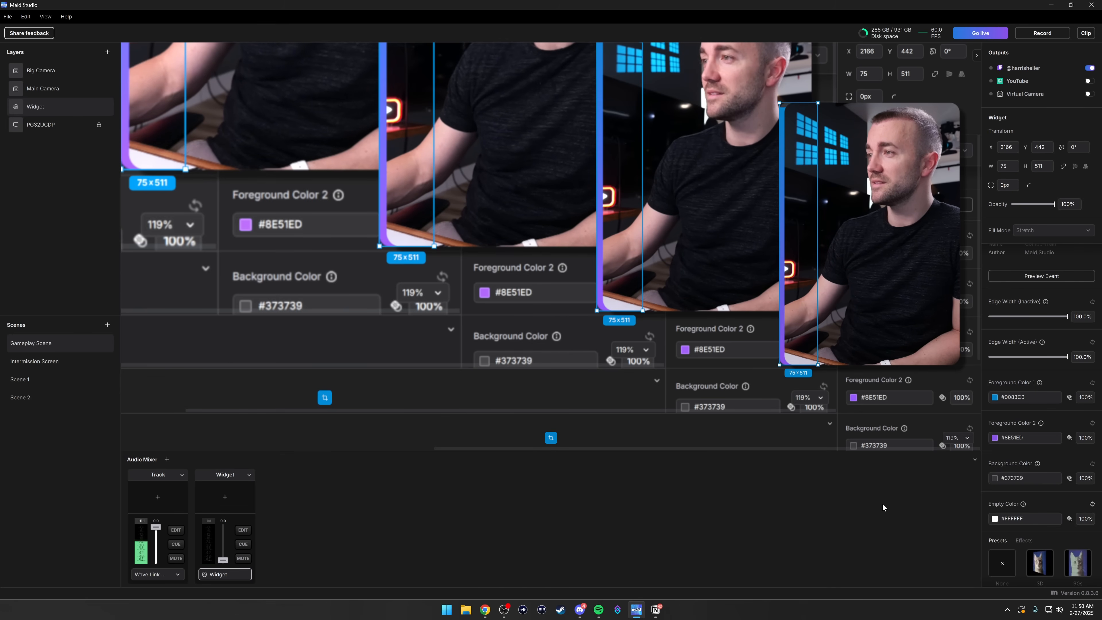
click(678, 327)
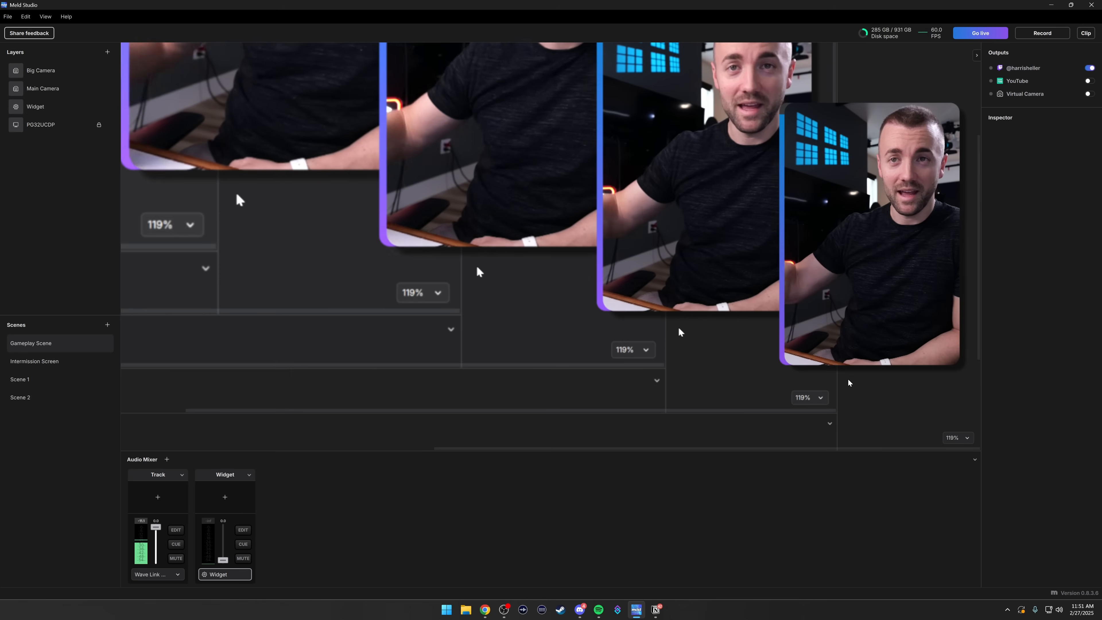
click(47, 107)
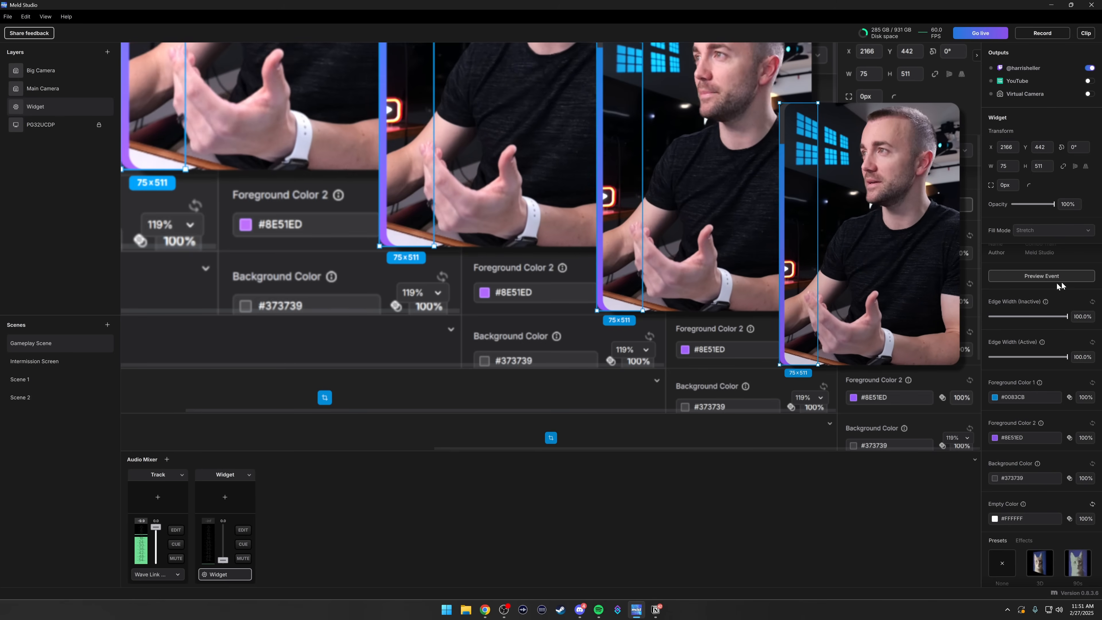
Add a Spotlight widget to the Gameplay Scene and move its layer above Big Camera.
click(107, 52)
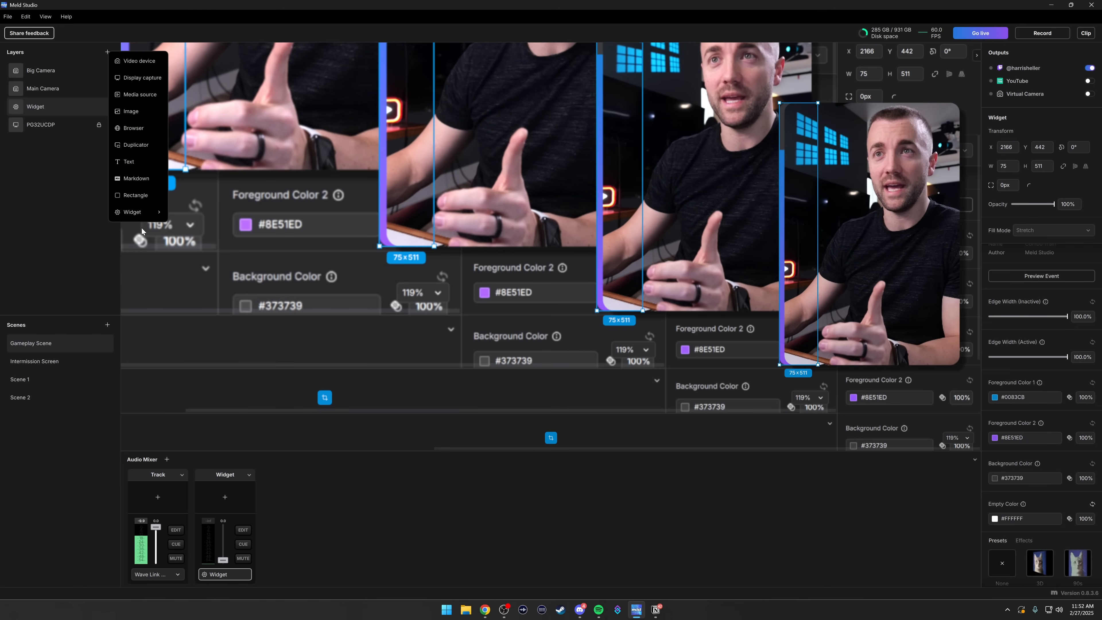
mouse_move(141, 215)
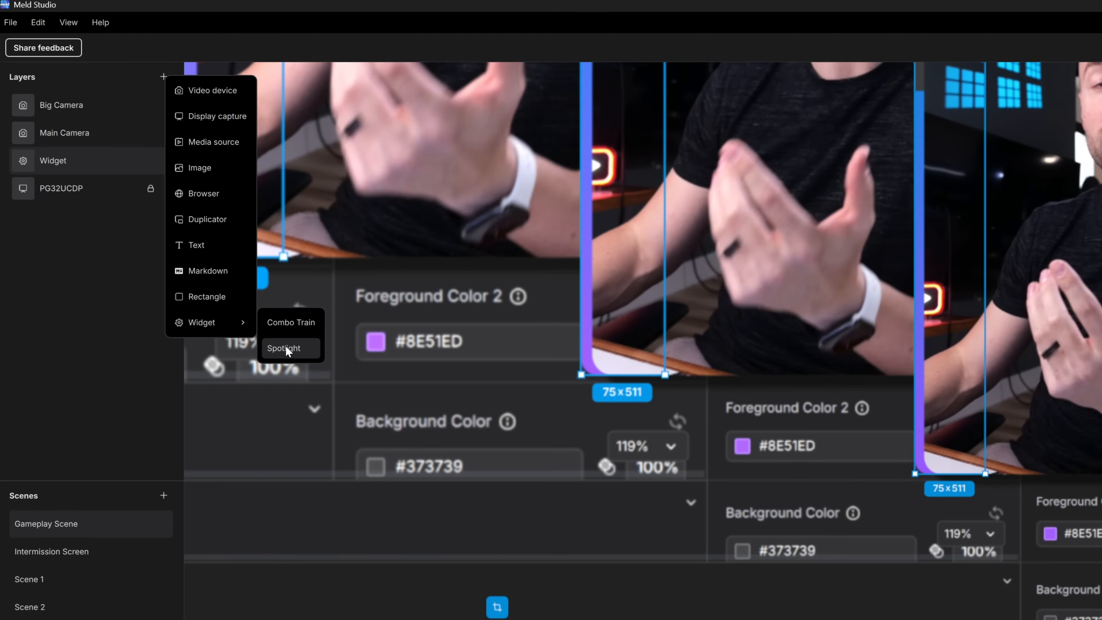
click(285, 347)
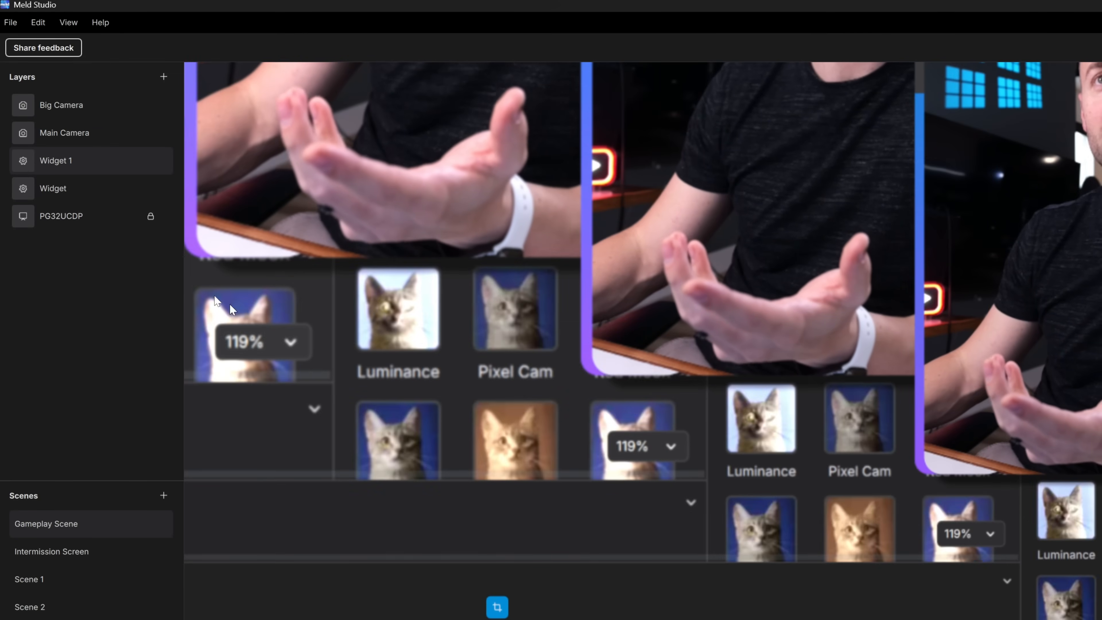
drag(76, 160, 78, 101)
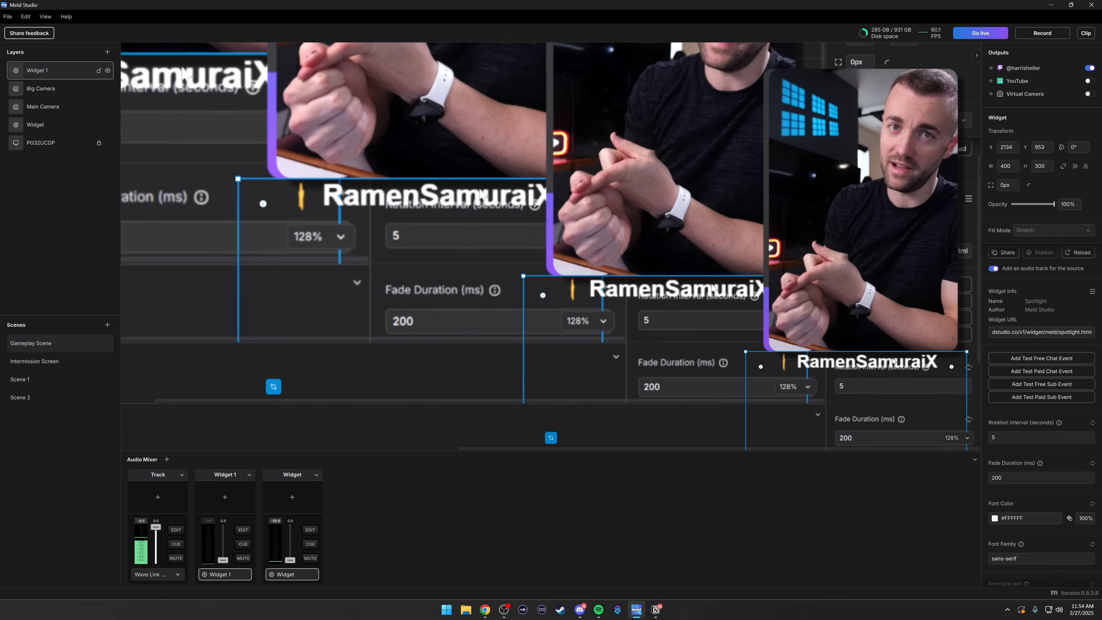
Set the Combo Train widget's Foreground Color 1 to #FFFFFF and Foreground Color 2 to #F60000, and lower its inactive edge width.
click(301, 119)
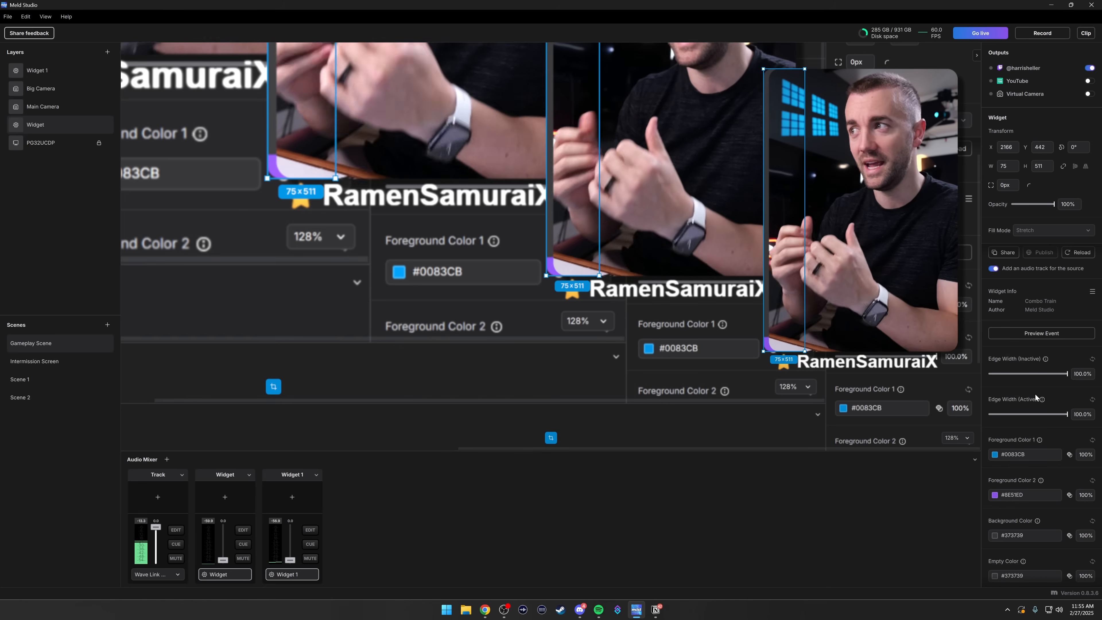
scroll(1010, 419, down, 2)
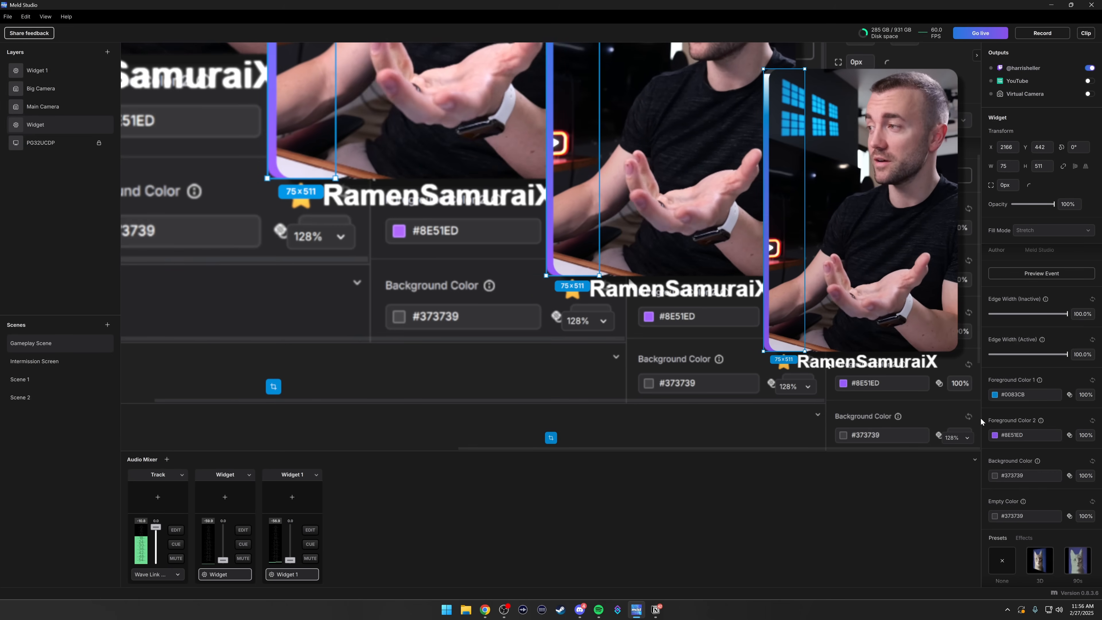
click(996, 395)
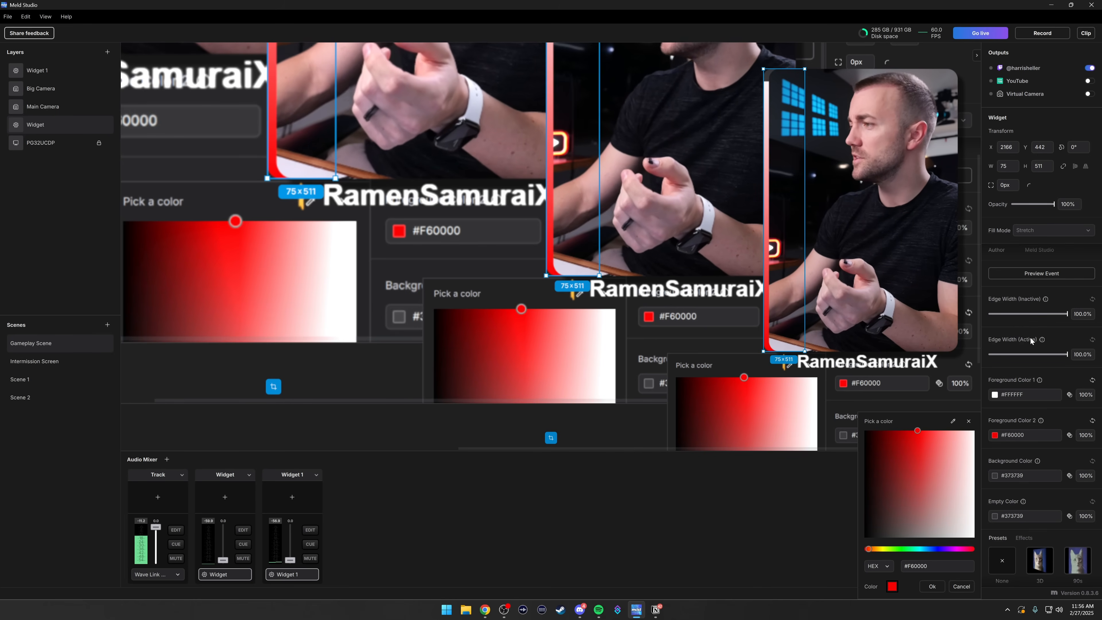
click(1025, 370)
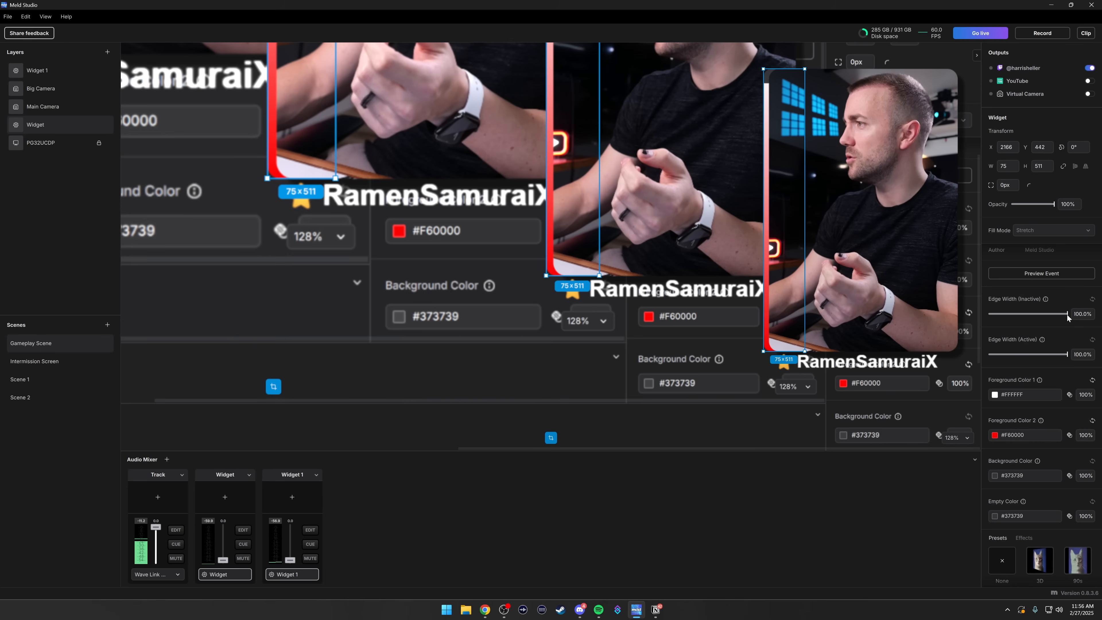
drag(1053, 314, 1029, 314)
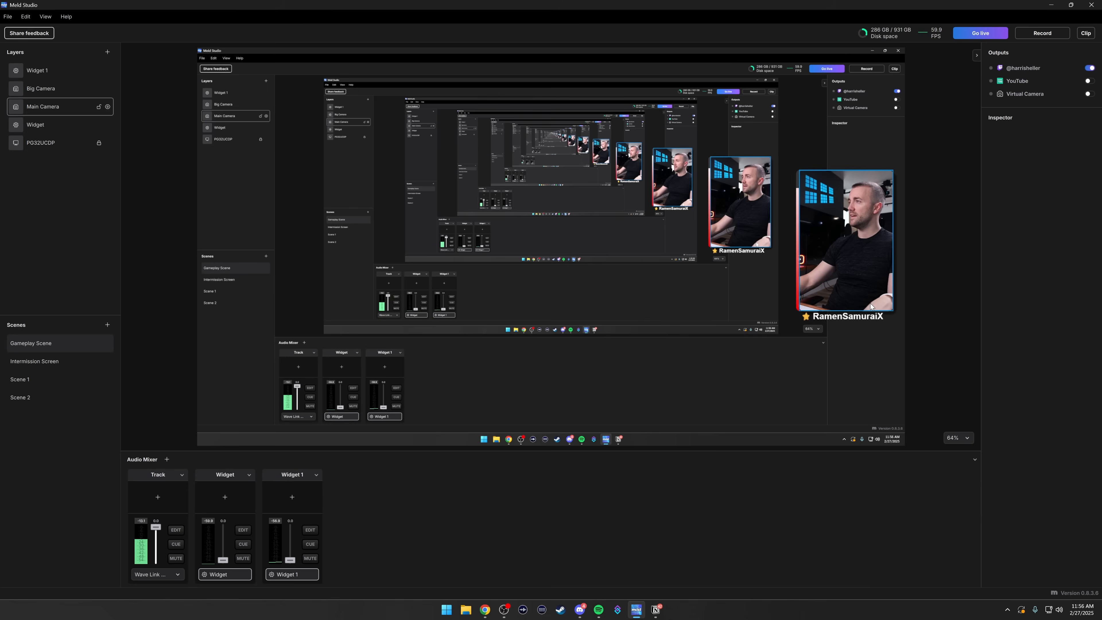
scroll(871, 303, down, 1)
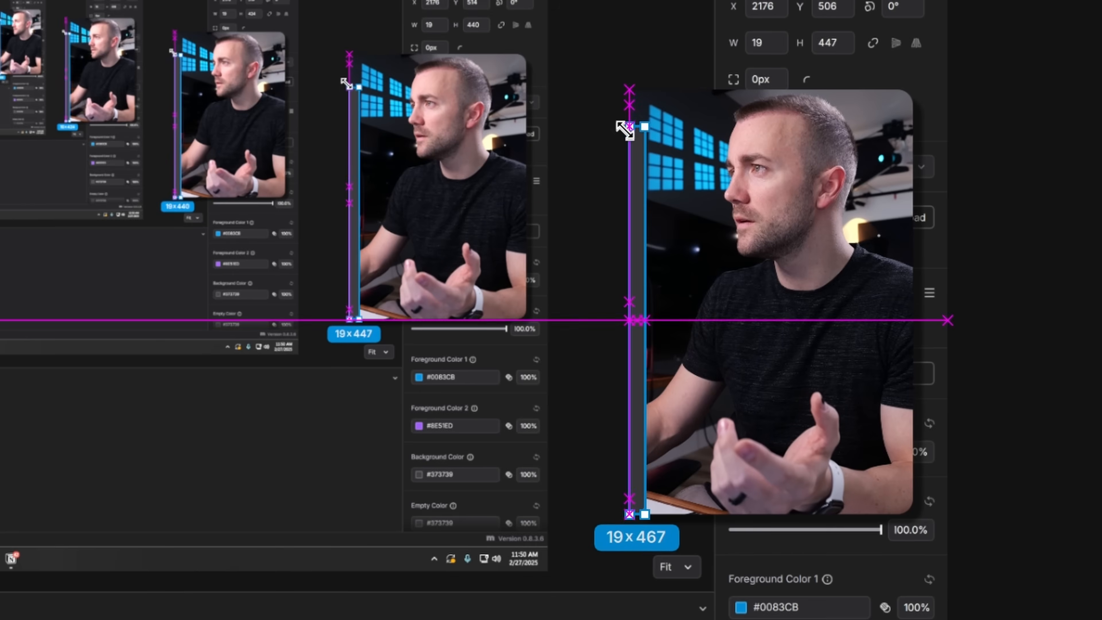
Stretch the narrow Combo Train widget upward along the Main Camera's left edge to cover the camera's height.
drag(628, 123, 620, 90)
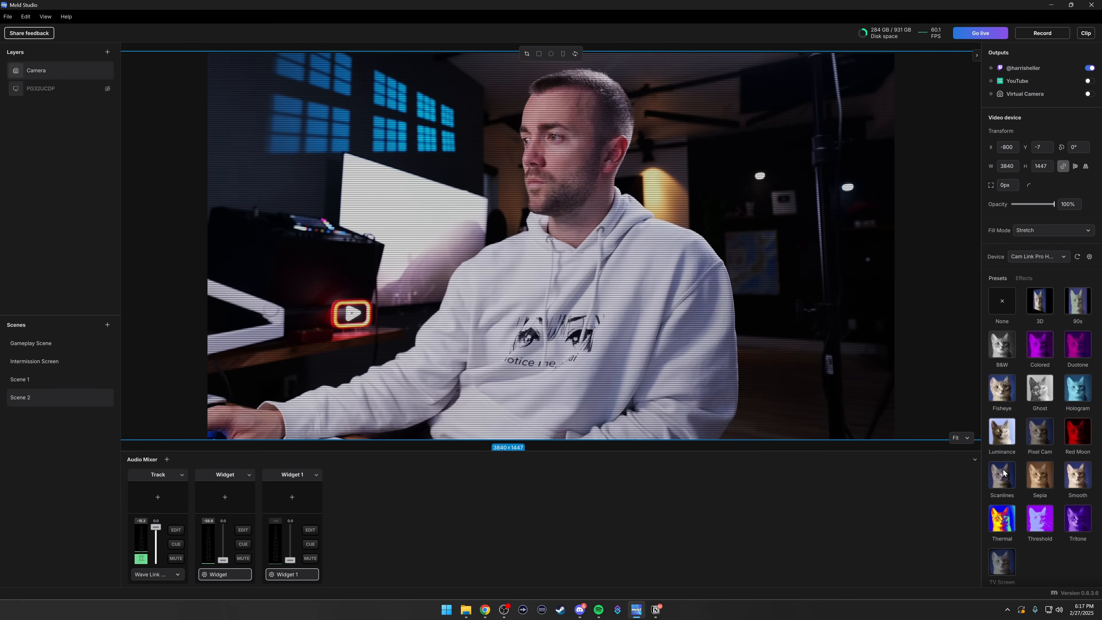
Apply the Hologram preset to the Camera layer in Scene 2.
click(1080, 388)
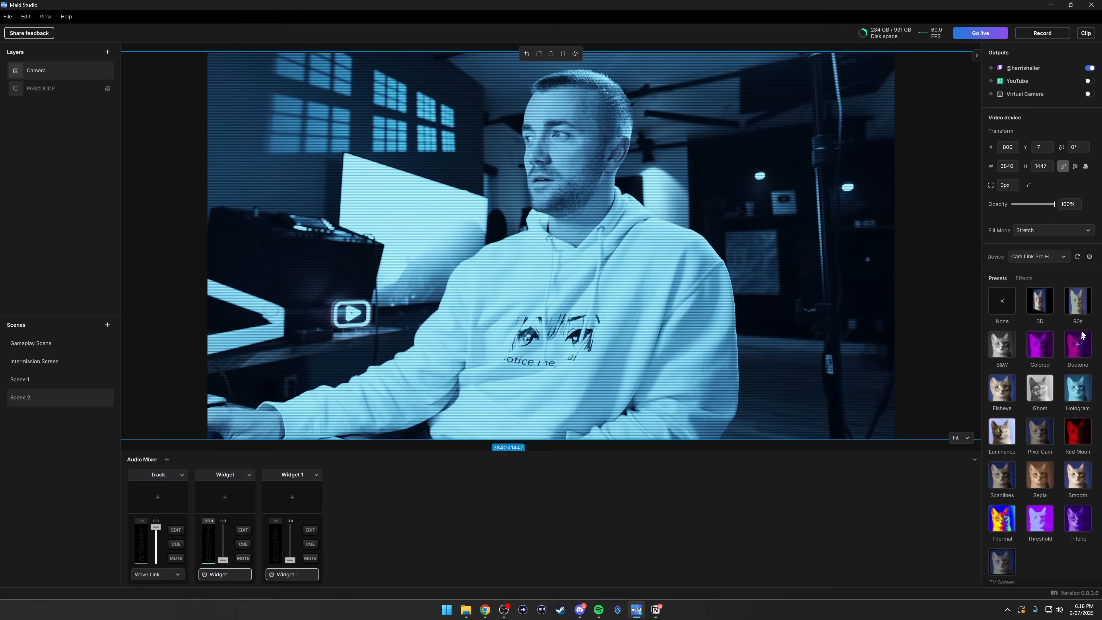